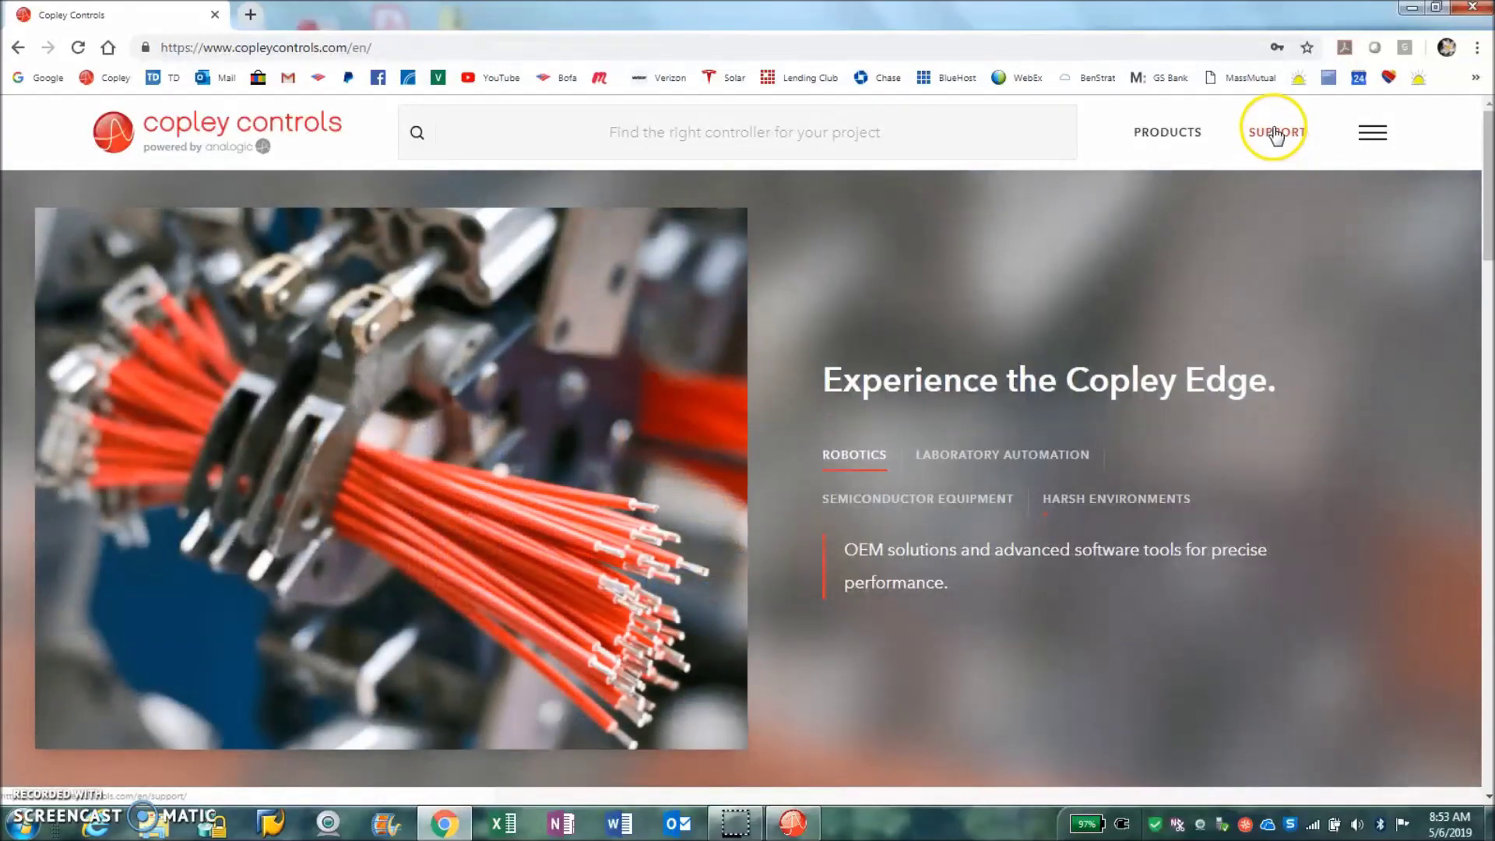
Step: Go to the Support page and expand the Xenus Software downloads list
{"action": "left_click", "coordinate": [1277, 142]}
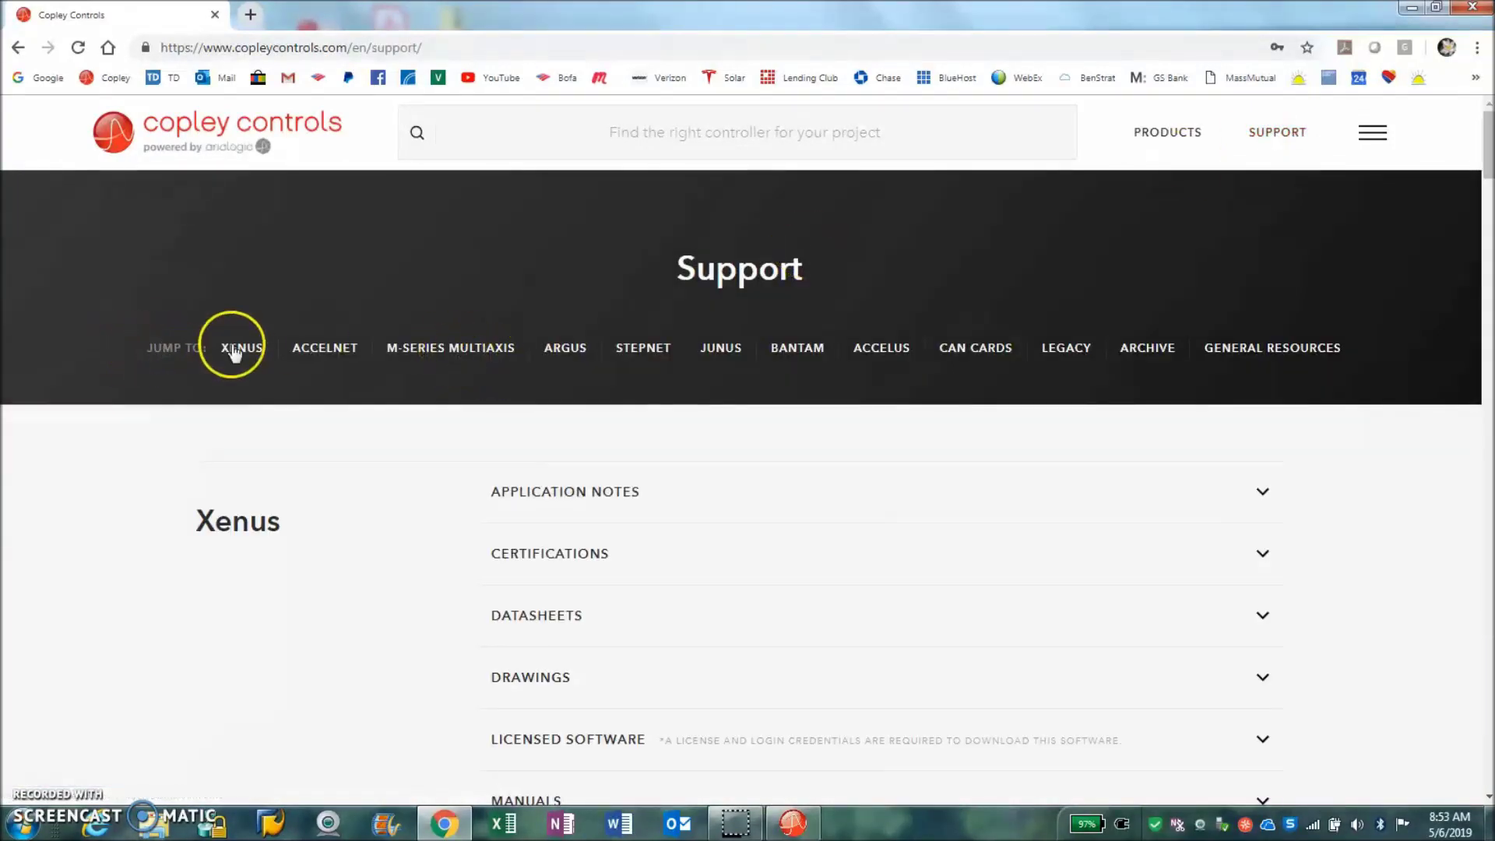
{"action": "scroll", "coordinate": [334, 590], "scroll_direction": "down", "scroll_amount": 5}
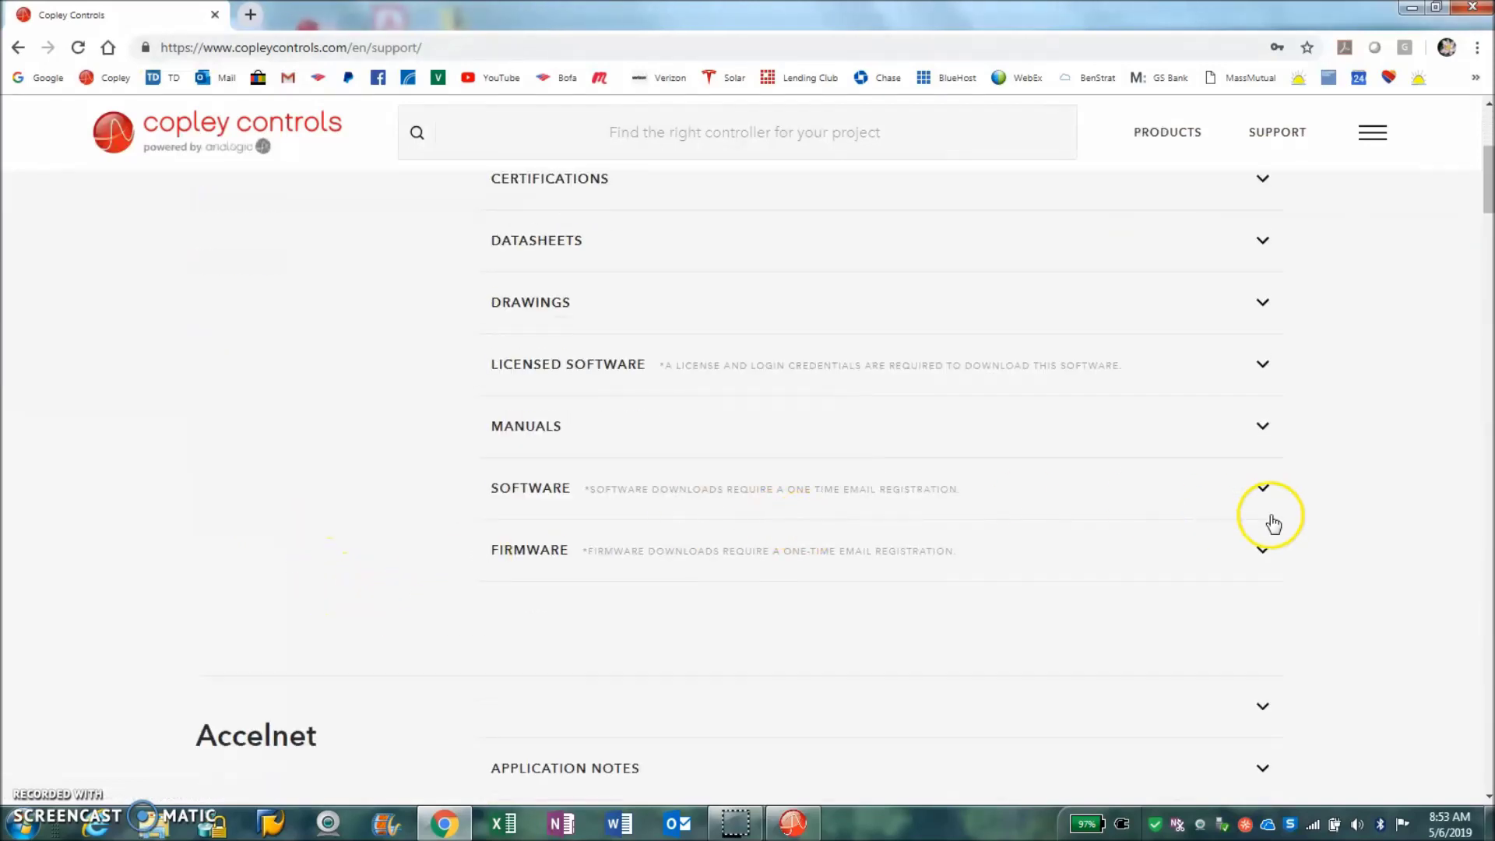
{"action": "left_click", "coordinate": [1260, 491]}
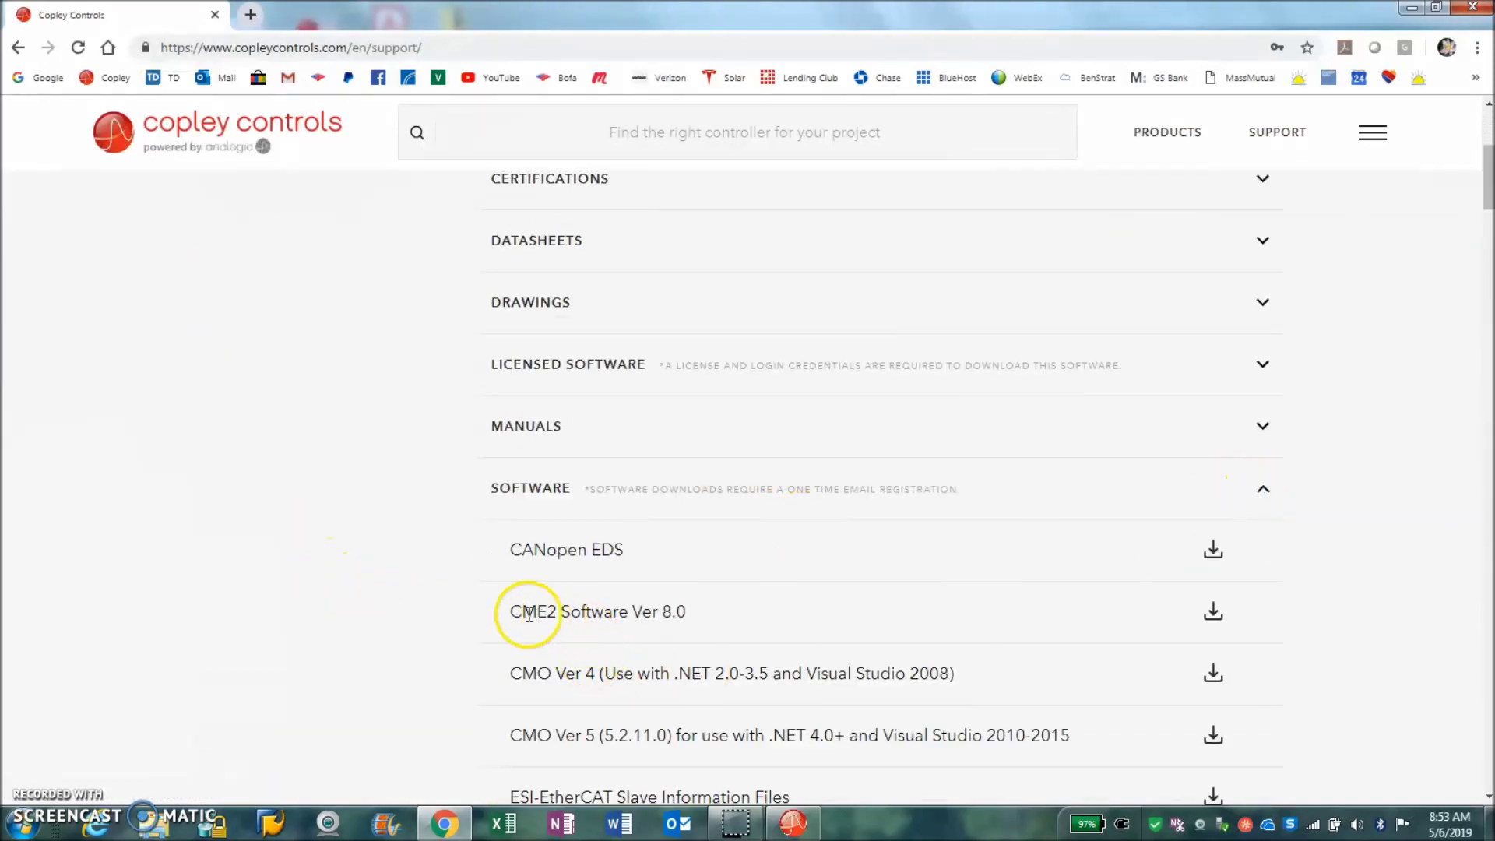
Step: Select the 'CME2 Software Ver 8.0' entry and start its download
{"action": "left_click", "coordinate": [510, 612]}
{"action": "mouse_move", "coordinate": [510, 615]}
{"action": "left_mouse_down"}
{"action": "mouse_move", "coordinate": [582, 614]}
{"action": "mouse_move", "coordinate": [507, 612]}
{"action": "left_mouse_up"}
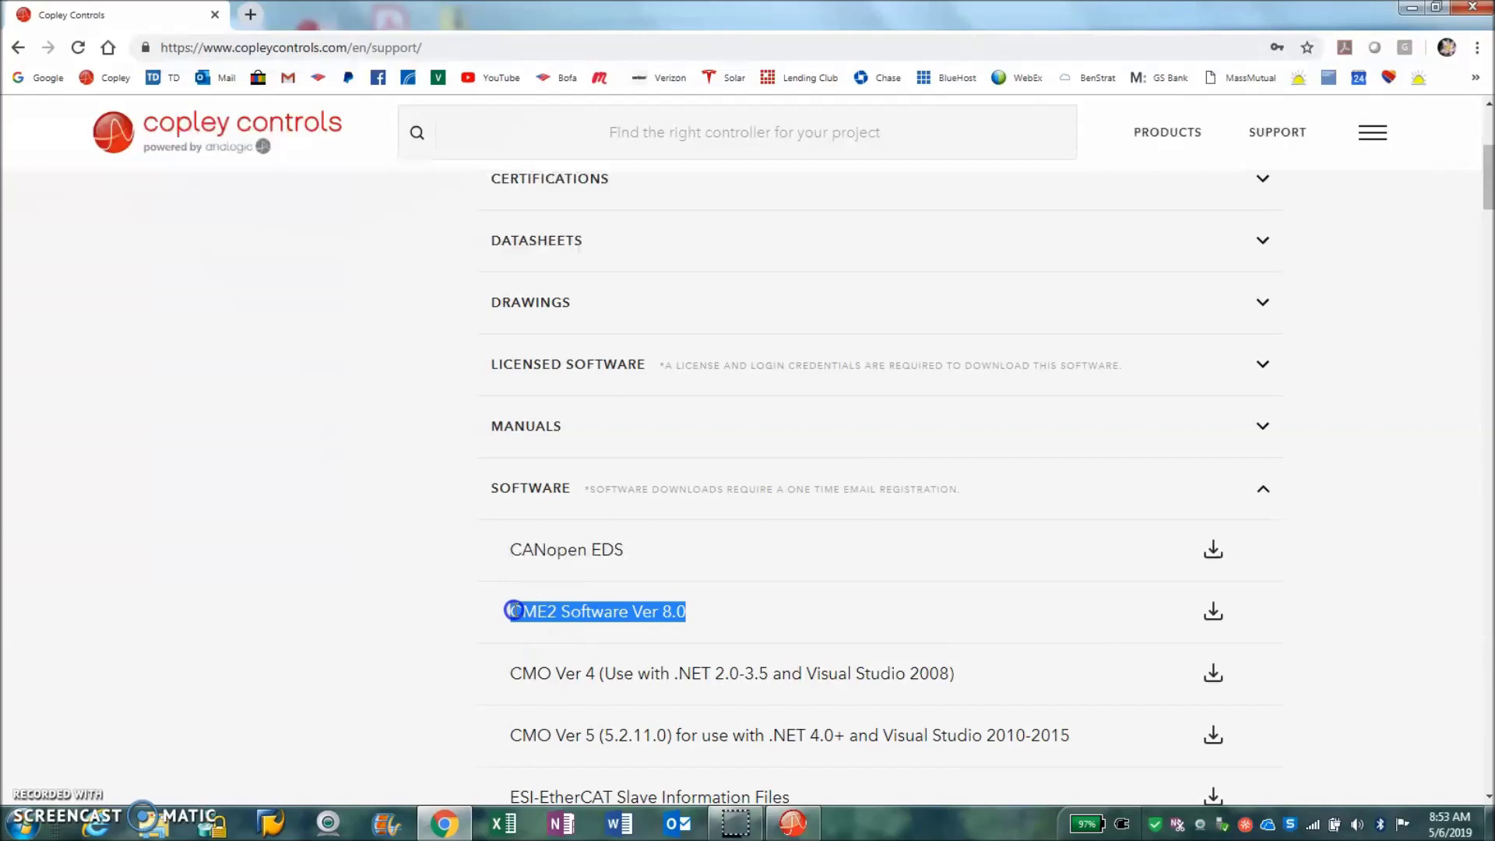
{"action": "left_click", "coordinate": [1215, 619]}
{"action": "scroll", "coordinate": [1276, 675], "scroll_direction": "down", "scroll_amount": 3}
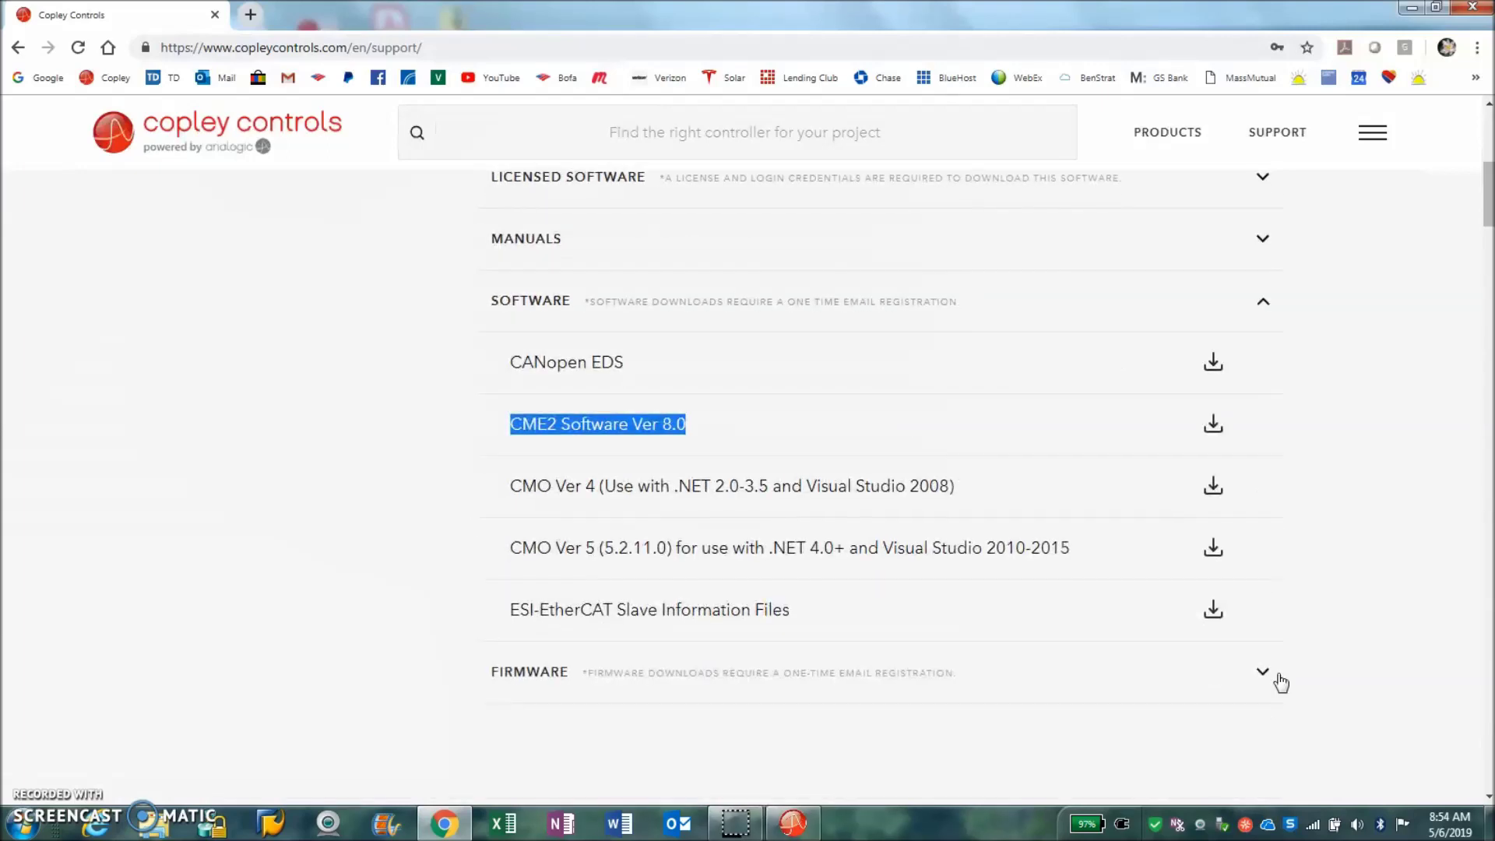
{"action": "scroll", "coordinate": [1281, 683], "scroll_direction": "up", "scroll_amount": 1}
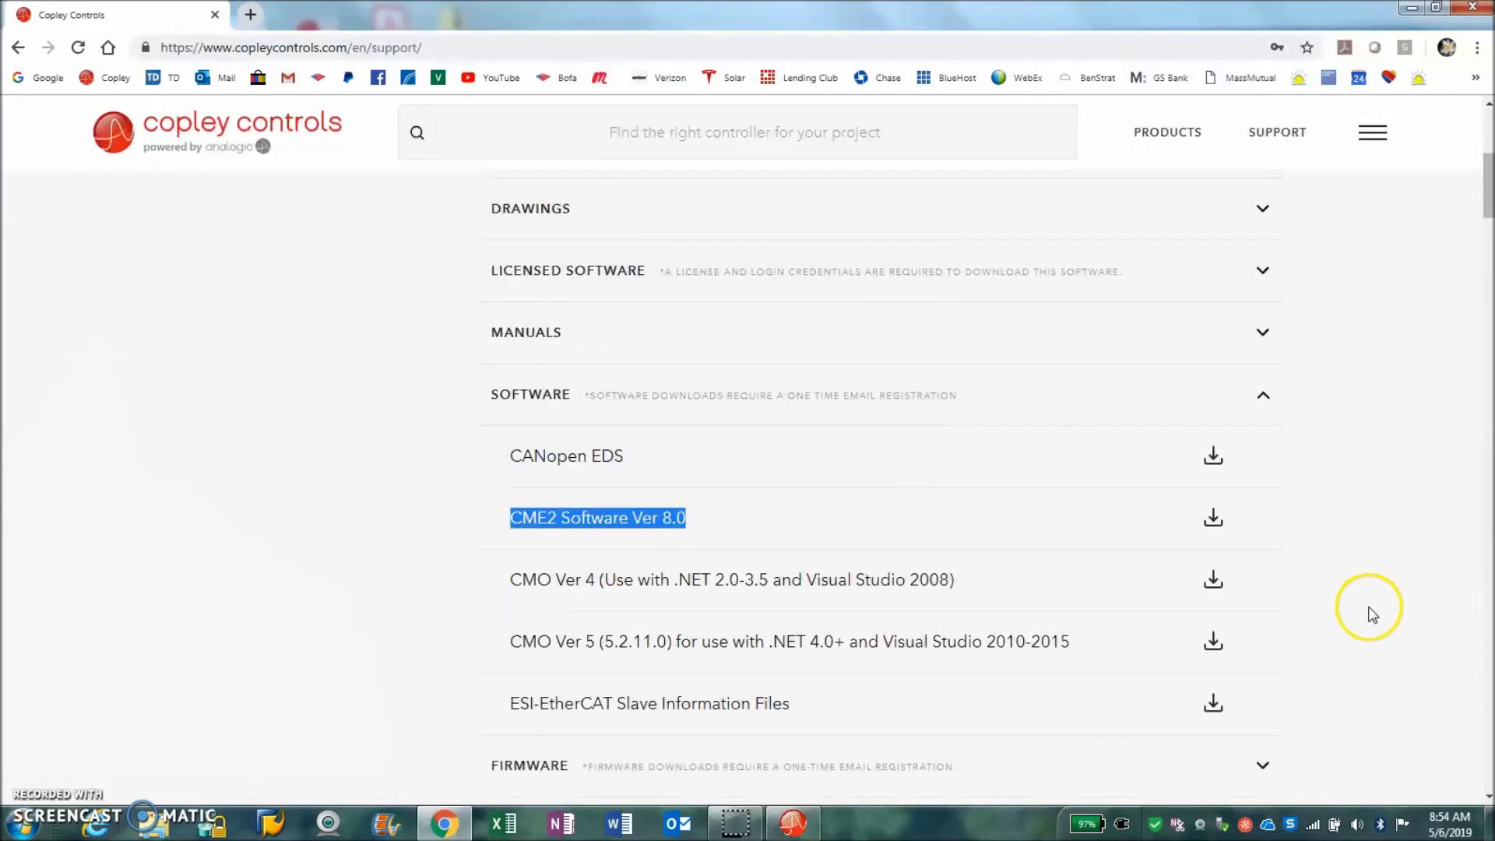
{"action": "scroll", "coordinate": [1369, 611], "scroll_direction": "down", "scroll_amount": 1}
{"action": "scroll", "coordinate": [1371, 613], "scroll_direction": "up", "scroll_amount": 1}
{"action": "scroll", "coordinate": [1370, 614], "scroll_direction": "up", "scroll_amount": 5}
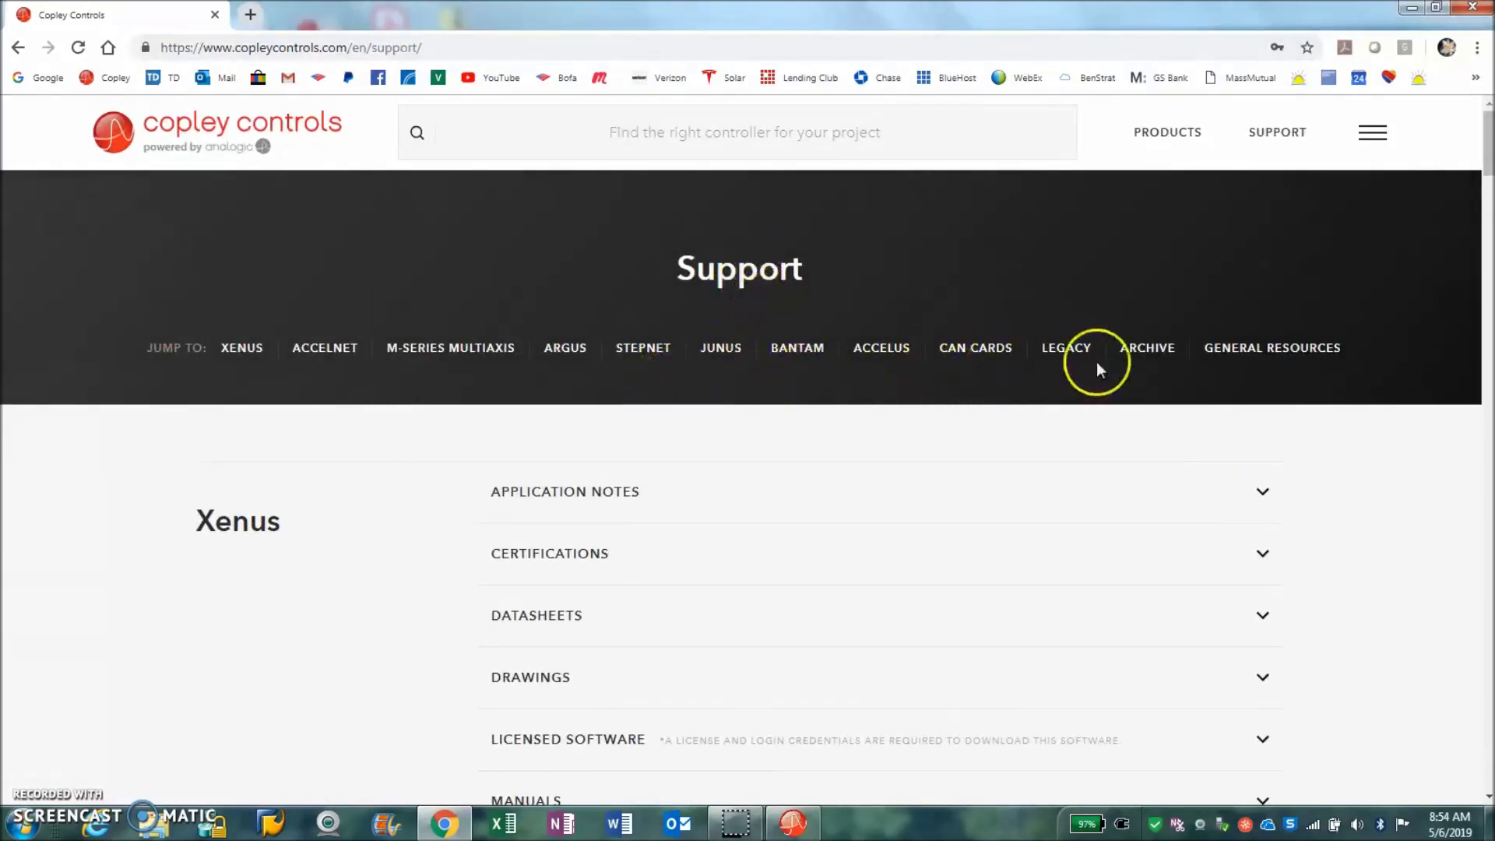
Step: Jump to the Legacy section, expand its Software list and select CME2 version 8.0
{"action": "left_click", "coordinate": [1073, 350]}
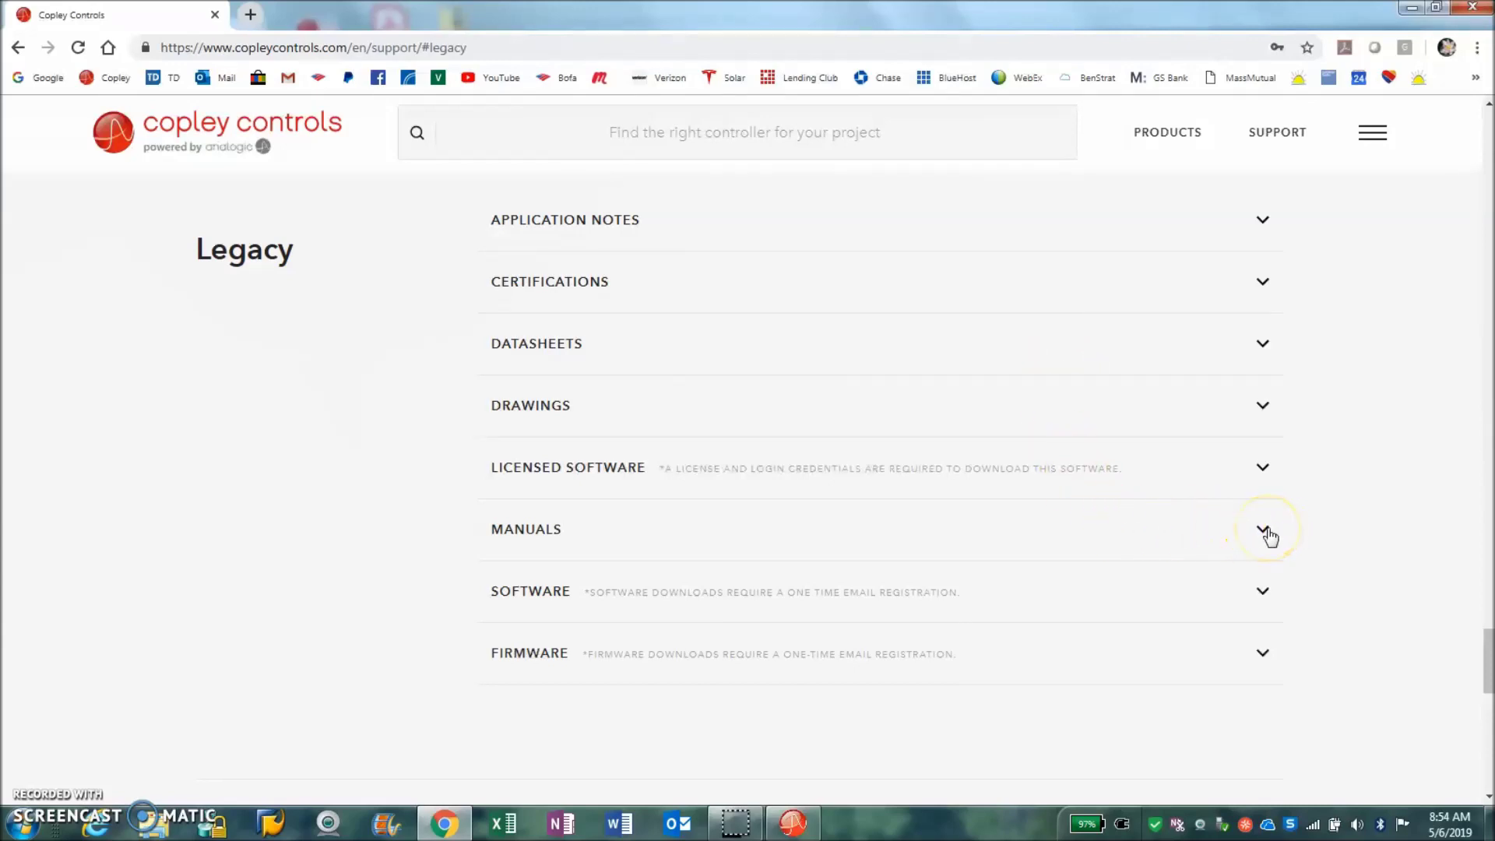
{"action": "left_click", "coordinate": [1263, 598]}
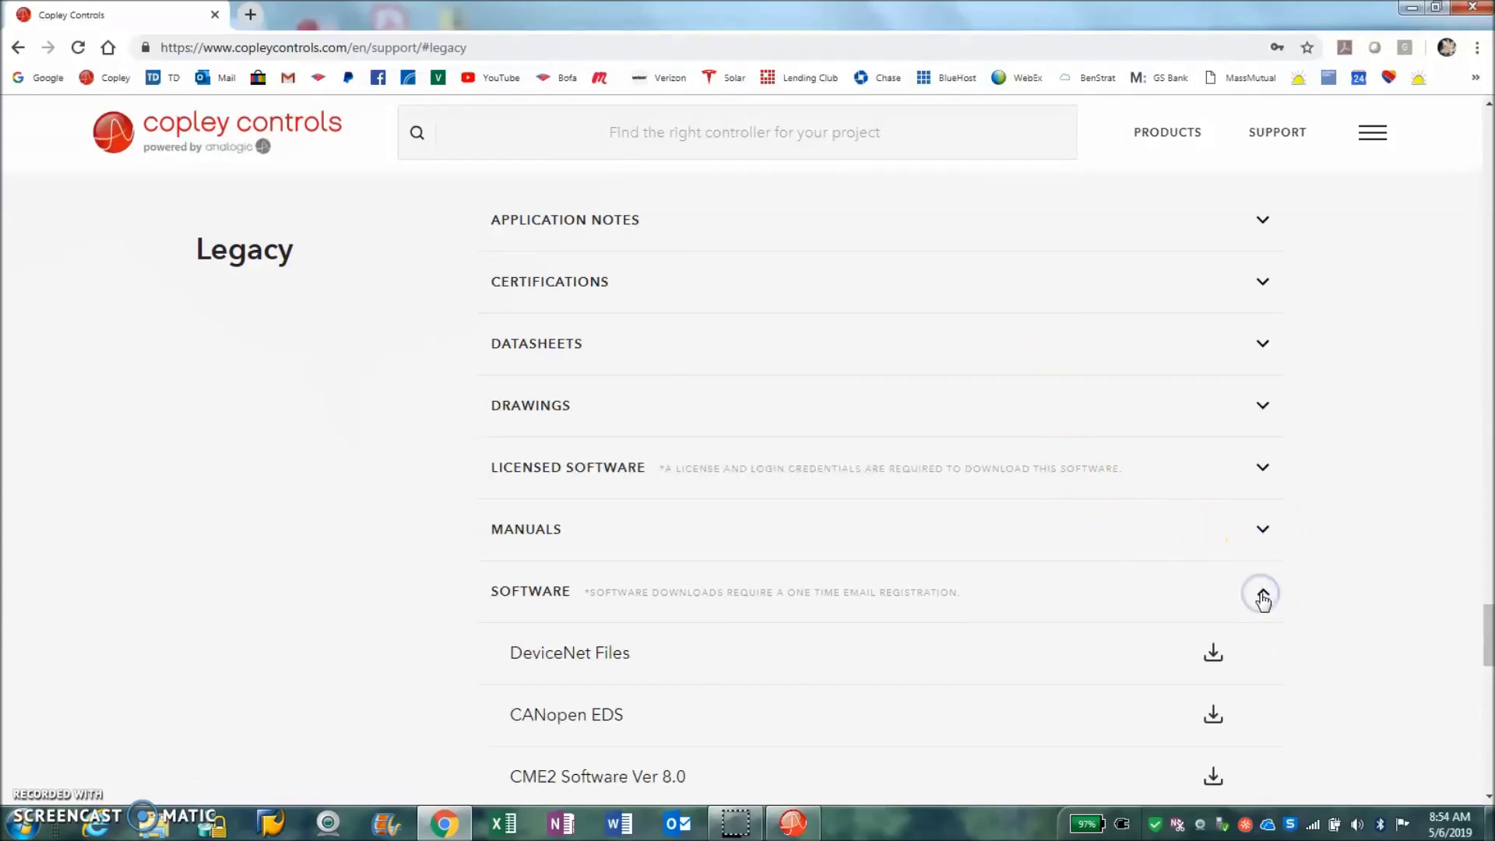
{"action": "scroll", "coordinate": [1264, 601], "scroll_direction": "down", "scroll_amount": 2}
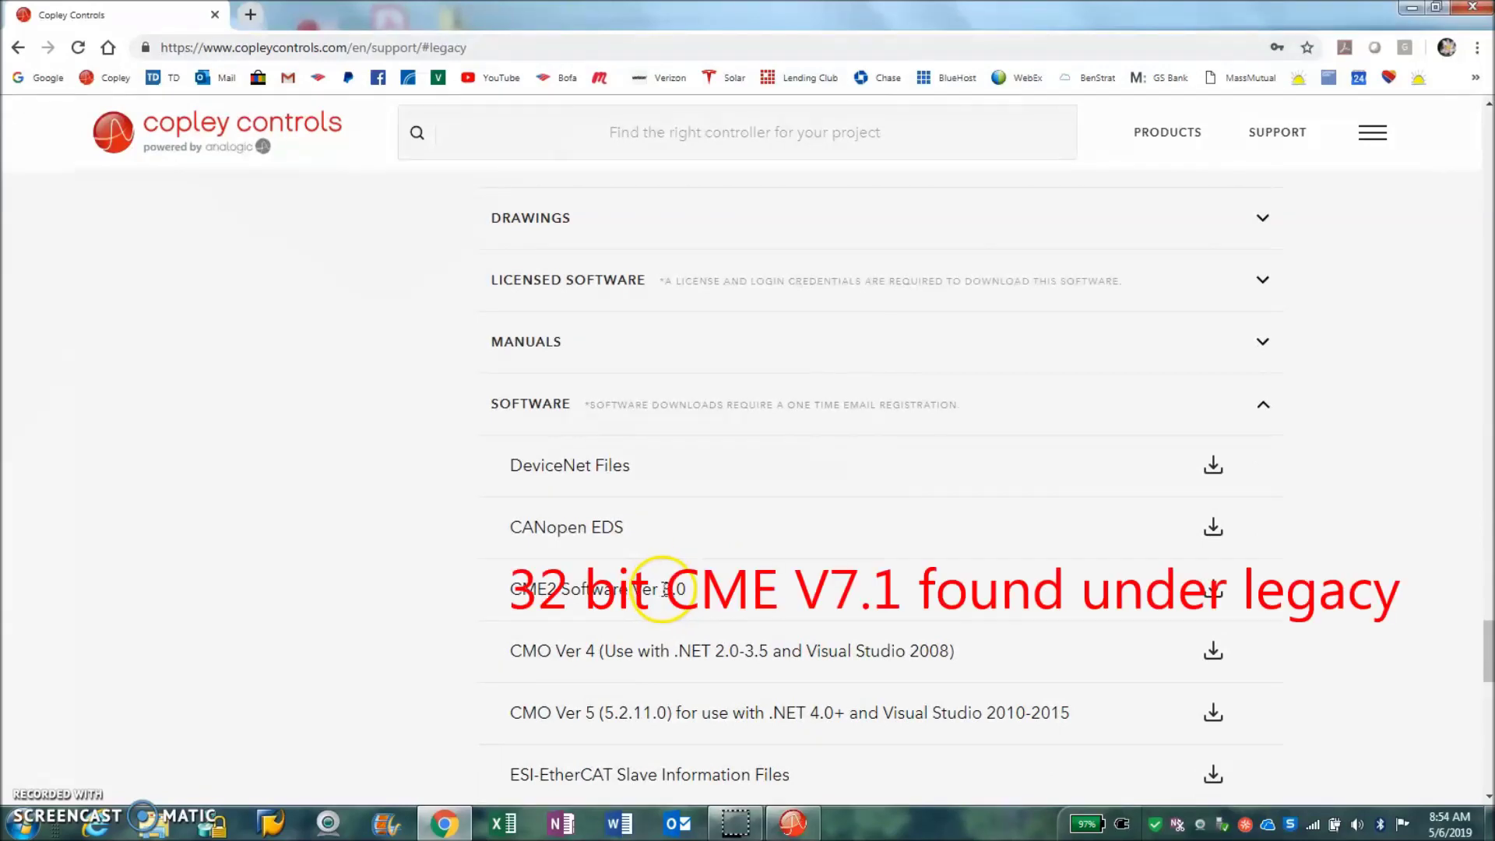
{"action": "double_click", "coordinate": [674, 589]}
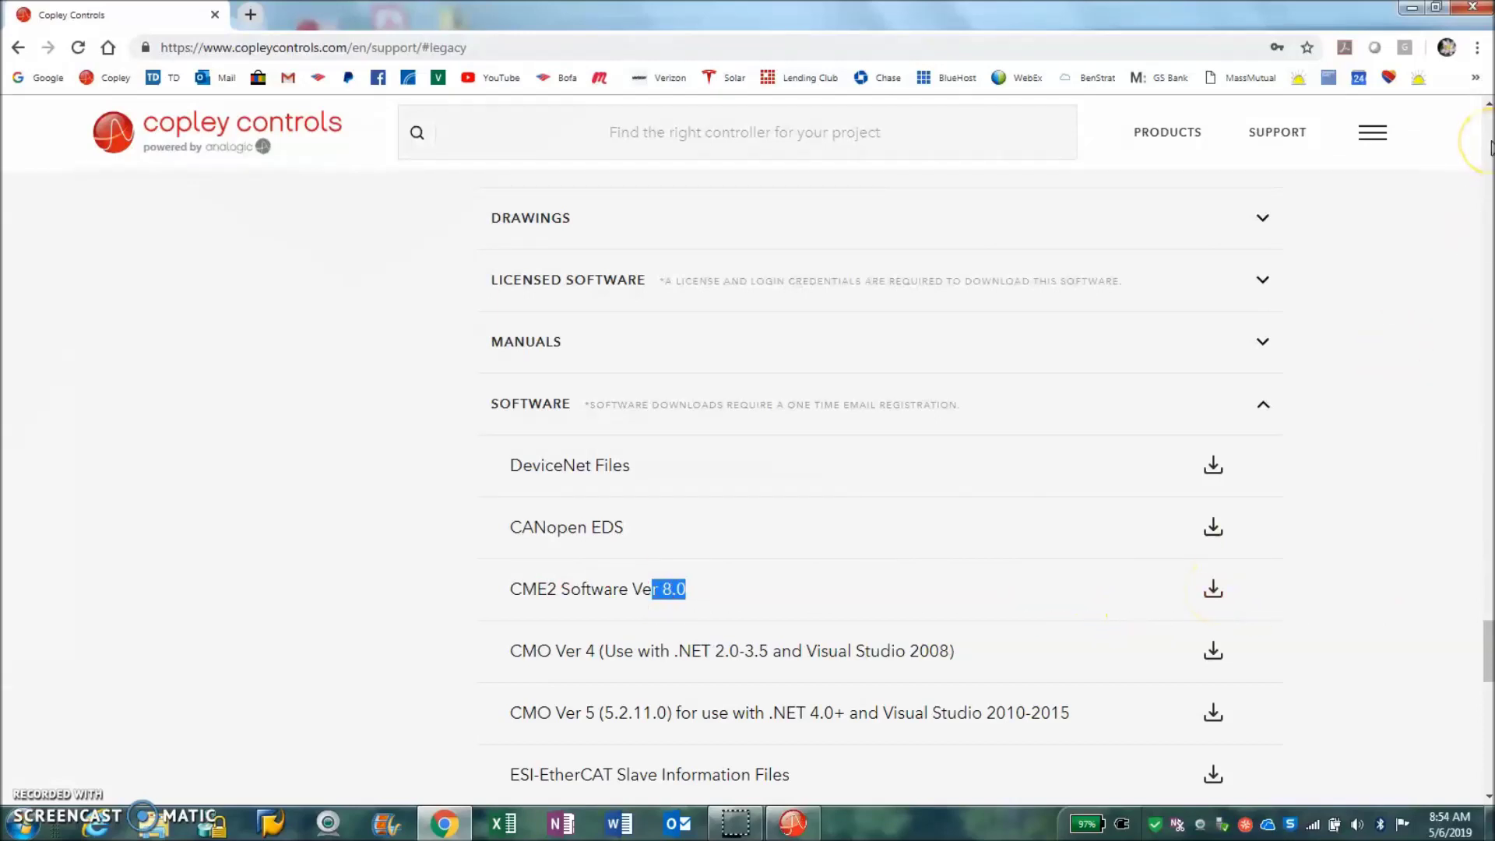
{"action": "left_click", "coordinate": [1372, 133]}
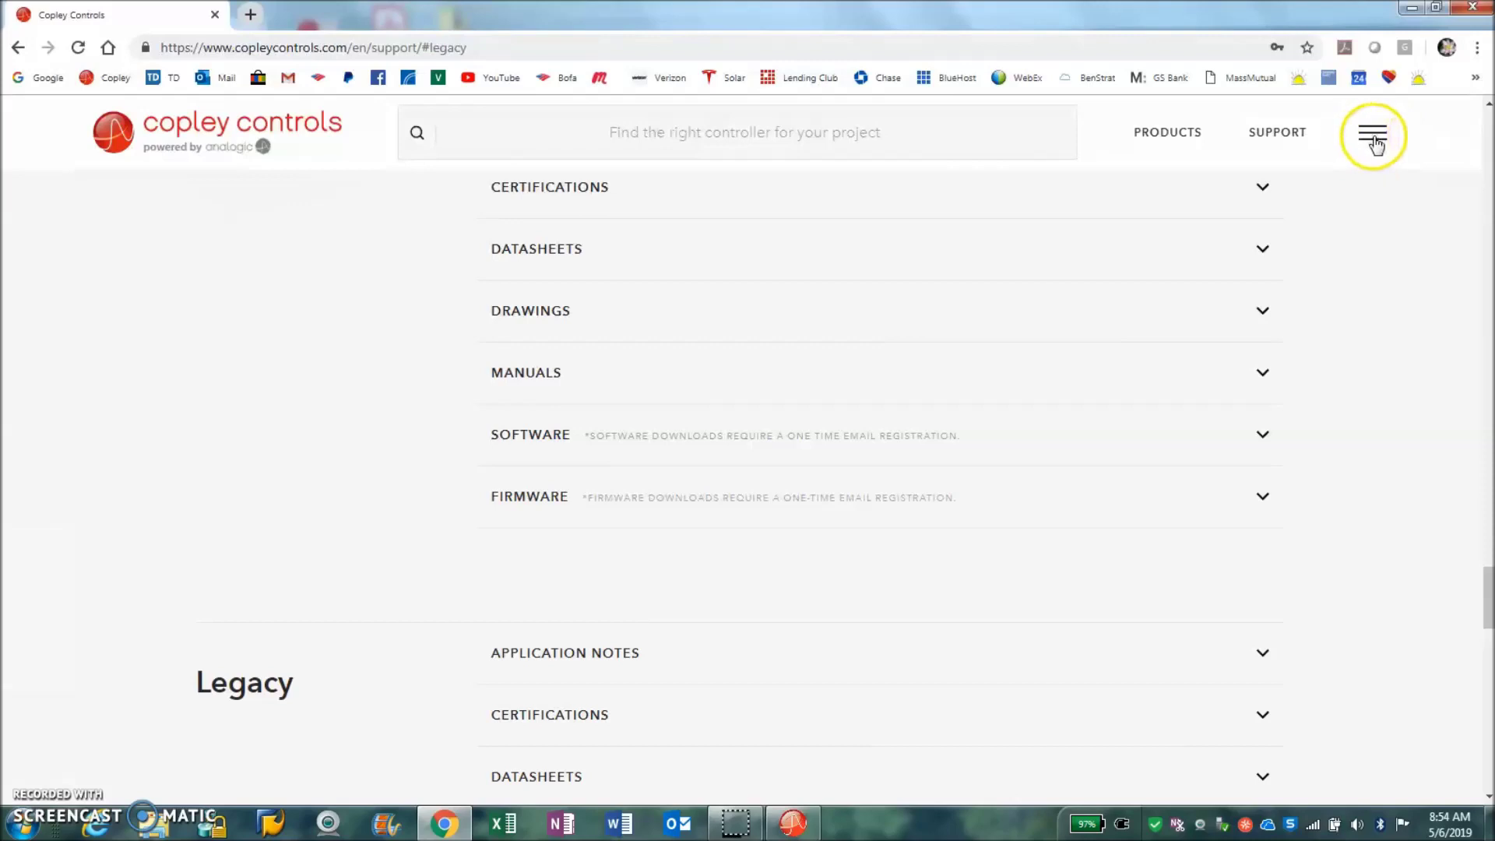
Step: Sign in to Partner Resources with the saved credentials
{"action": "left_click", "coordinate": [1339, 467]}
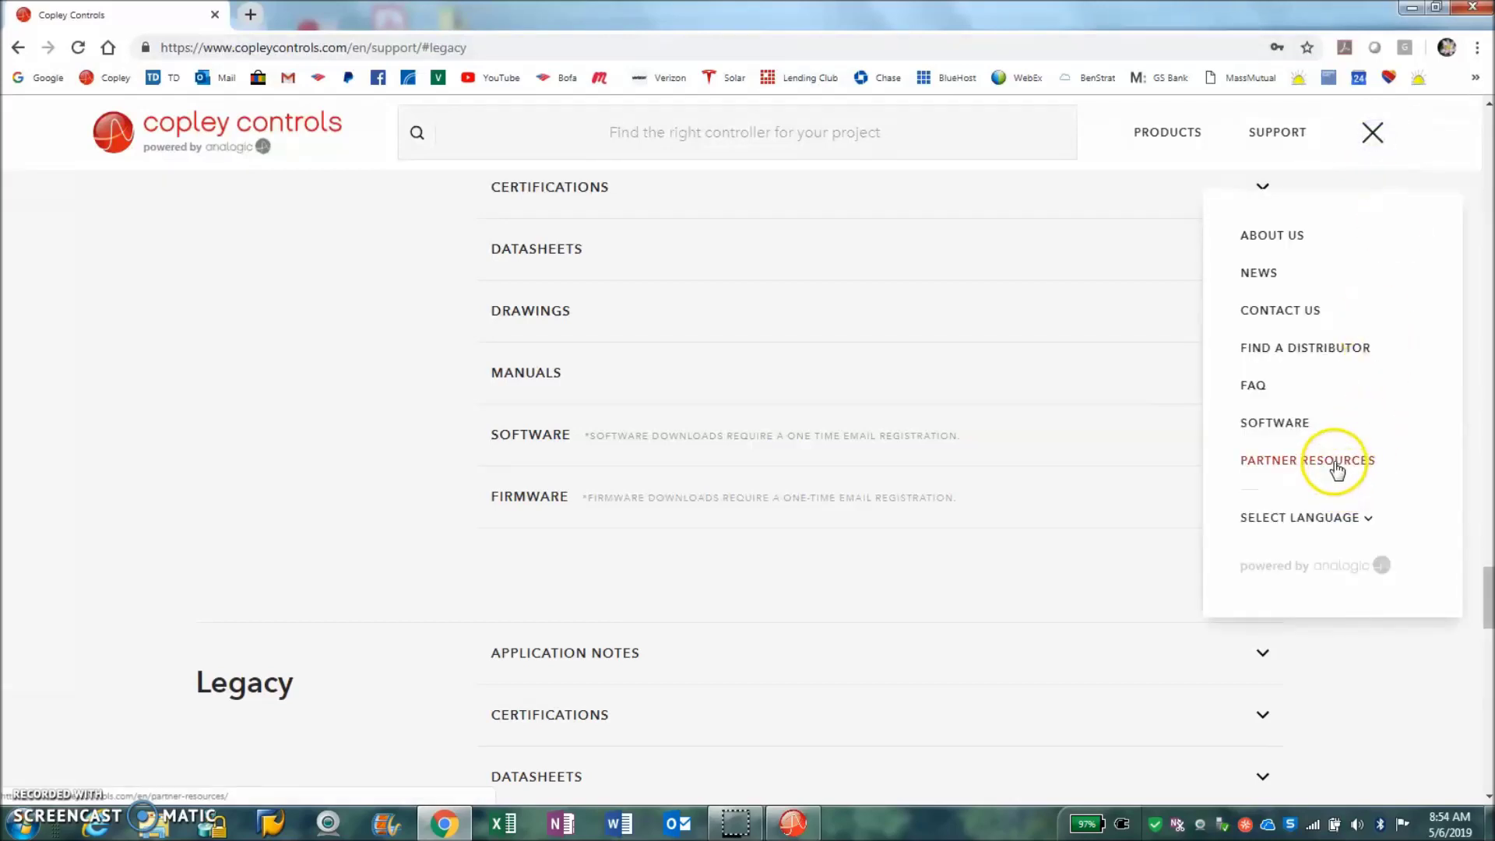
{"action": "left_click", "coordinate": [743, 629]}
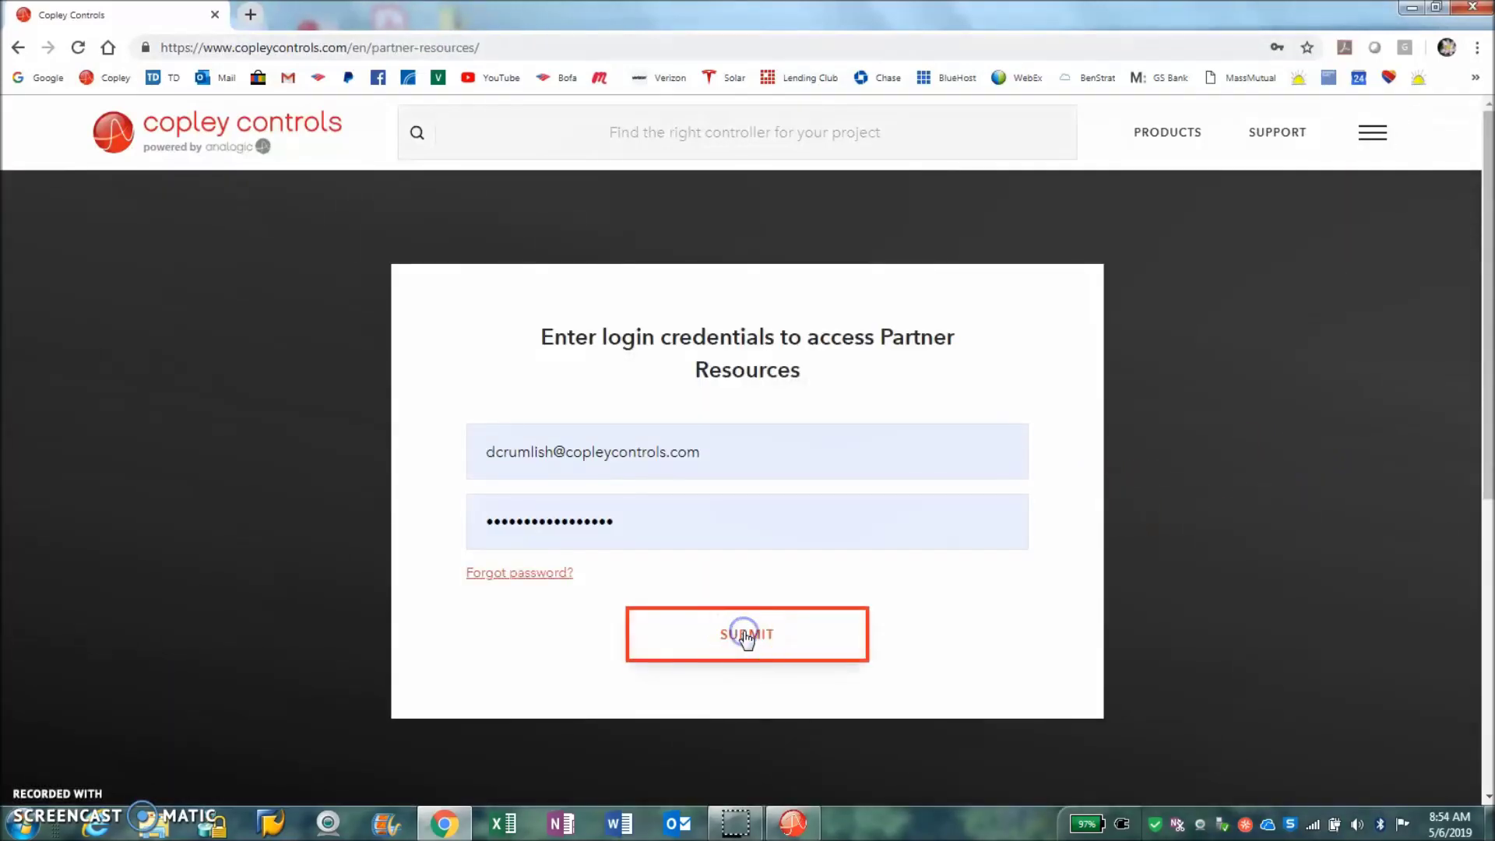
{"action": "scroll", "coordinate": [747, 631], "scroll_direction": "down", "scroll_amount": 5}
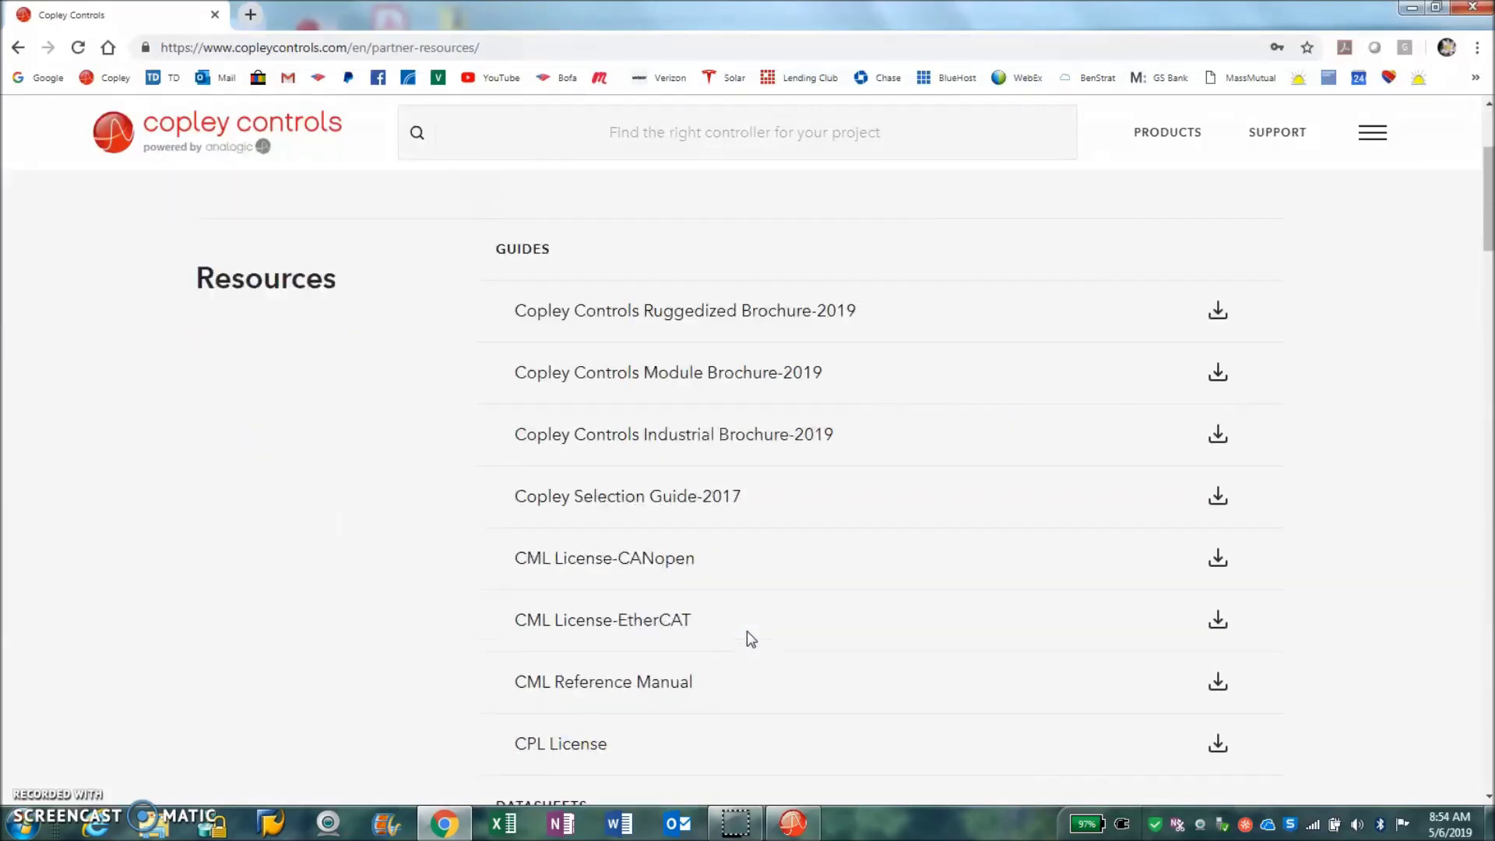
Step: Search the Partner Resources page for 'CME' and select the CME2 version 8.0
{"action": "key", "text": "ctrl+f"}
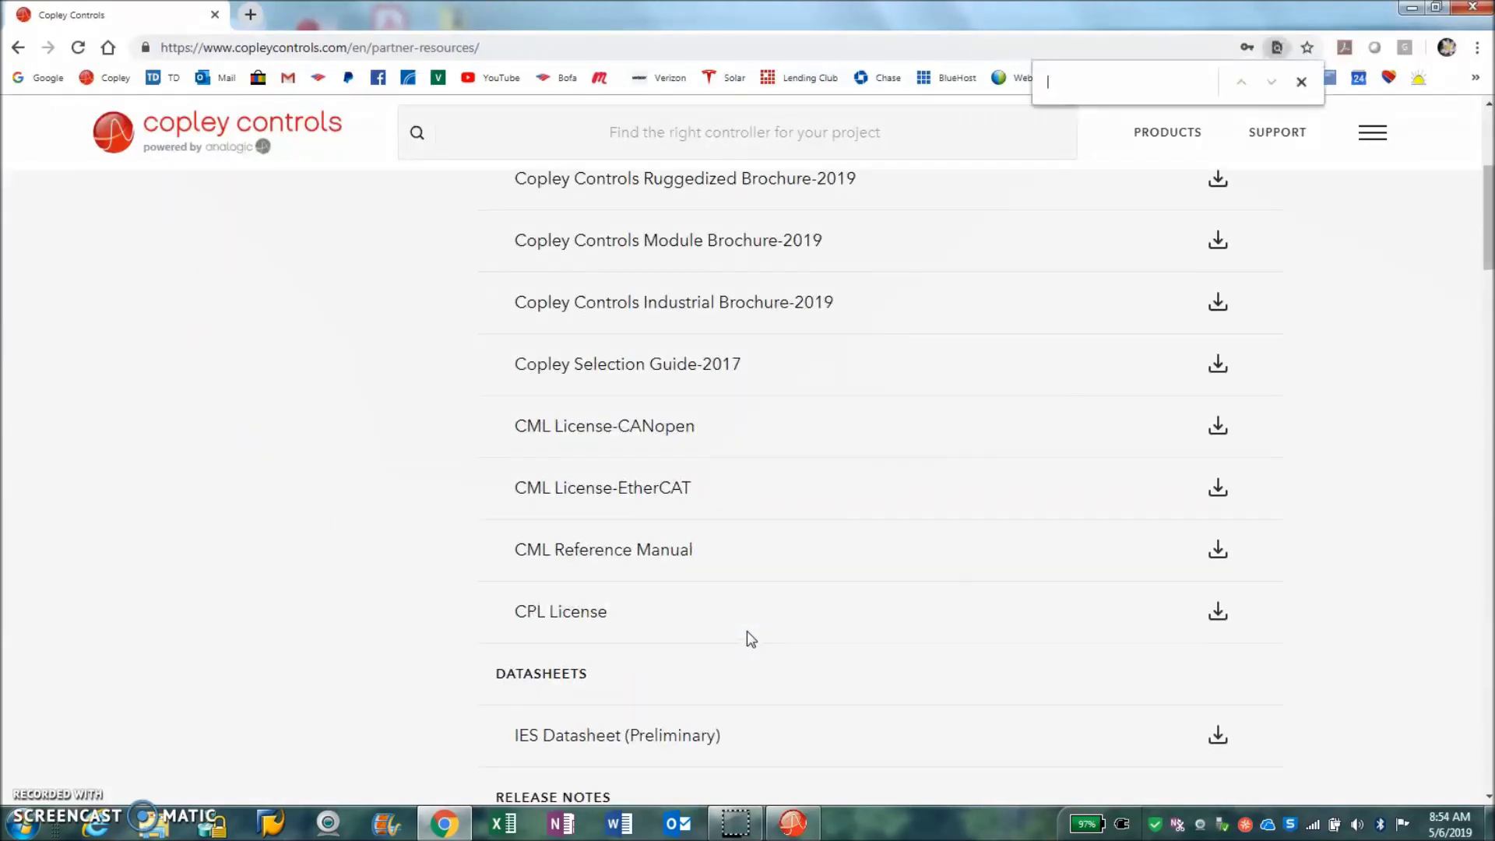
{"action": "type", "text": "CME"}
{"action": "left_click", "coordinate": [703, 523]}
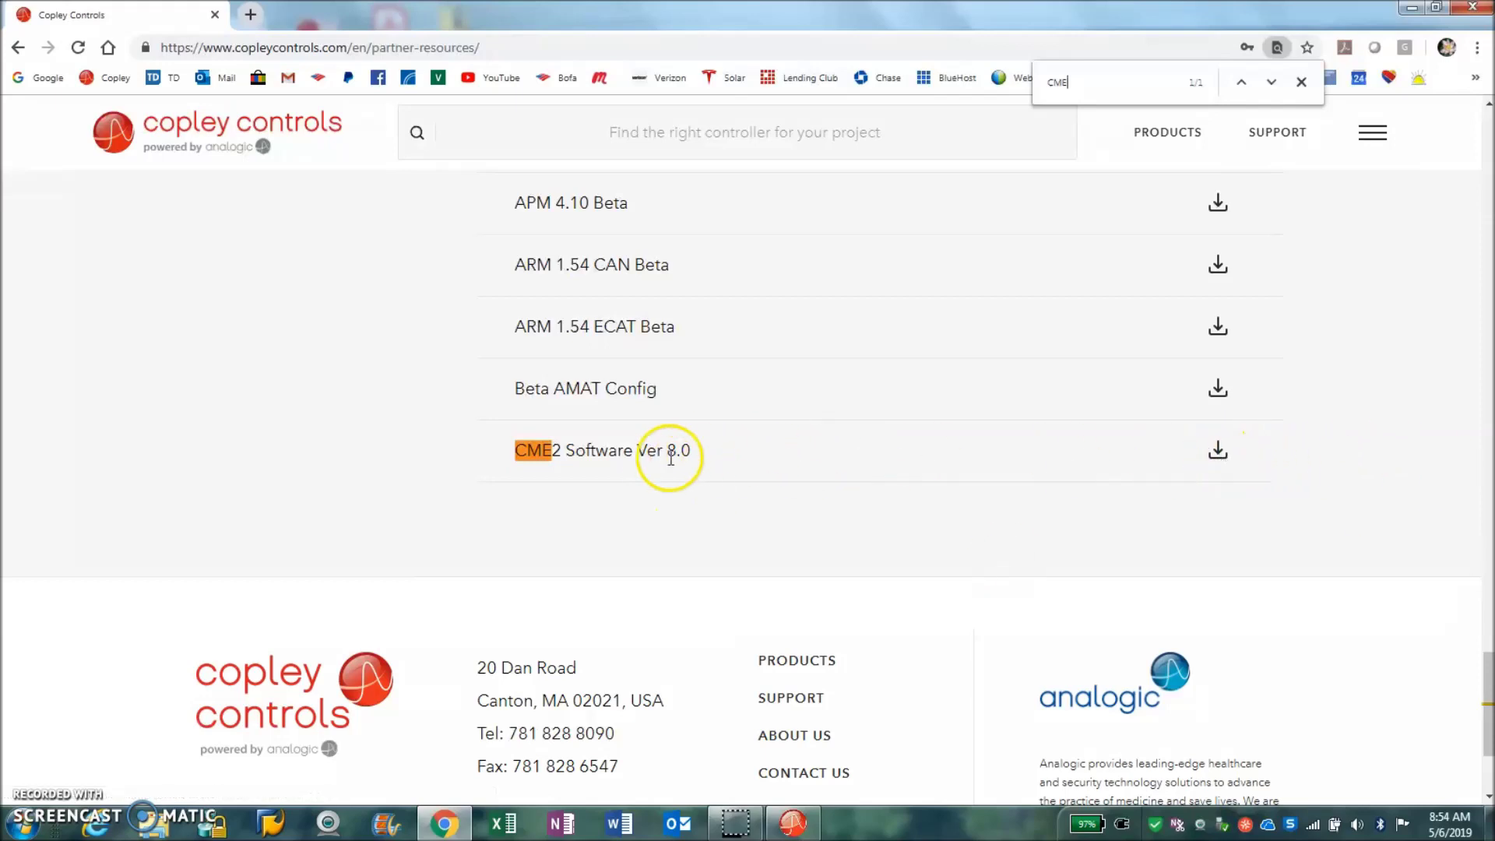
{"action": "left_click_drag", "start_coordinate": [668, 451], "coordinate": [690, 452]}
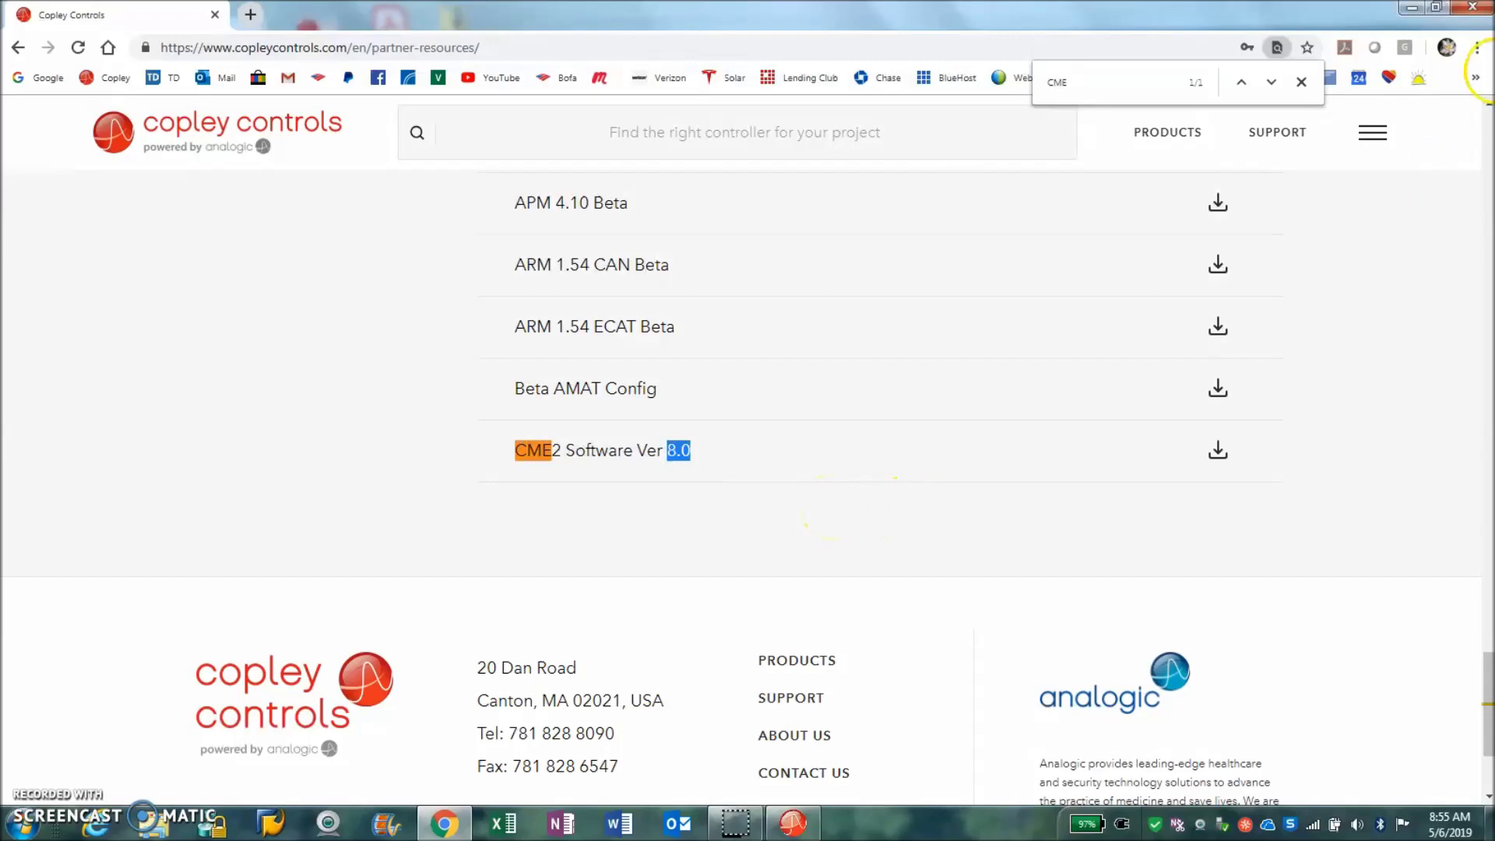
{"action": "left_click", "coordinate": [1417, 9]}
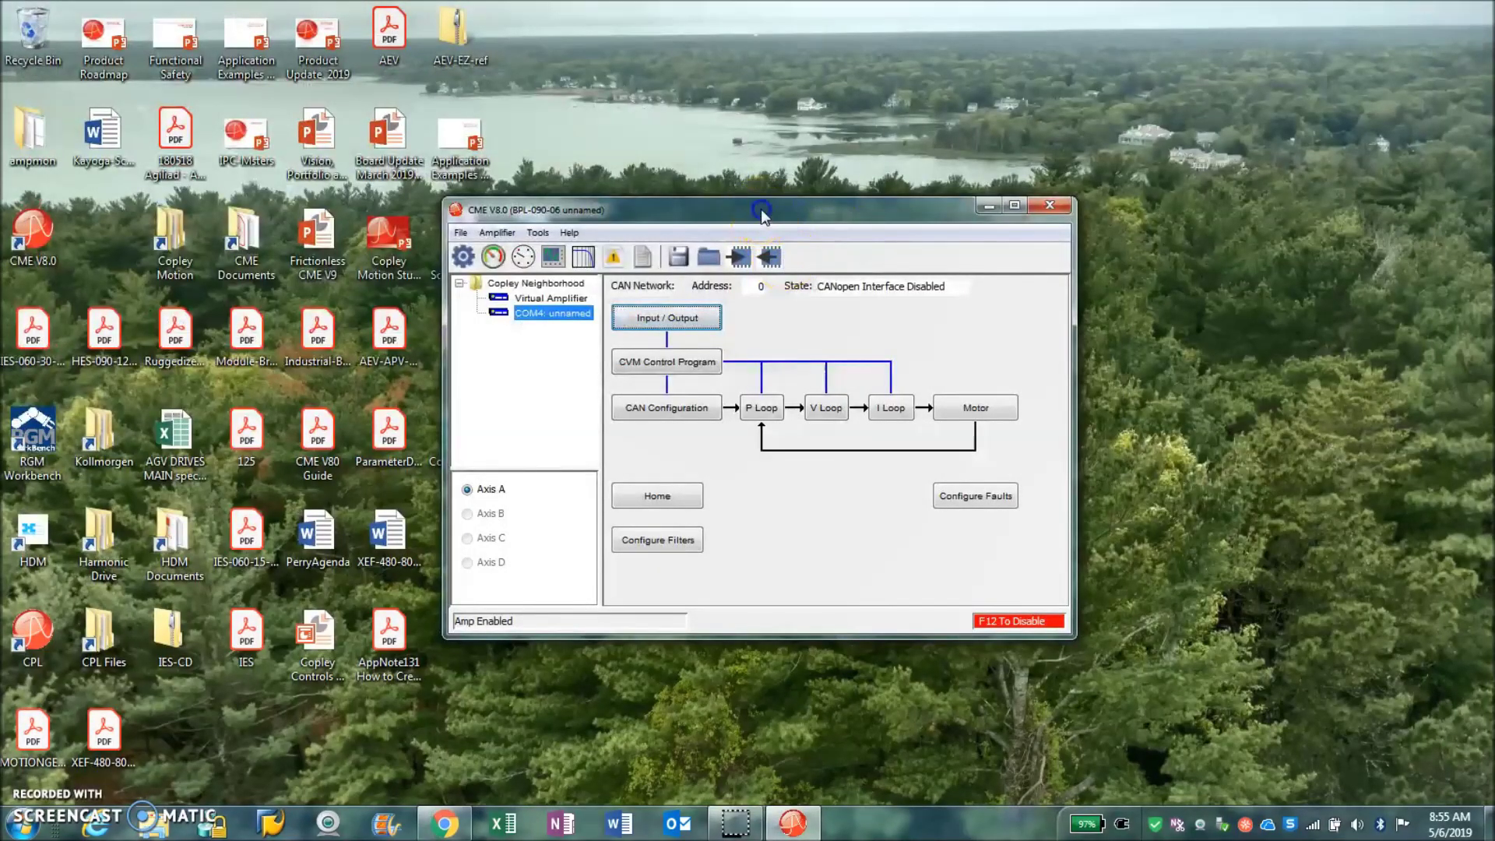
Step: Drag the CME V8.0 window up and to the left on the desktop
{"action": "left_click_drag", "start_coordinate": [762, 212], "coordinate": [759, 212]}
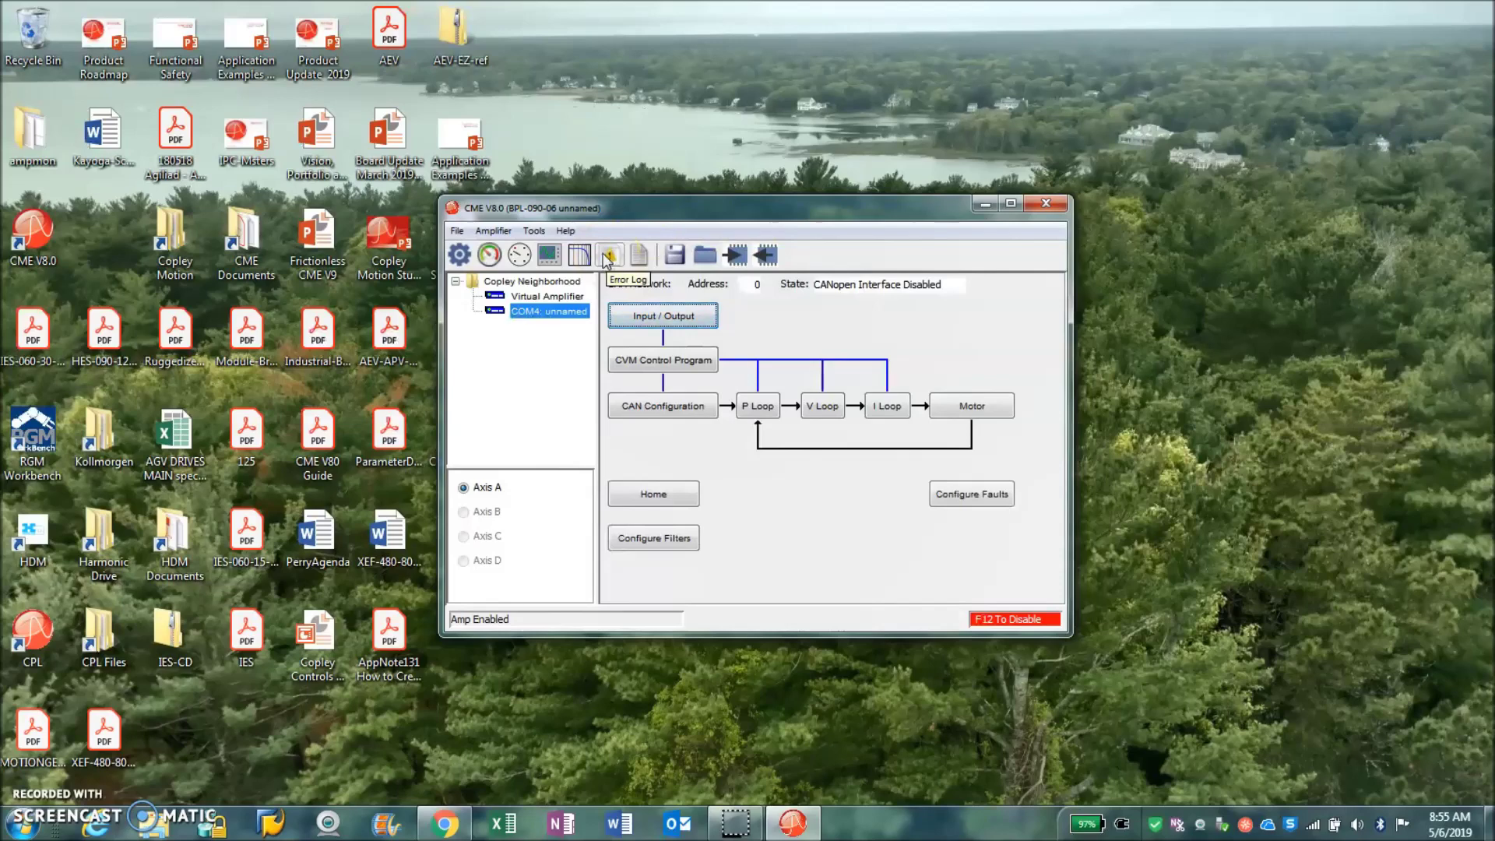
Step: Step through the setup wizard's motor, feedback and brake/stop pages to Miscellaneous
{"action": "left_click", "coordinate": [461, 256]}
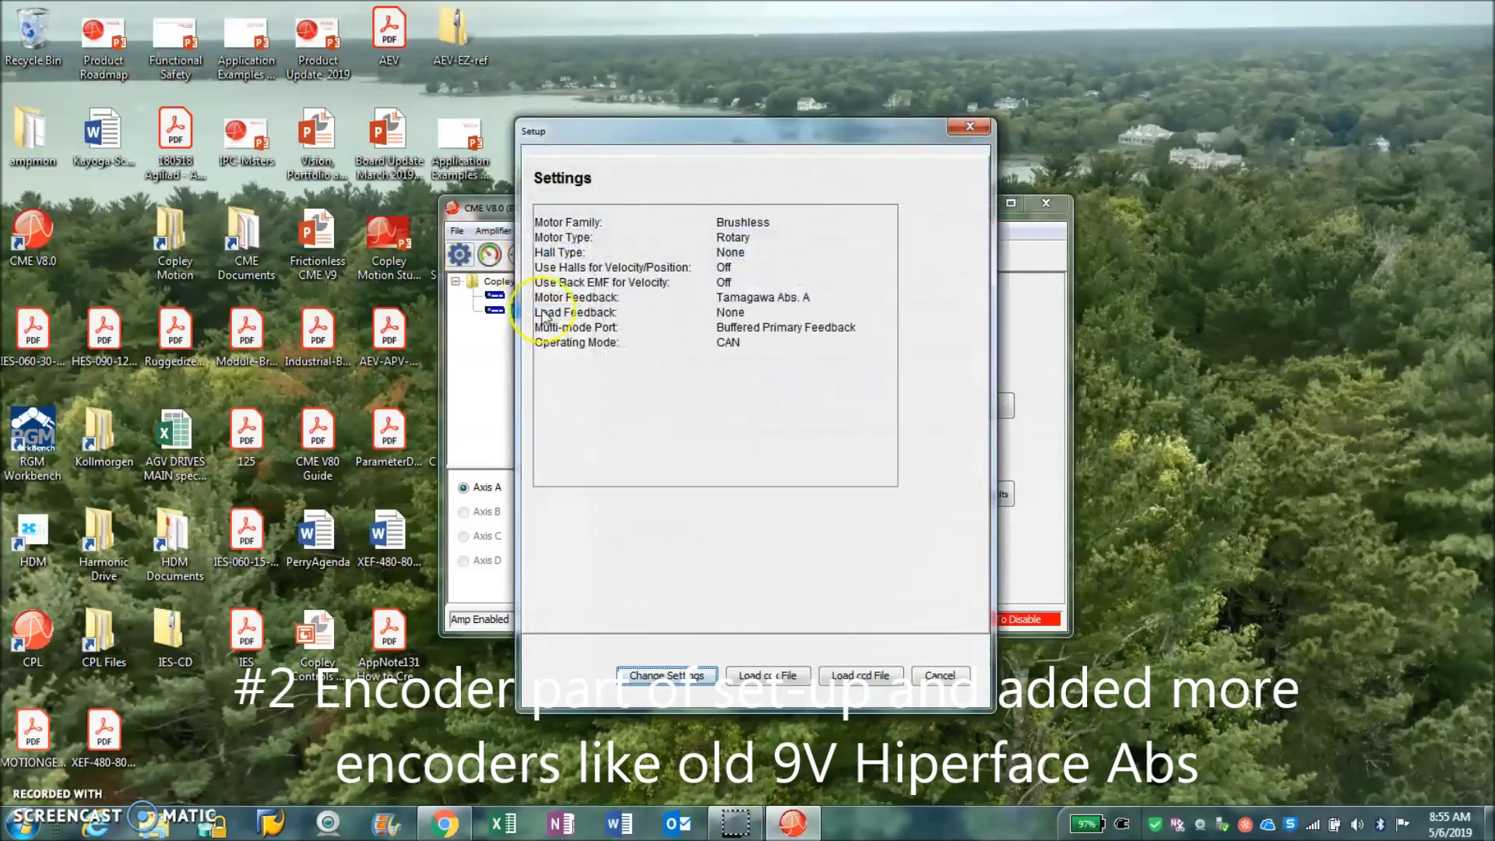
{"action": "left_click", "coordinate": [676, 677]}
{"action": "left_click", "coordinate": [873, 675]}
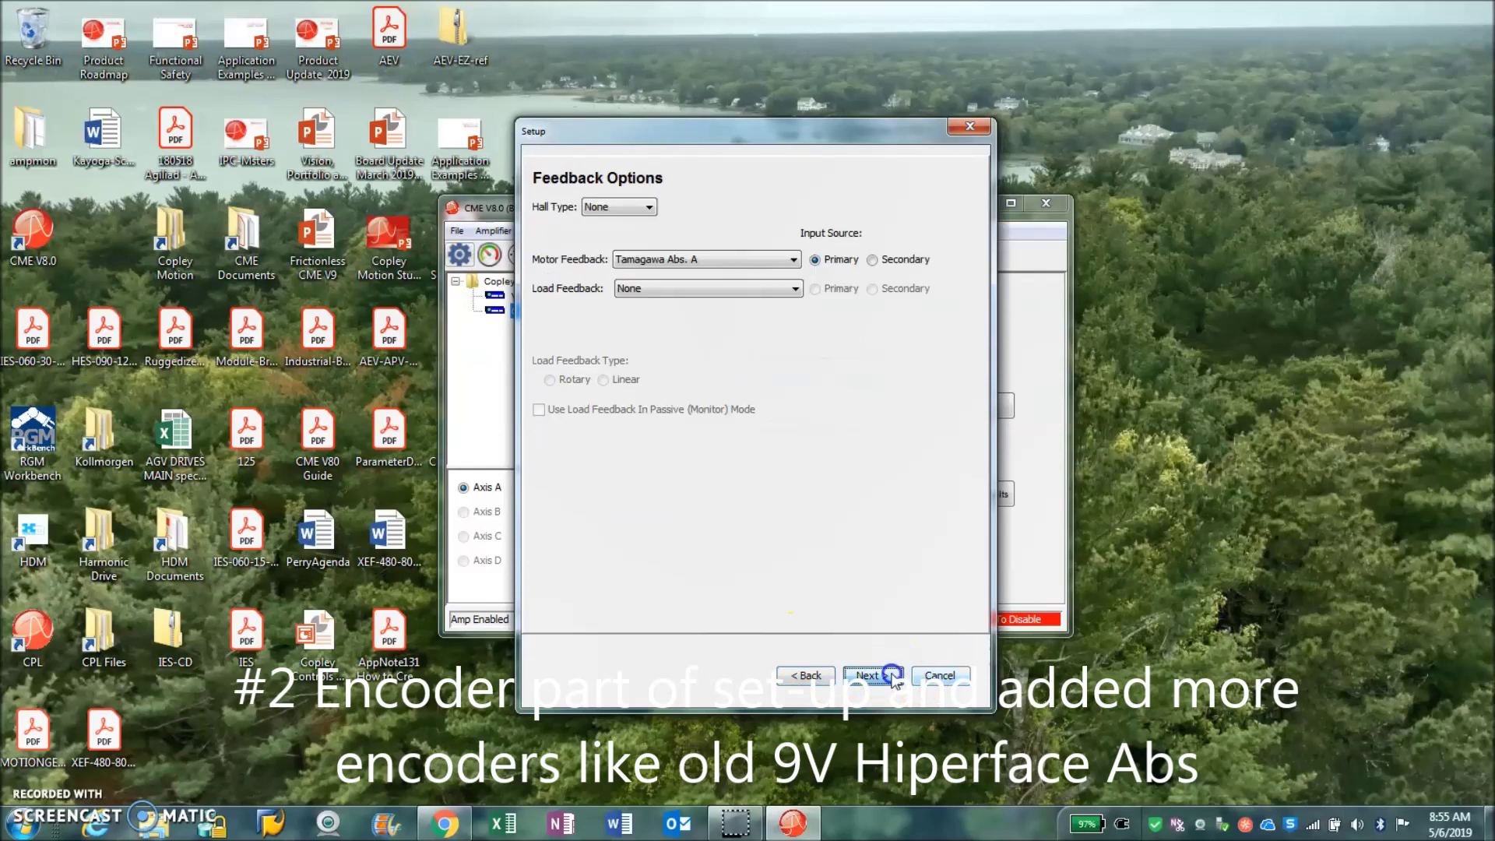
{"action": "left_click", "coordinate": [806, 676]}
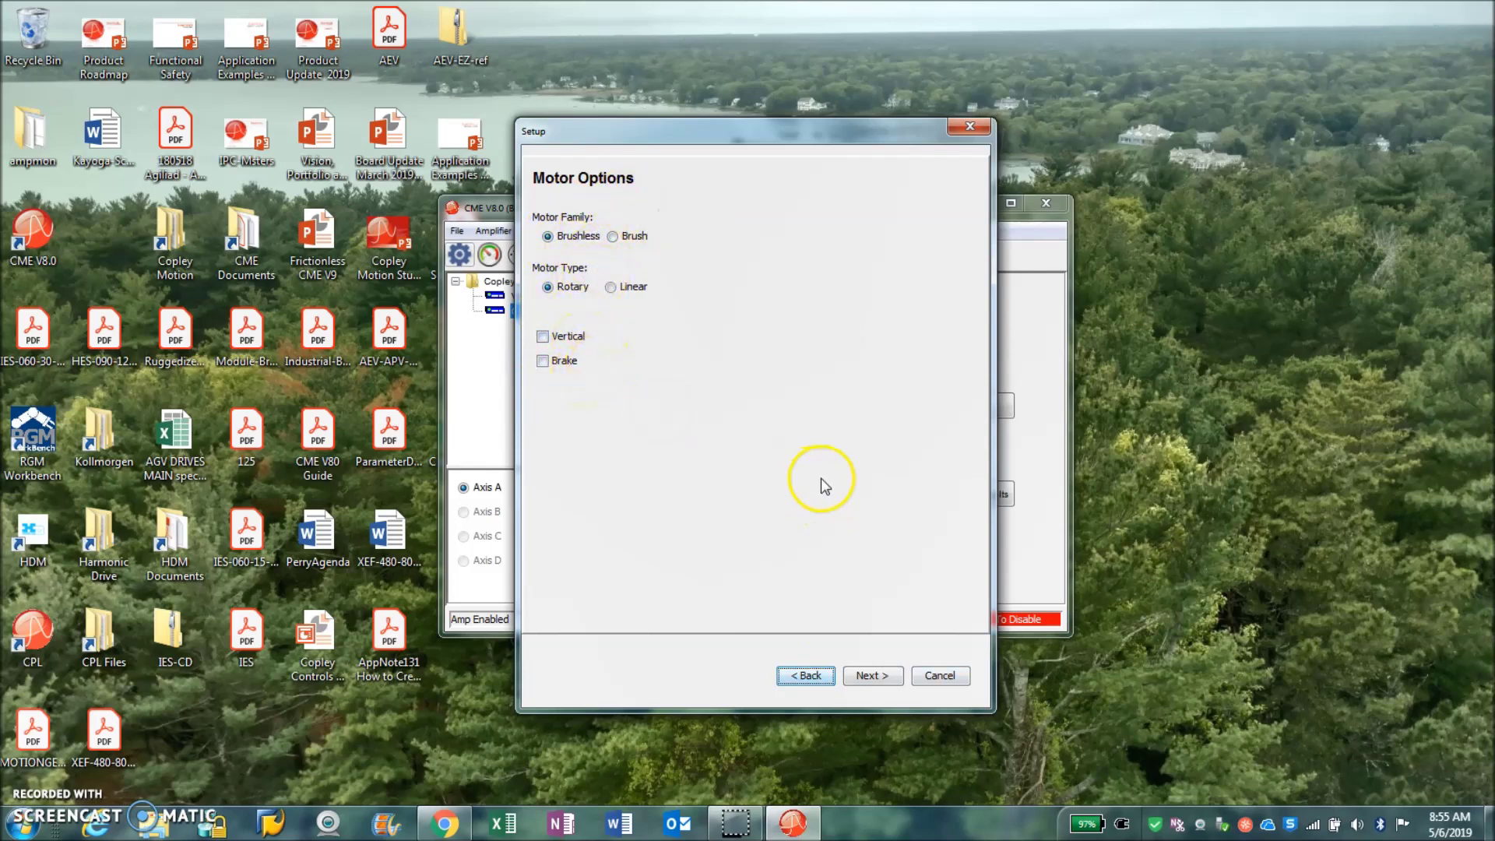
{"action": "left_click", "coordinate": [874, 681]}
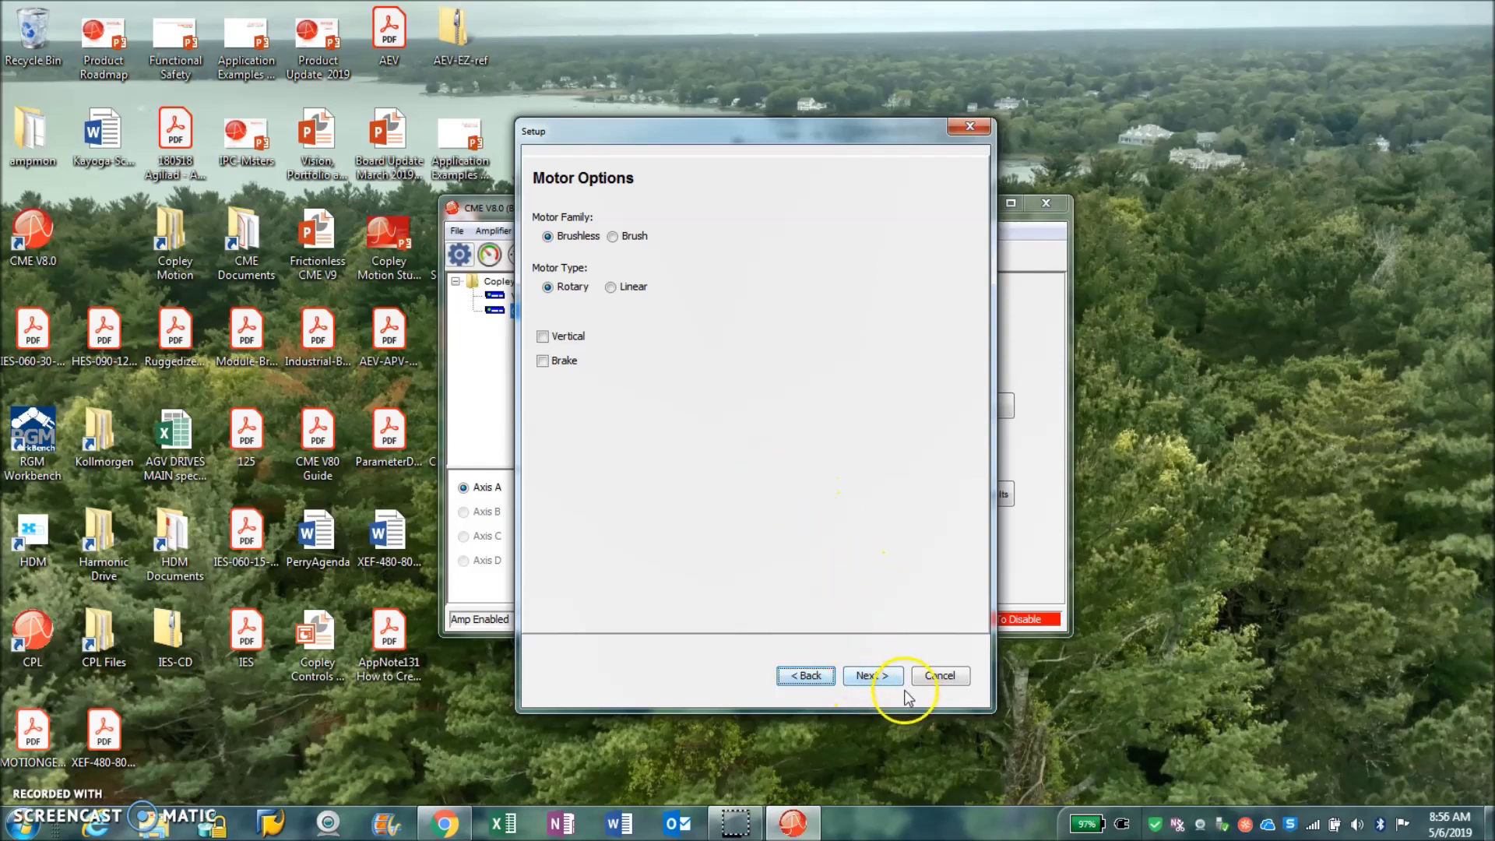
{"action": "left_click", "coordinate": [874, 676]}
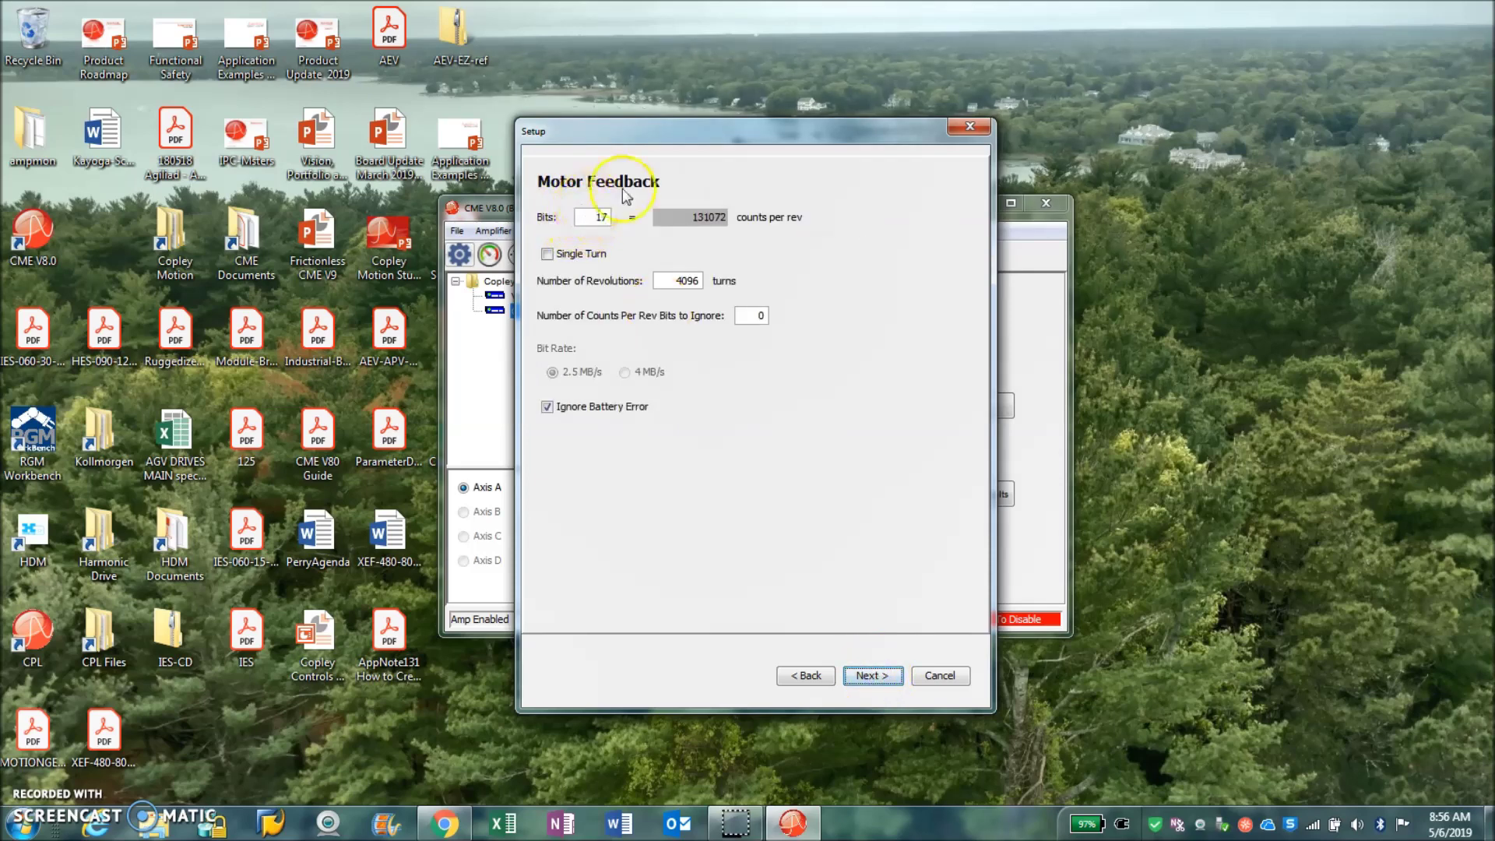
{"action": "left_click", "coordinate": [804, 675]}
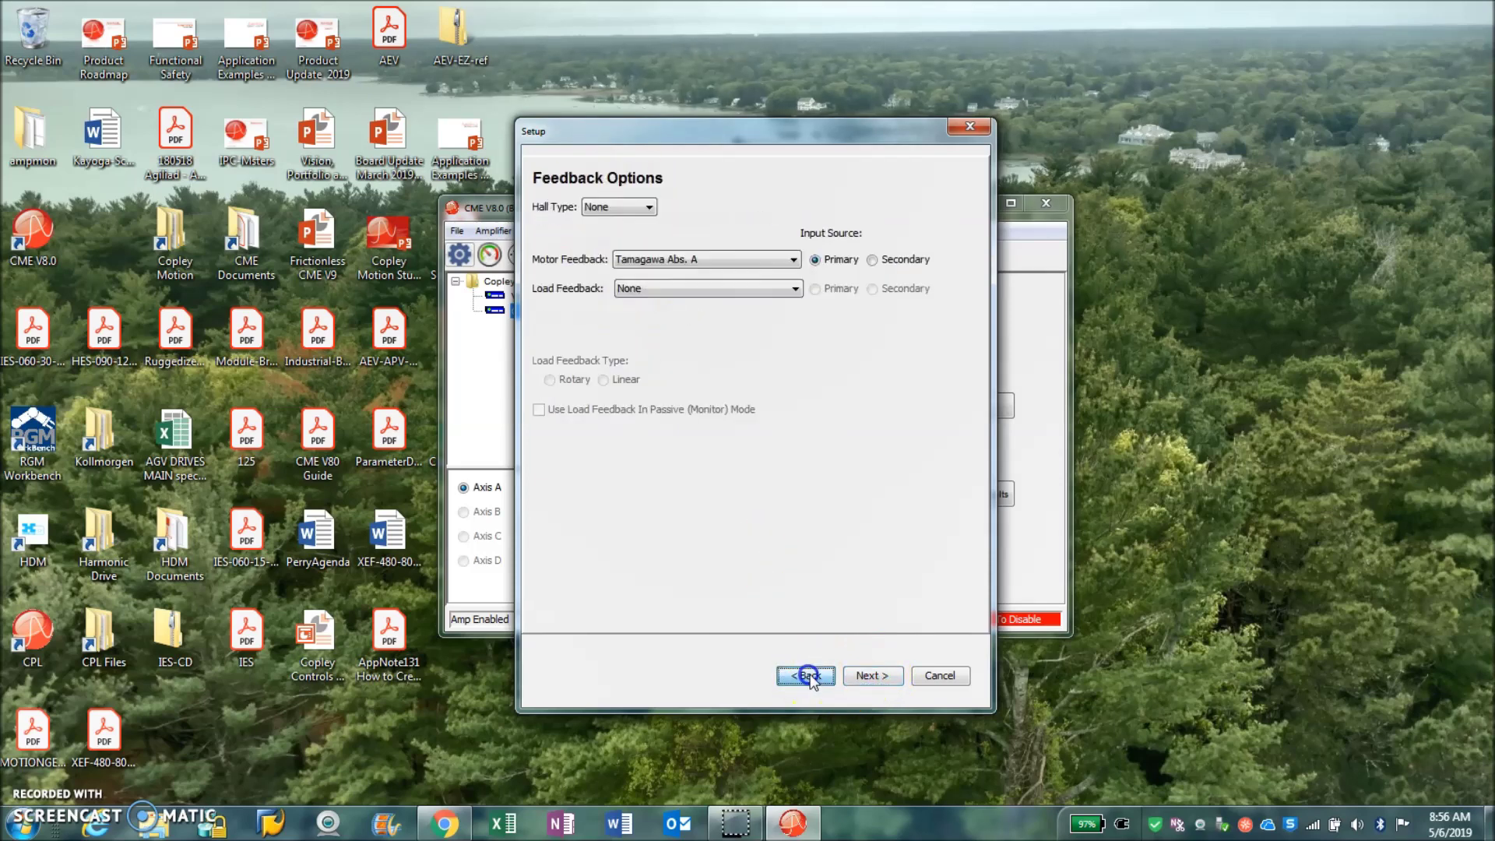
{"action": "left_click", "coordinate": [881, 677]}
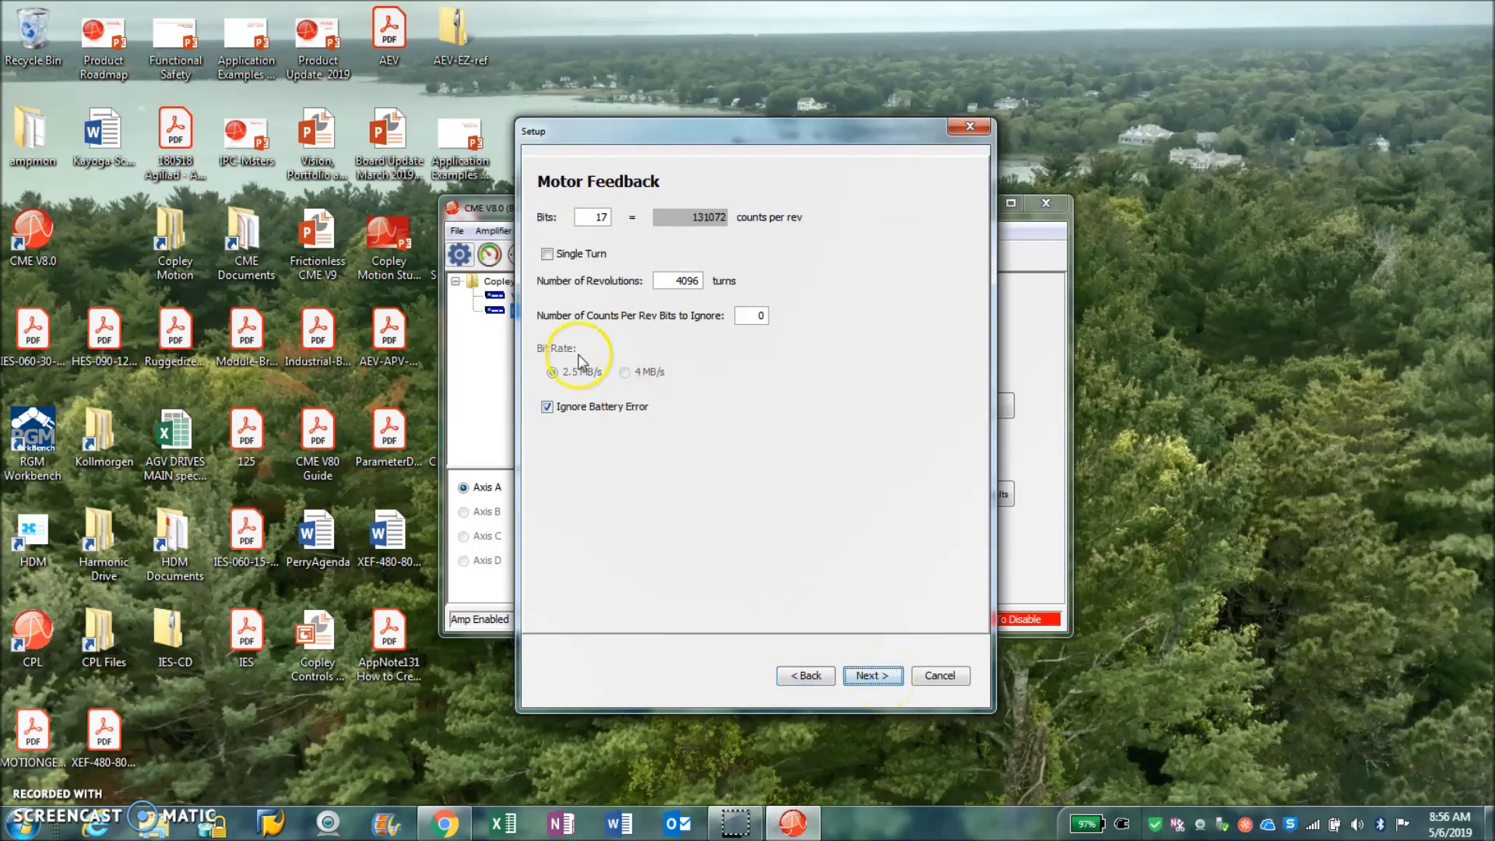
{"action": "left_click", "coordinate": [872, 675]}
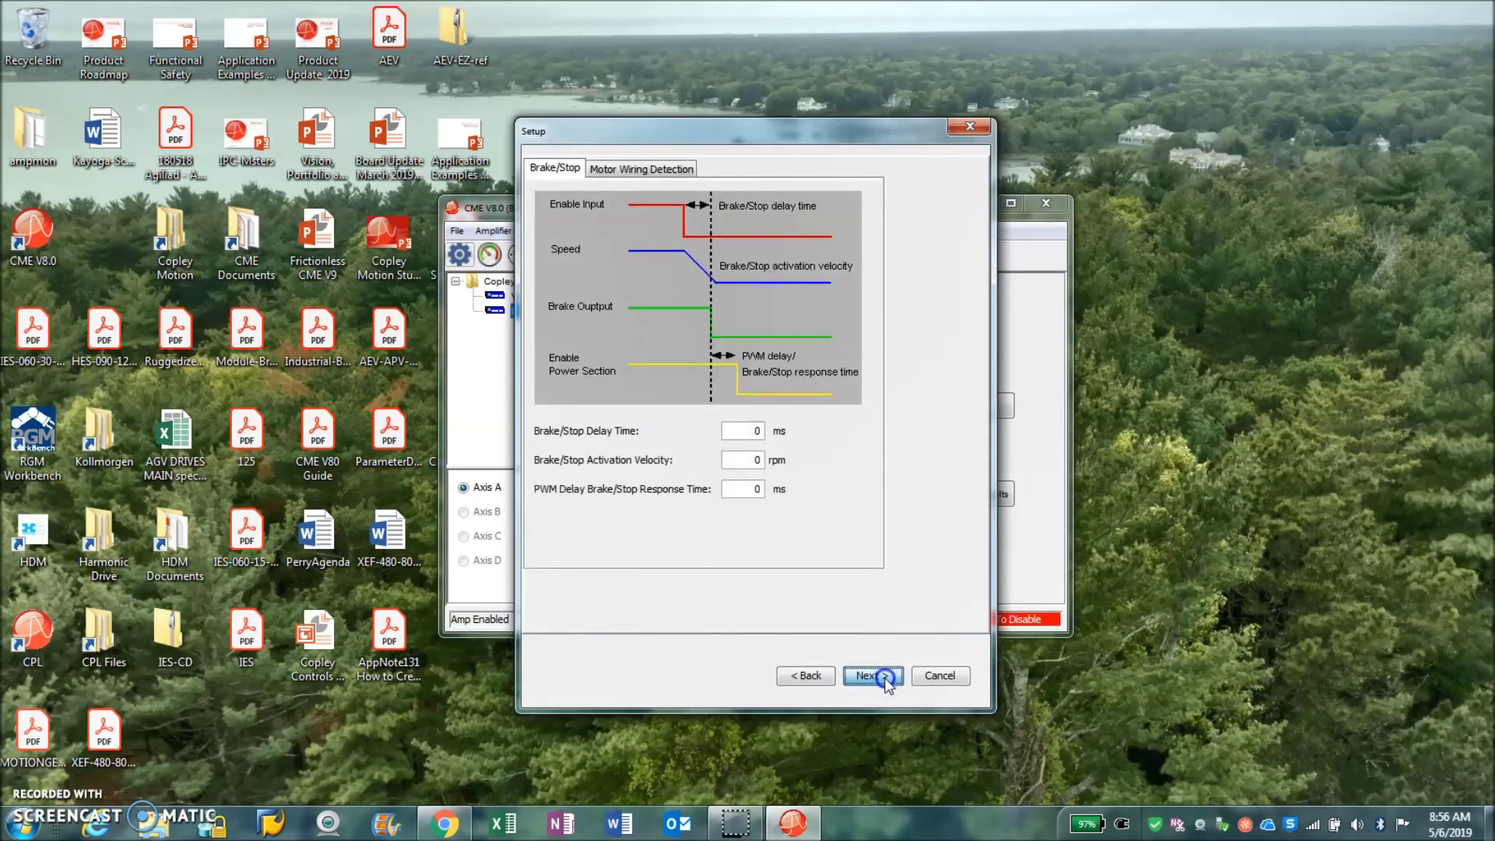
{"action": "left_click", "coordinate": [885, 678]}
{"action": "left_click", "coordinate": [885, 678]}
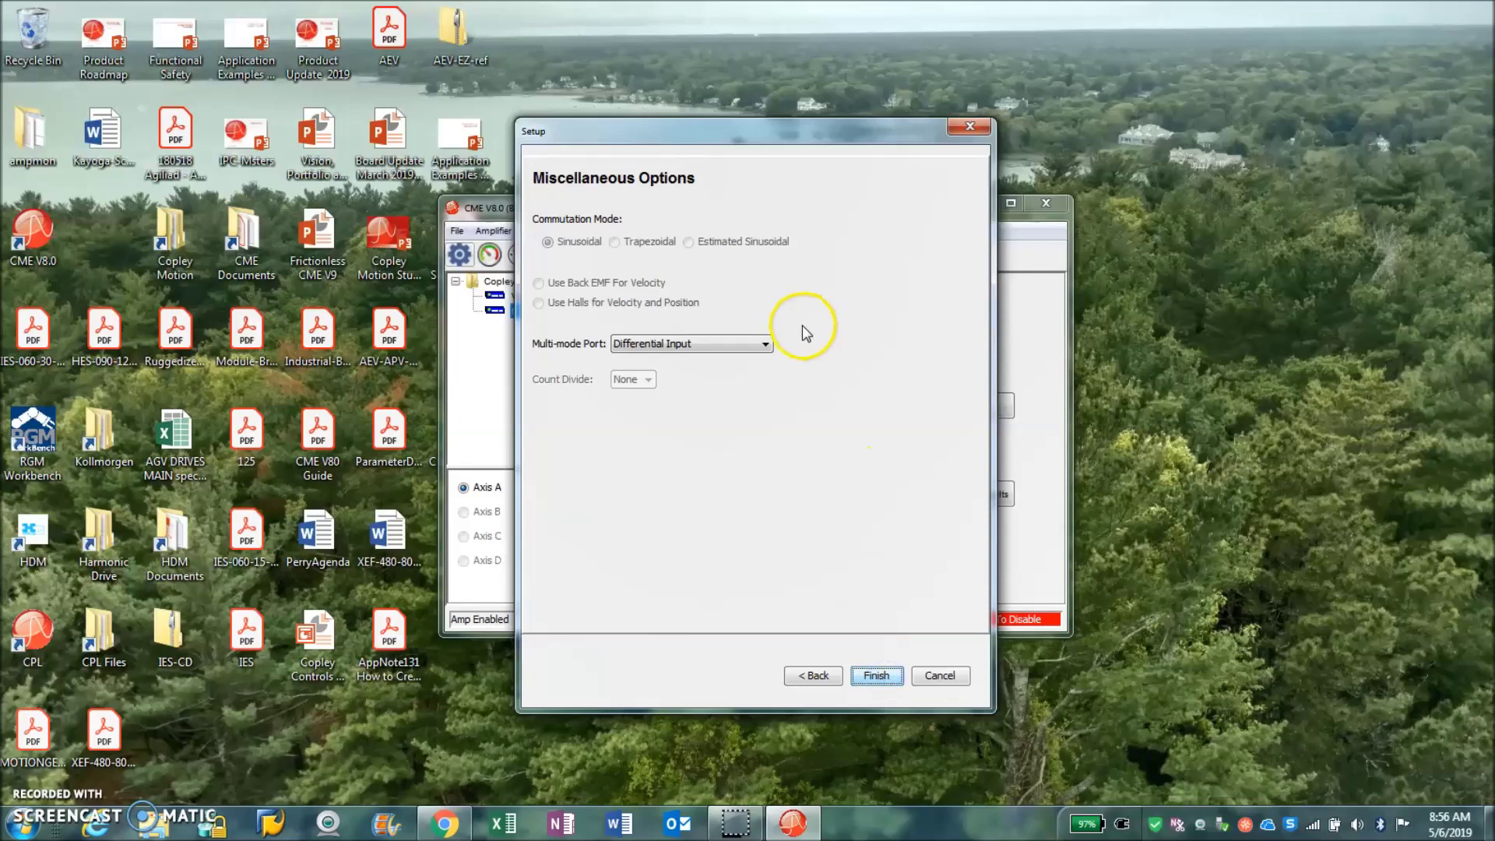
Step: Set Multi-mode Port to Emulated Motor Feedback, keep Count Divide None, and finish setup
{"action": "left_click", "coordinate": [753, 344]}
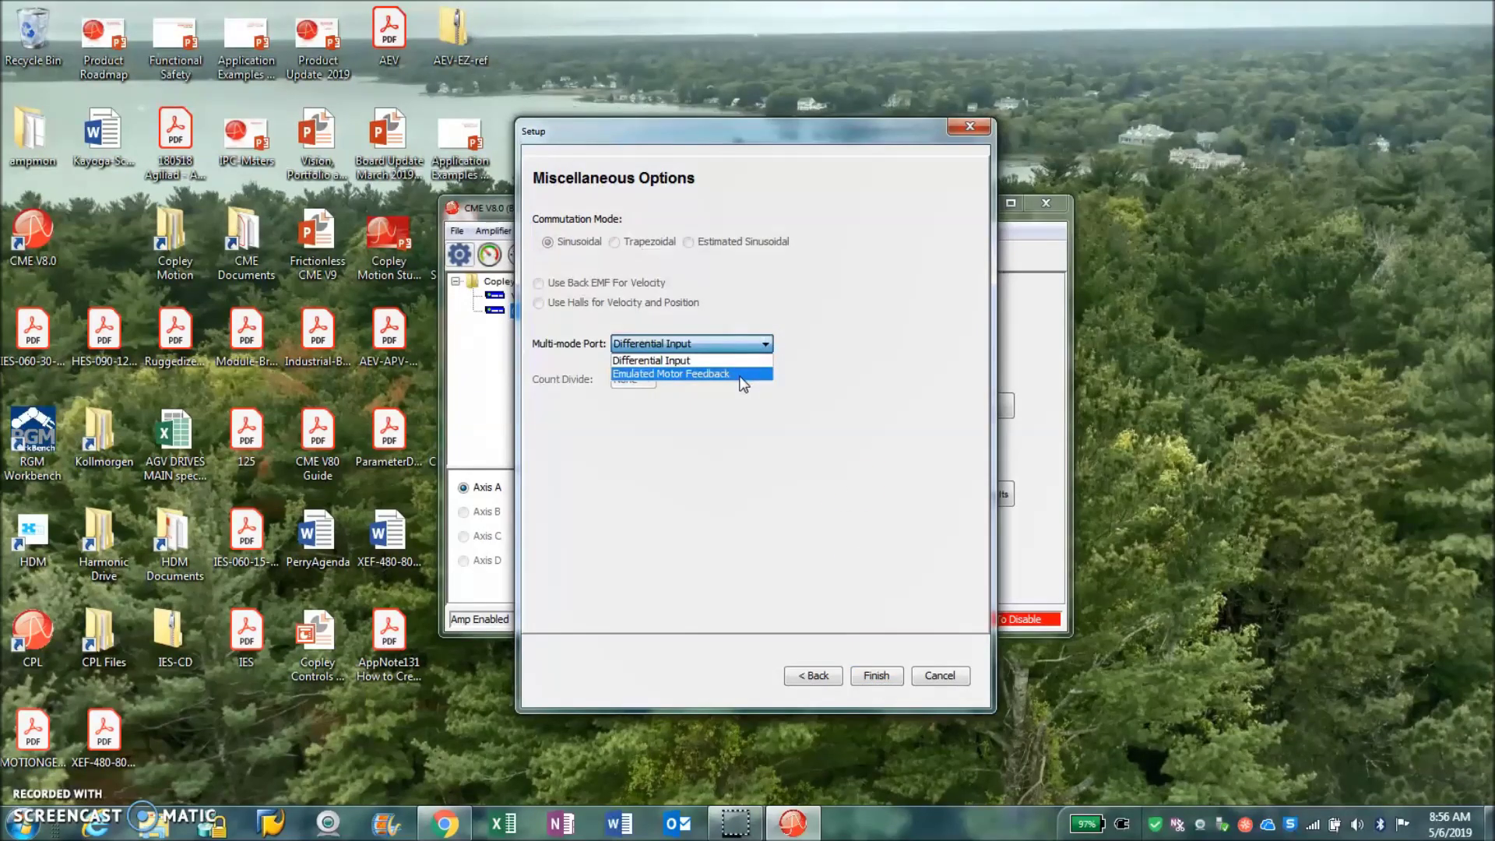
{"action": "left_click", "coordinate": [741, 376]}
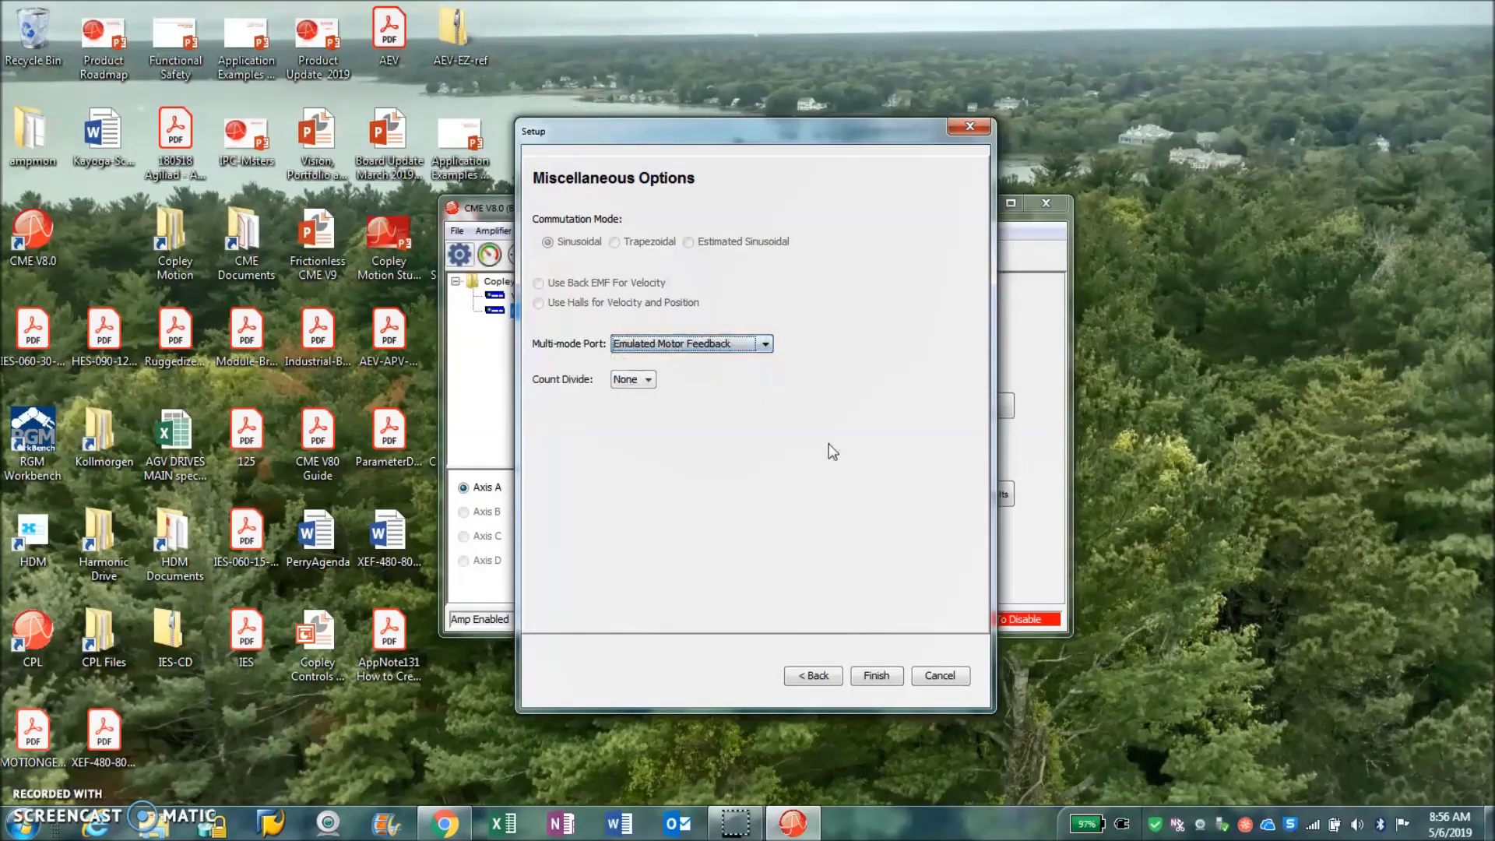
{"action": "left_click", "coordinate": [650, 379]}
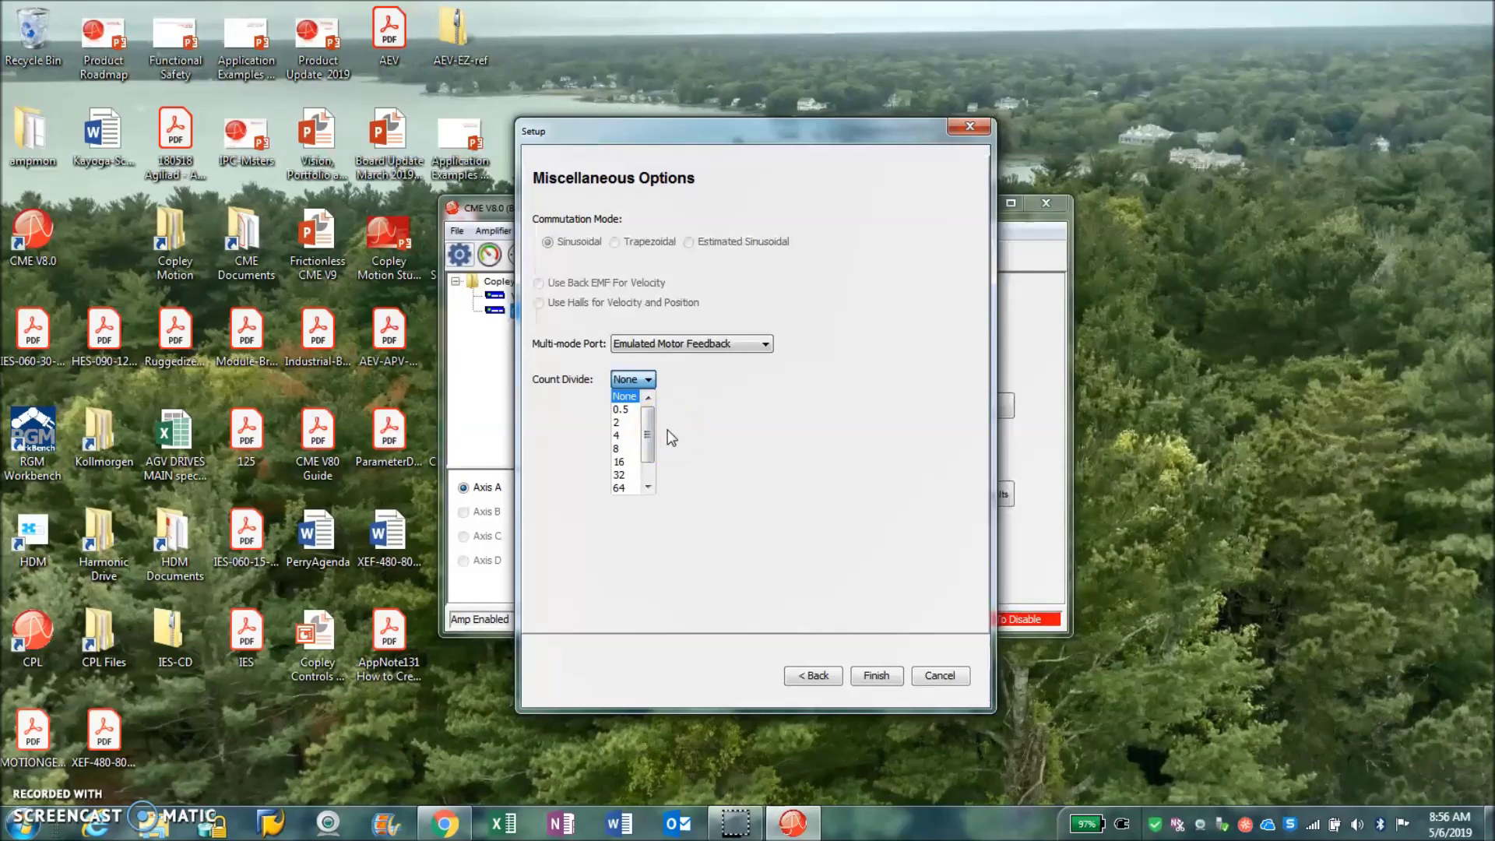
{"action": "left_click", "coordinate": [760, 413]}
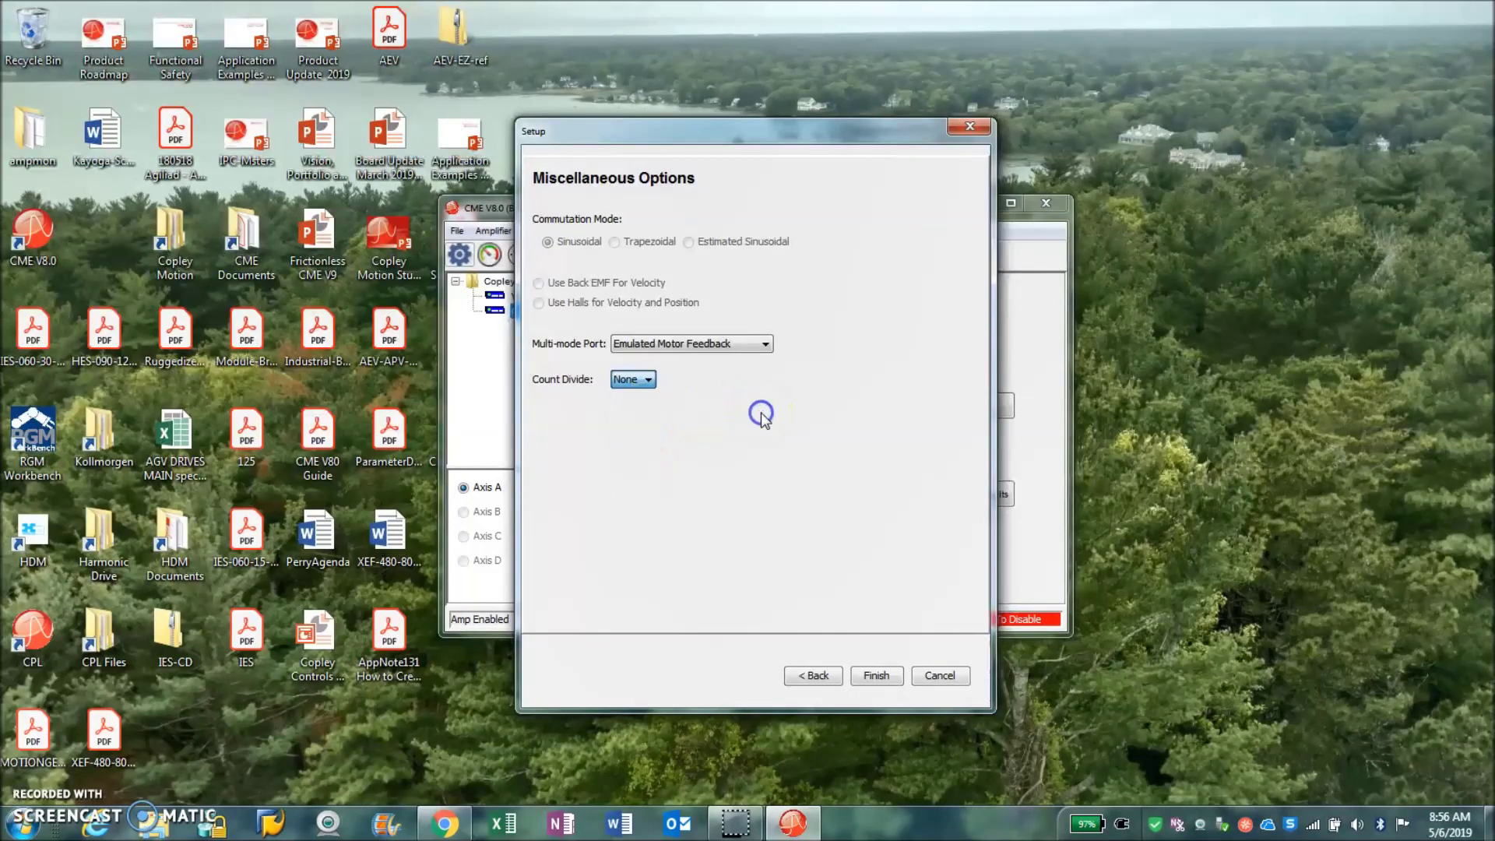
{"action": "left_click", "coordinate": [877, 676]}
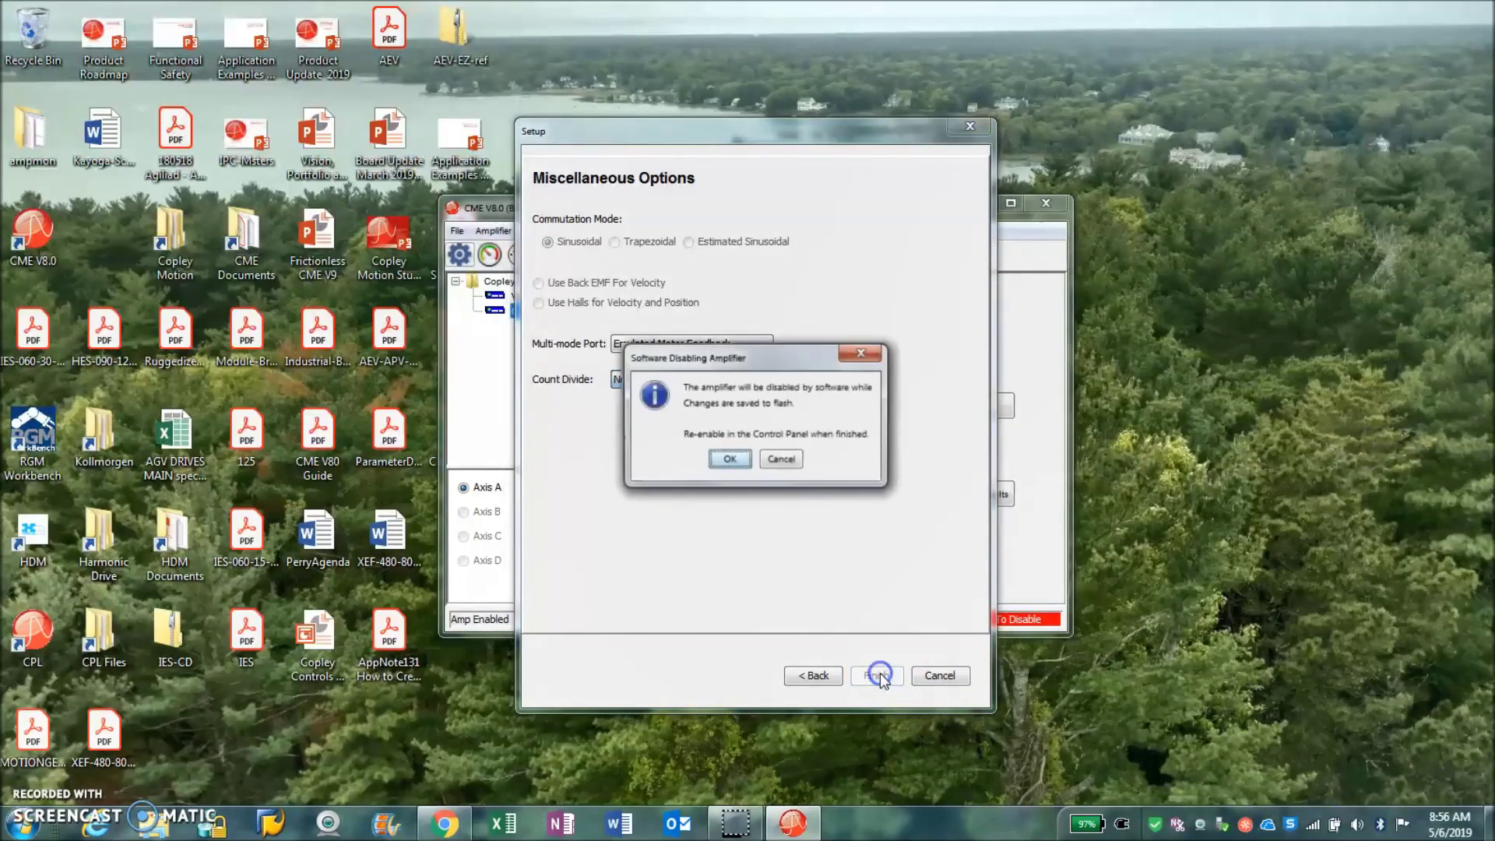
{"action": "left_click", "coordinate": [728, 461]}
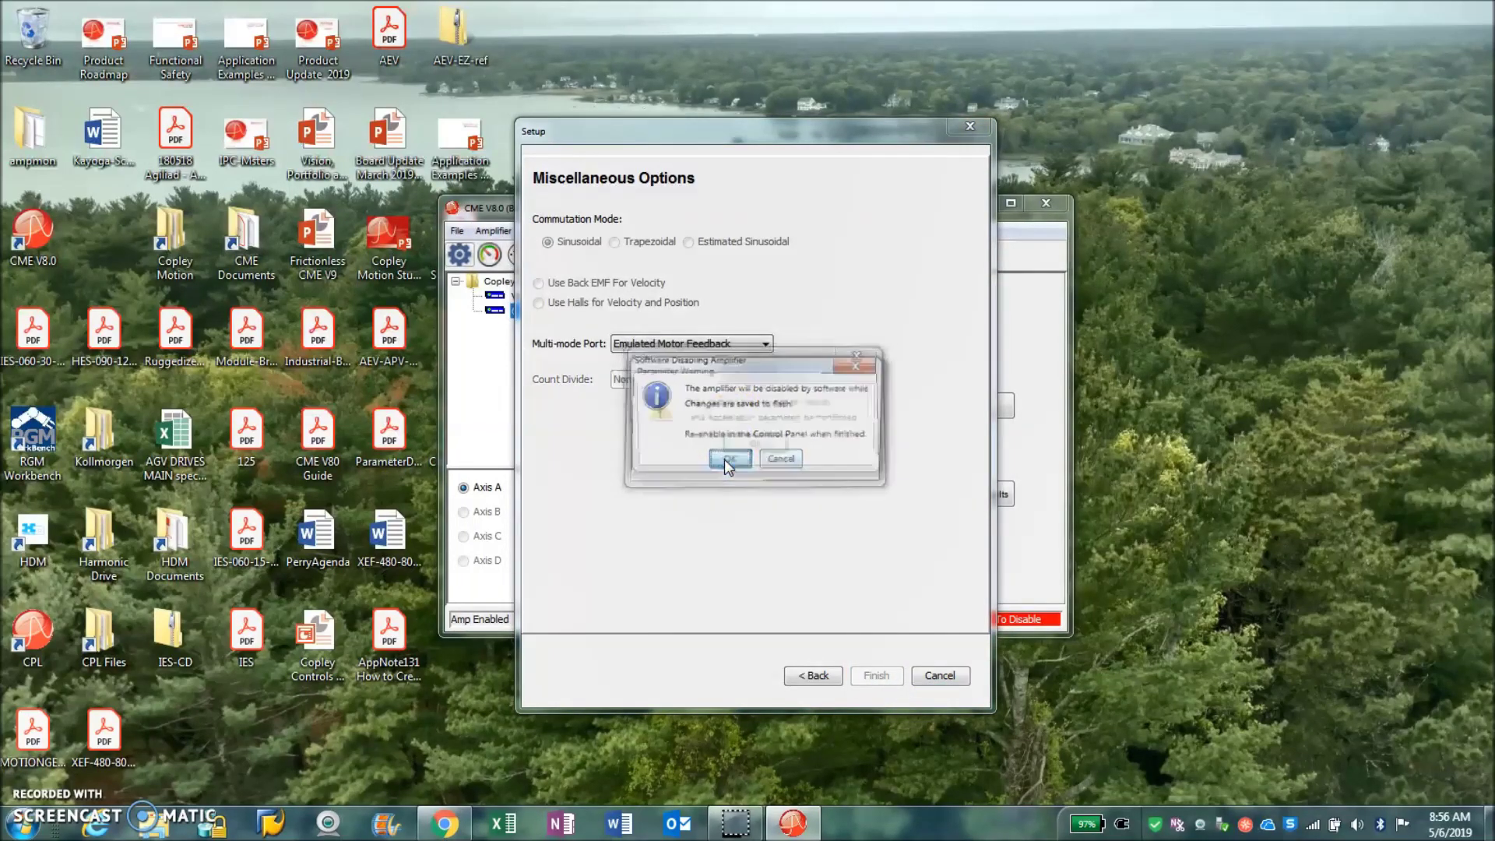
{"action": "left_click", "coordinate": [753, 450]}
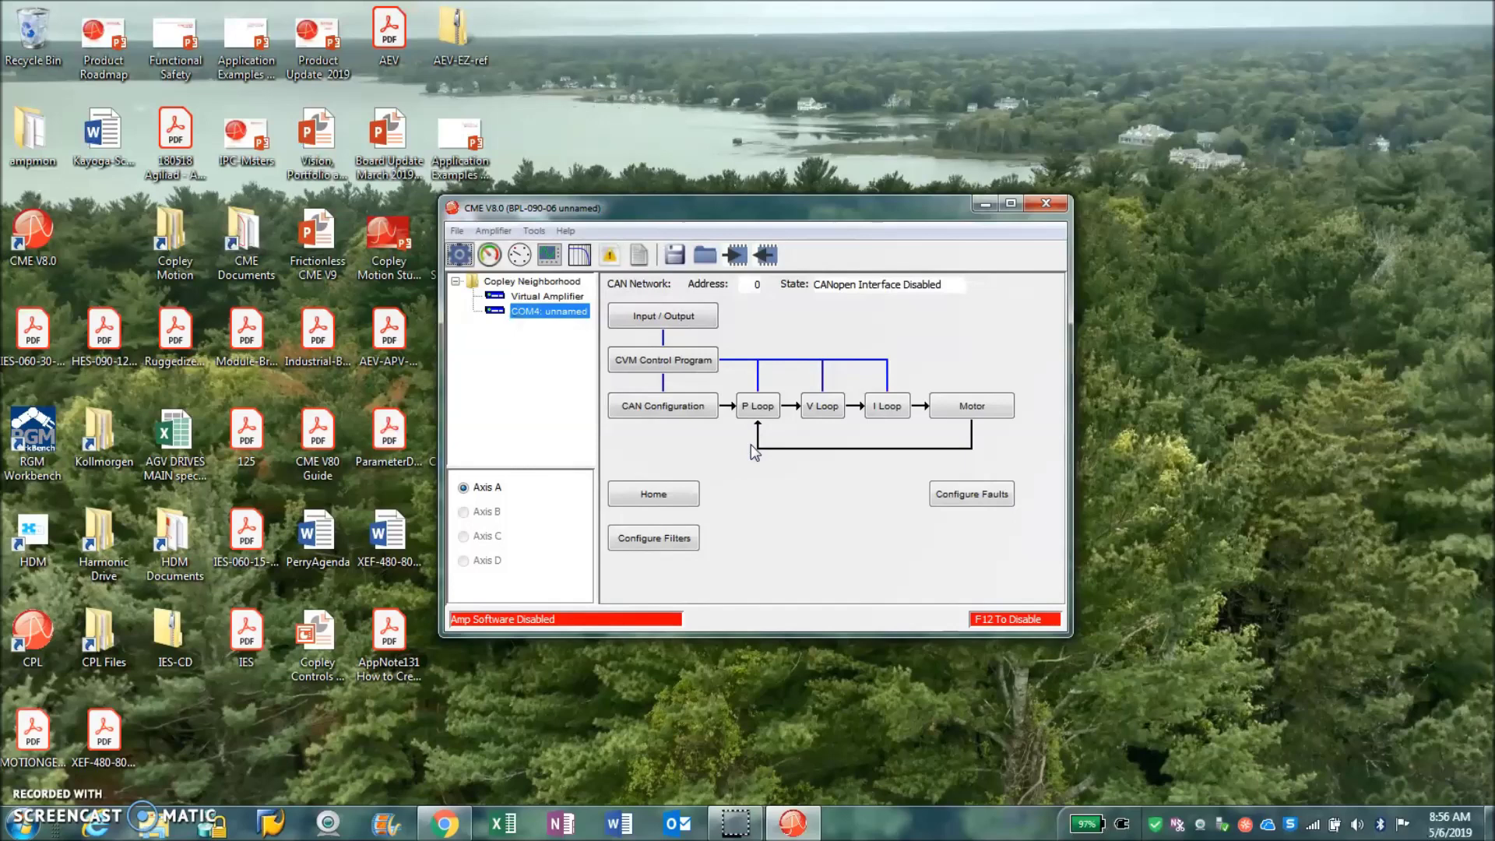
{"action": "left_click", "coordinate": [751, 444]}
{"action": "left_click", "coordinate": [673, 408]}
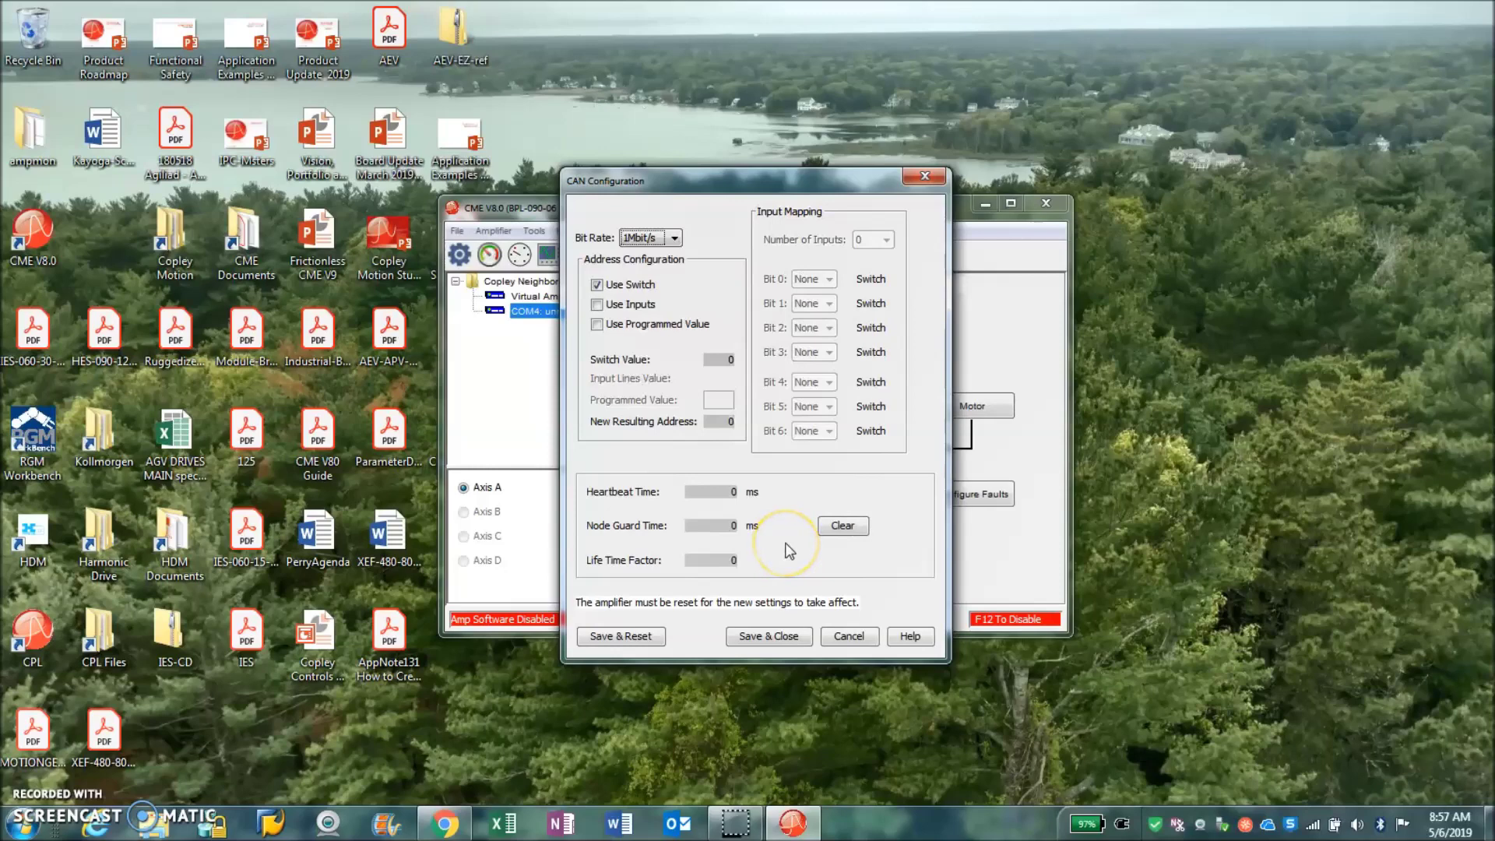
{"action": "left_click", "coordinate": [843, 525]}
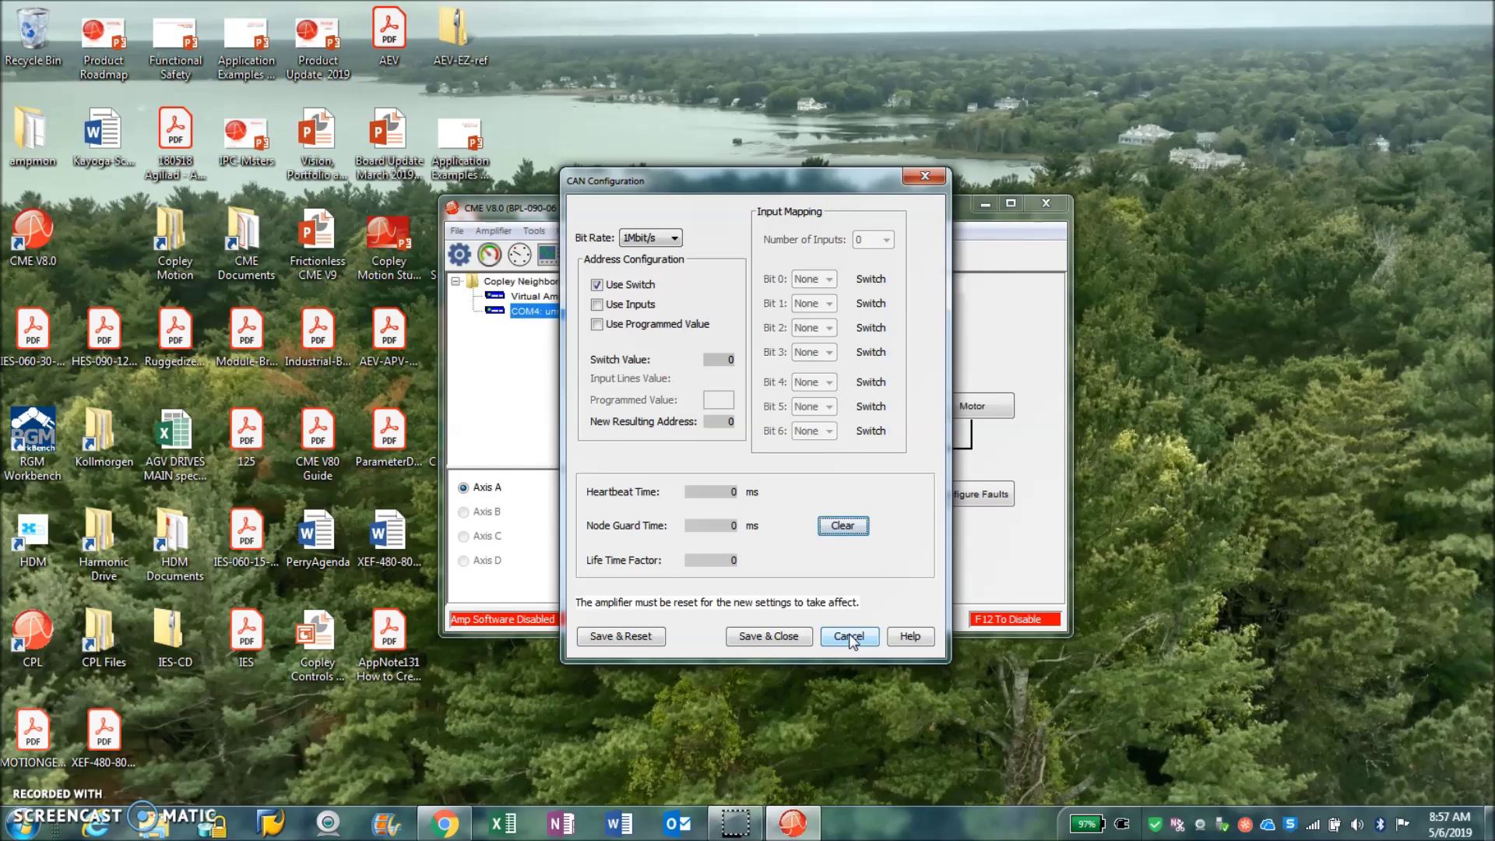
{"action": "left_click", "coordinate": [849, 636]}
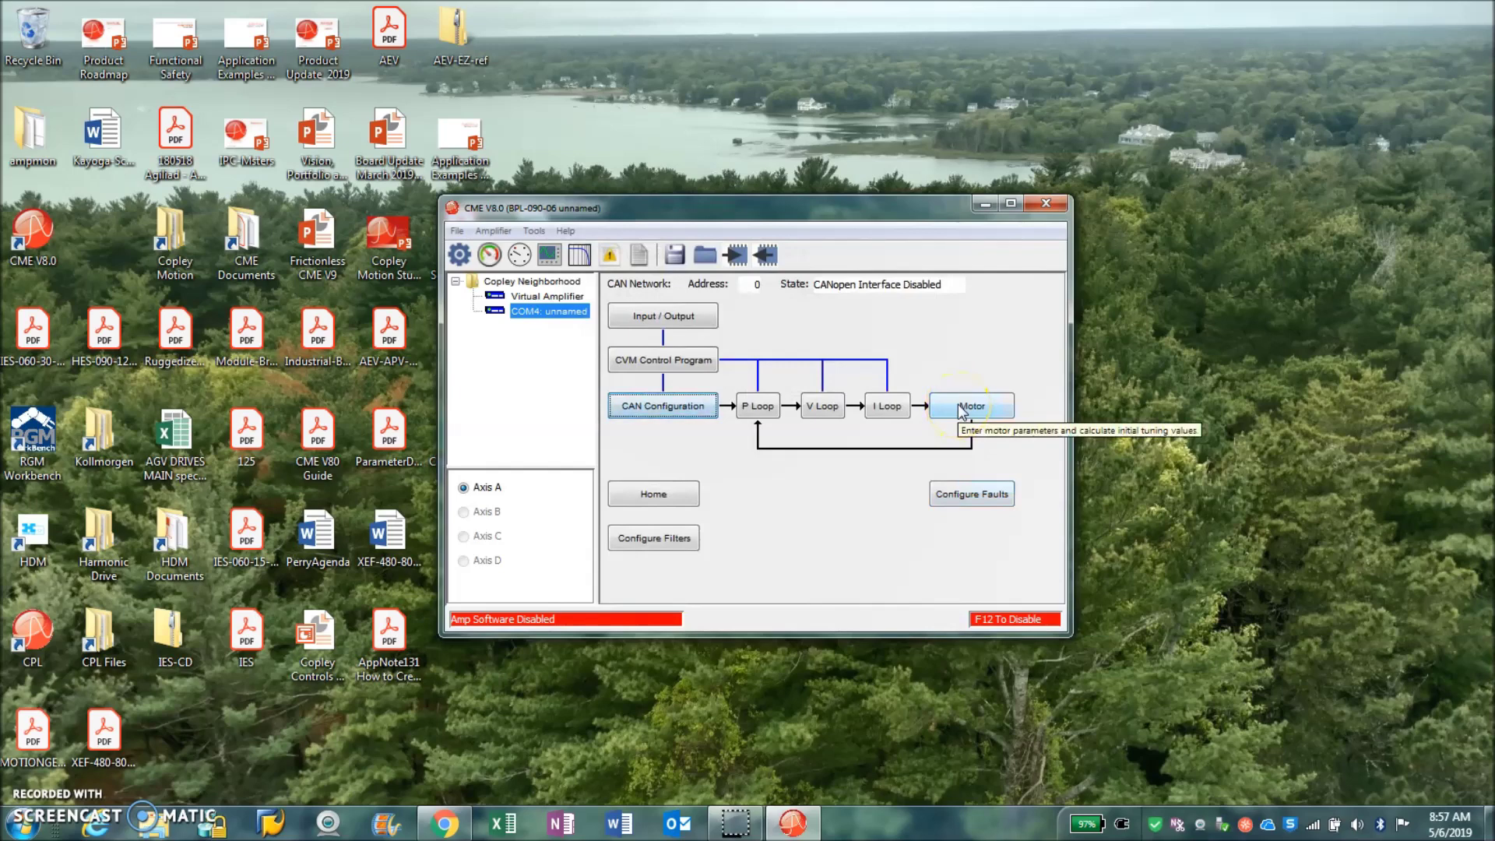
Step: Open Motor data, switch to specification data, then view and cancel the Feedback settings
{"action": "left_click", "coordinate": [958, 404]}
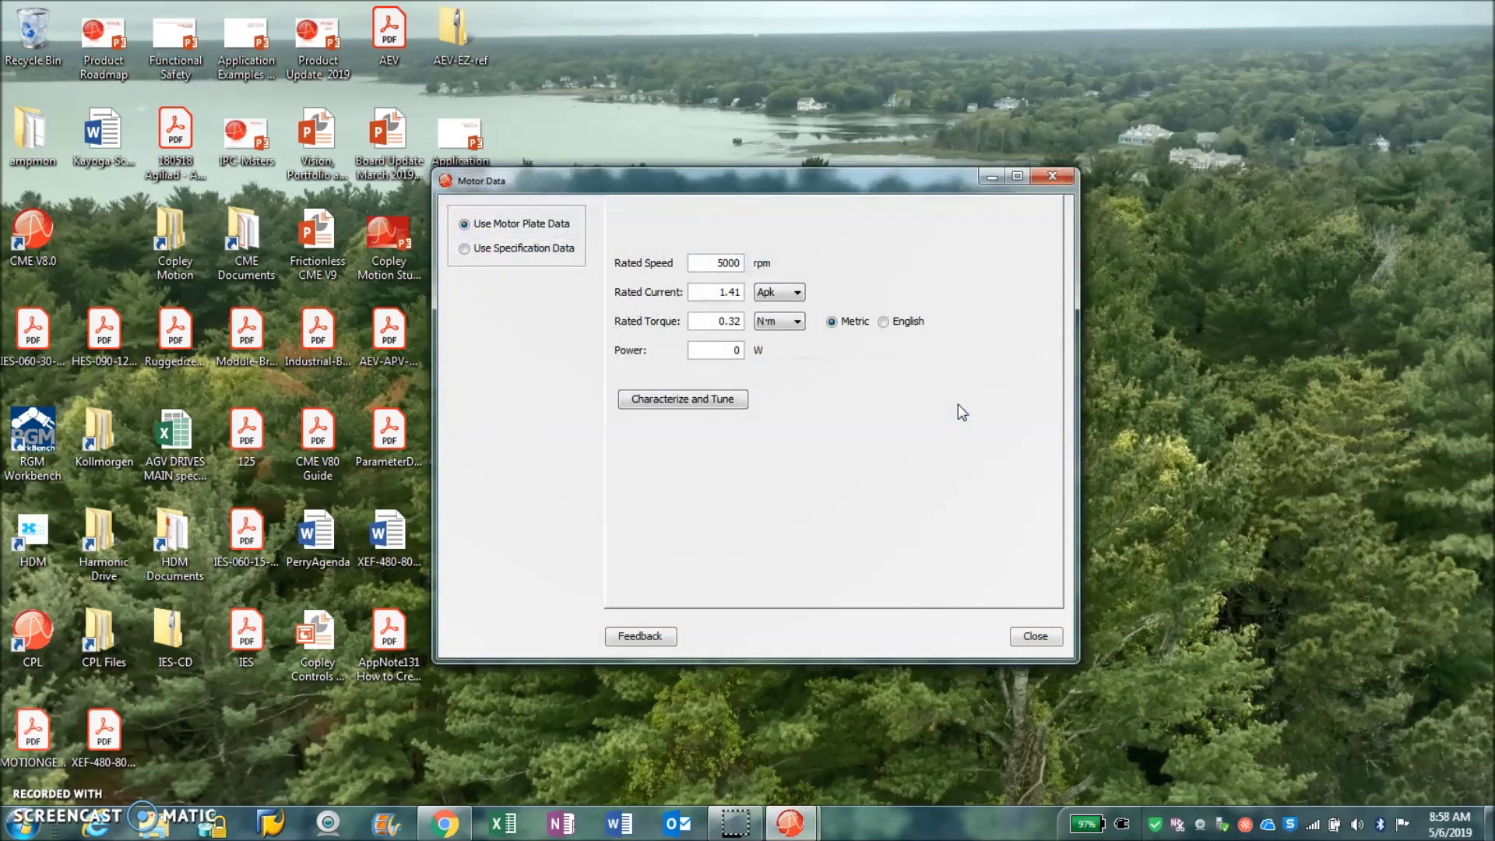
{"action": "left_click", "coordinate": [729, 399]}
{"action": "left_click", "coordinate": [503, 351]}
{"action": "left_click", "coordinate": [511, 247]}
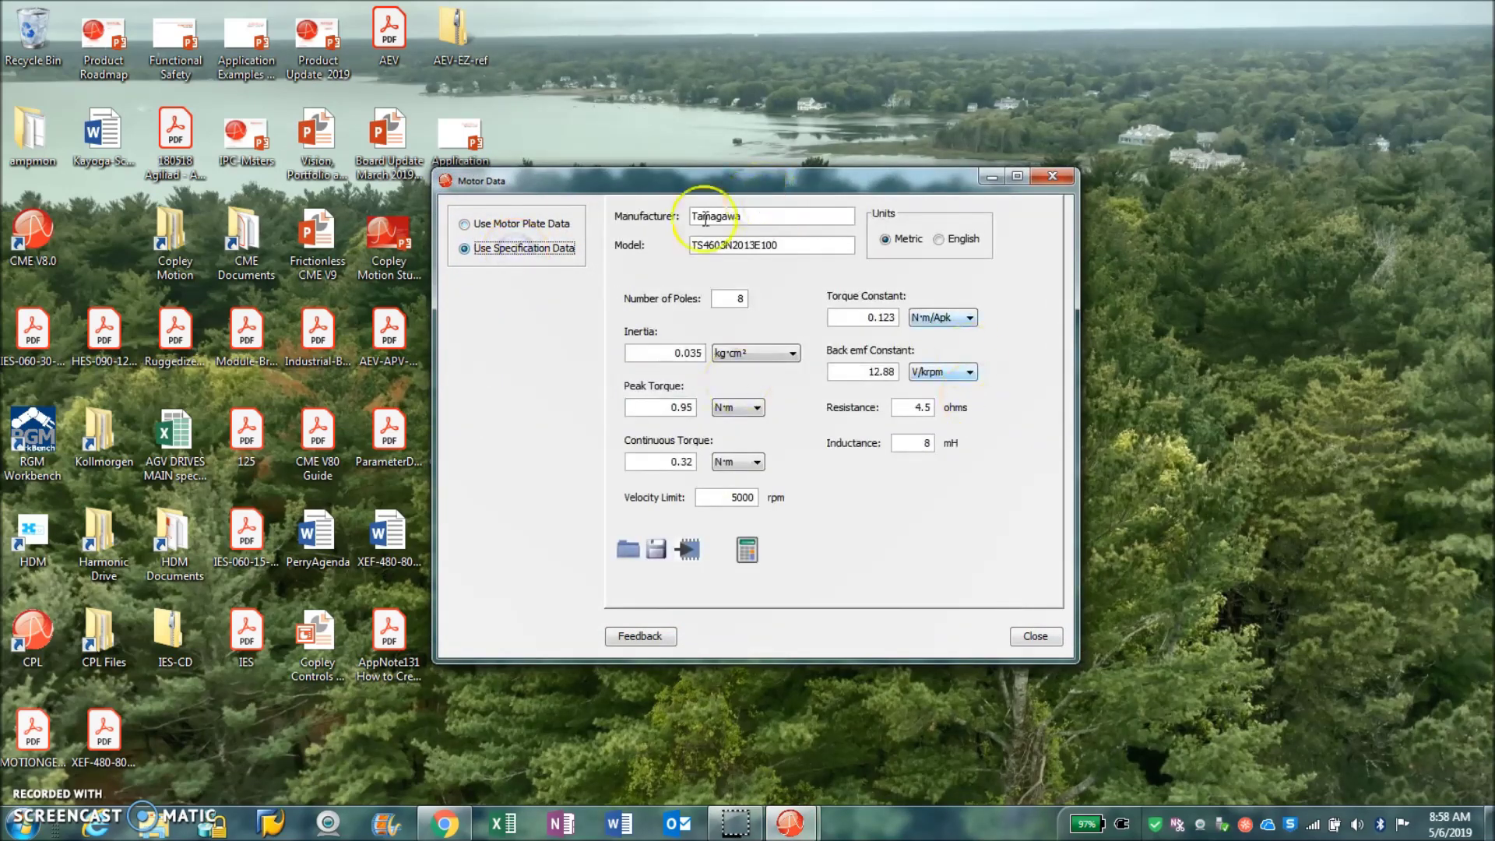
{"action": "left_click", "coordinate": [672, 396]}
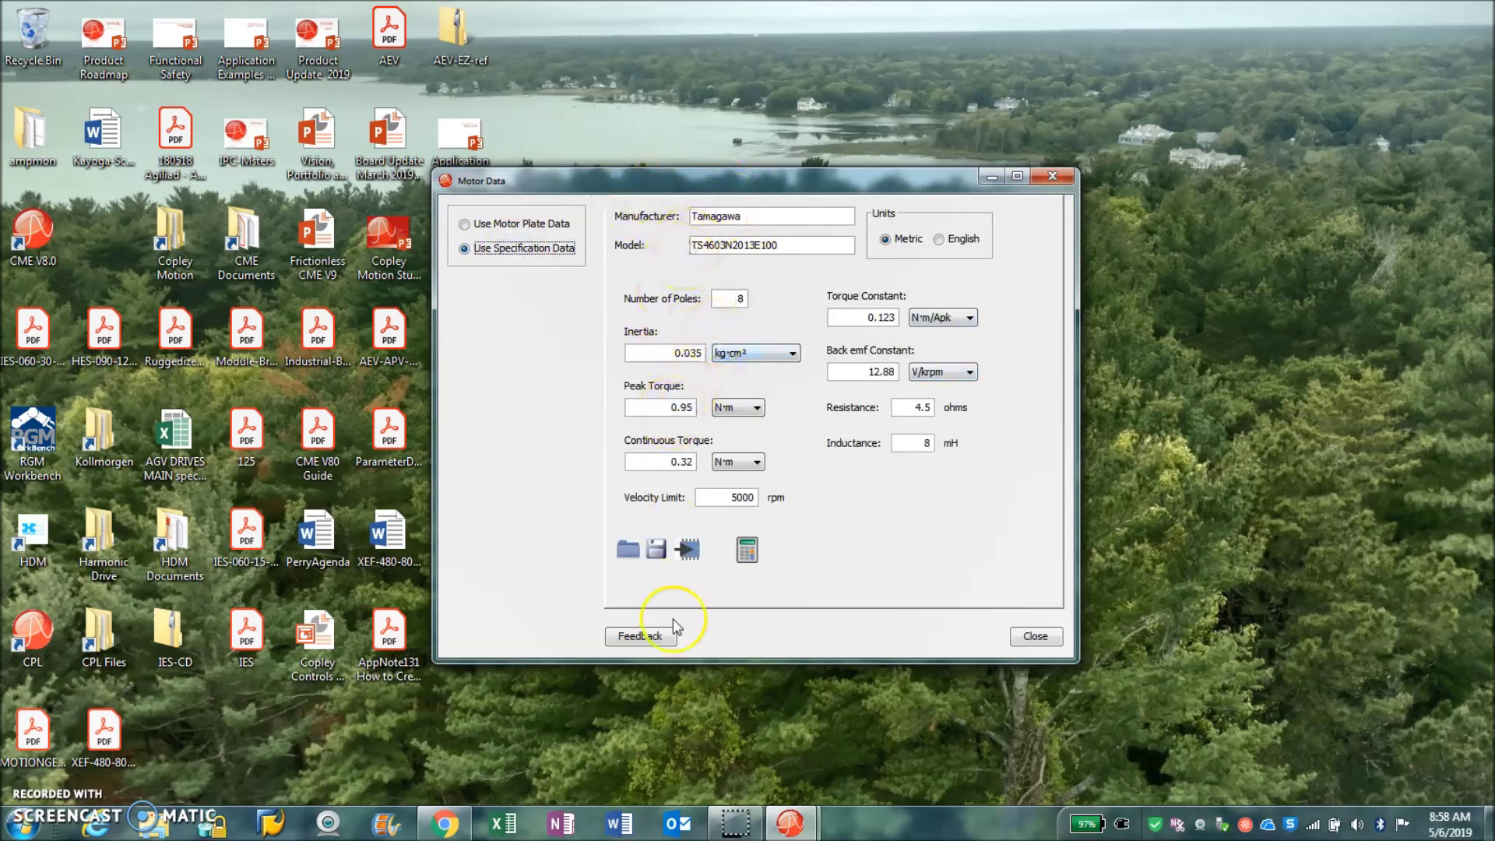
{"action": "left_click", "coordinate": [635, 635]}
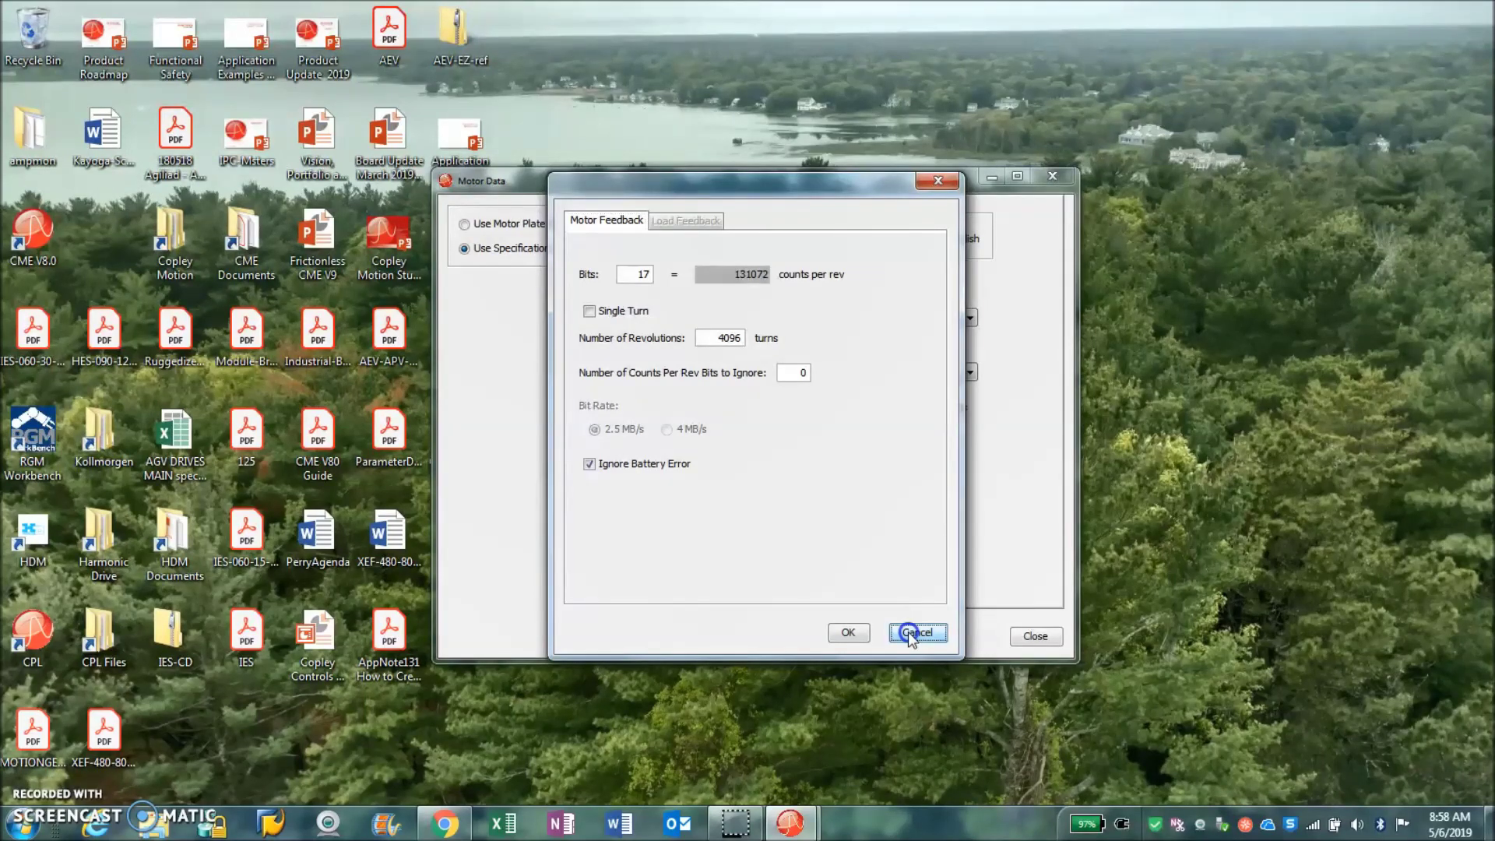
{"action": "left_click", "coordinate": [908, 633]}
Step: Return to motor plate data and switch Rated Current units to Arms and back to Apk
{"action": "left_click", "coordinate": [467, 225]}
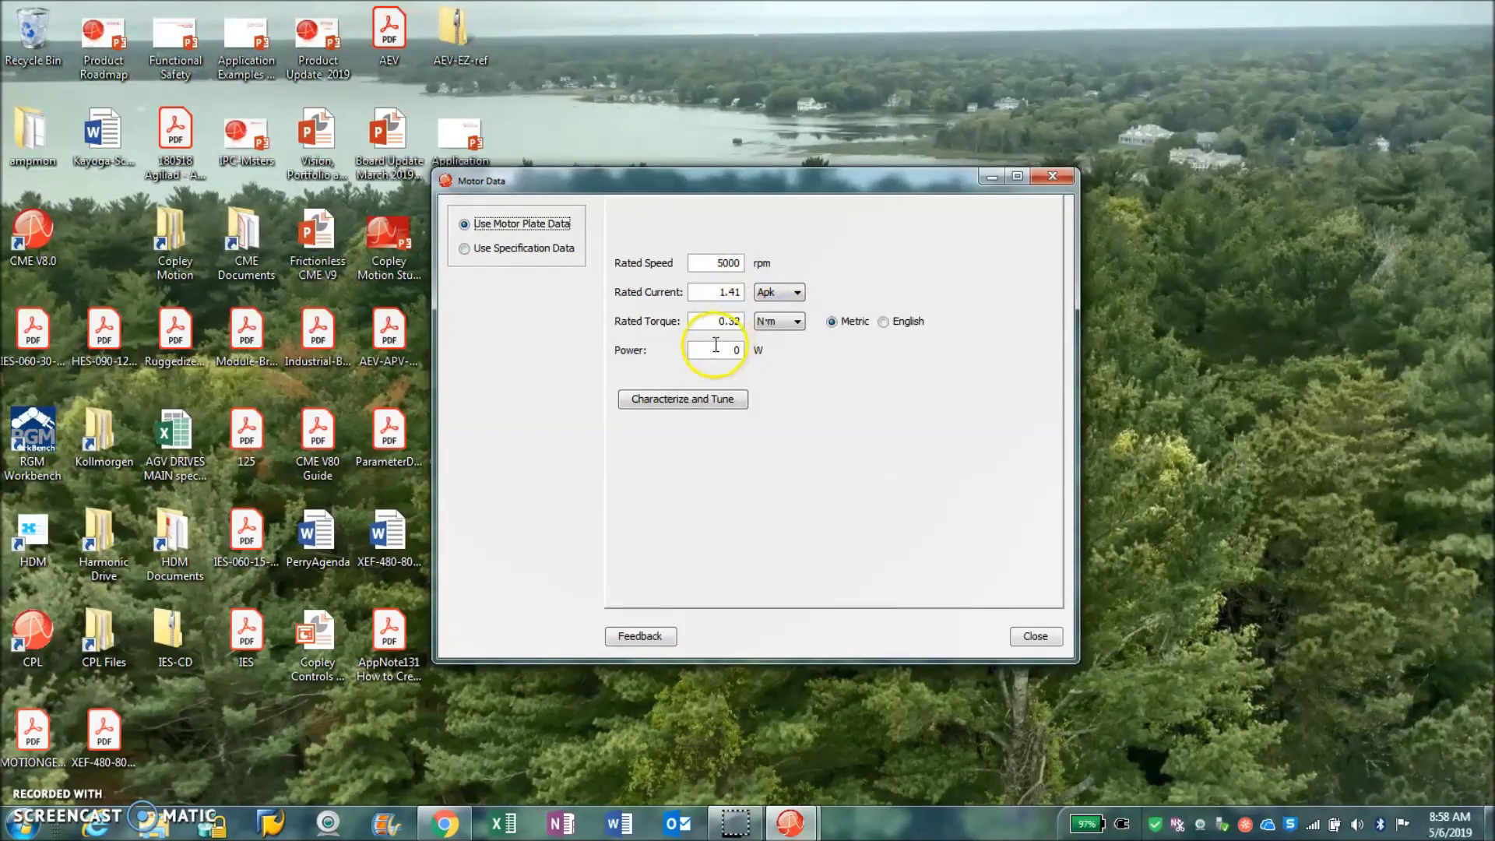
{"action": "left_click", "coordinate": [779, 292]}
{"action": "left_click", "coordinate": [771, 322]}
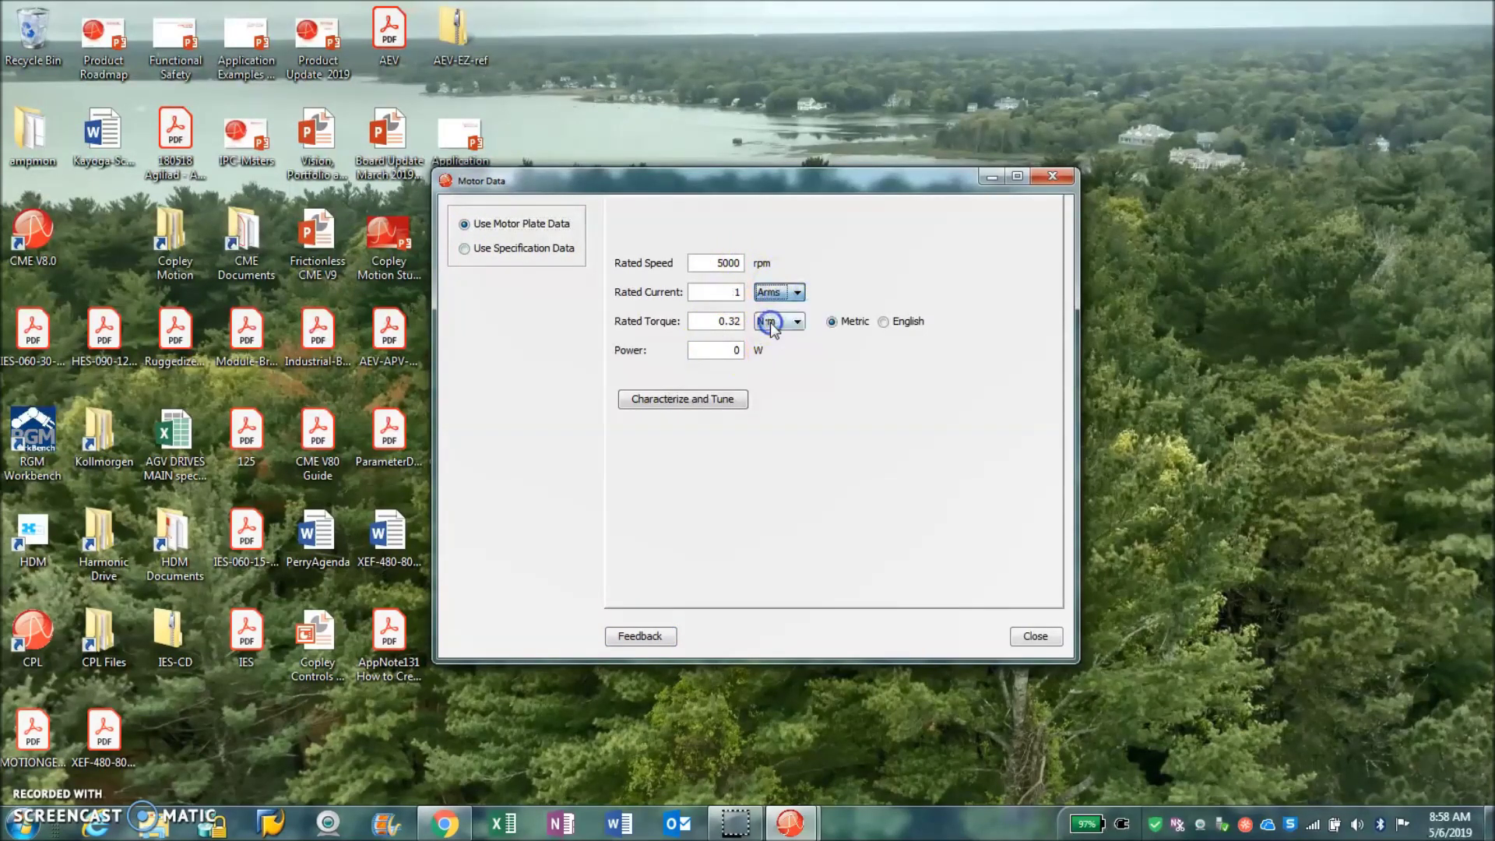
{"action": "left_click", "coordinate": [786, 293]}
{"action": "left_click", "coordinate": [781, 310]}
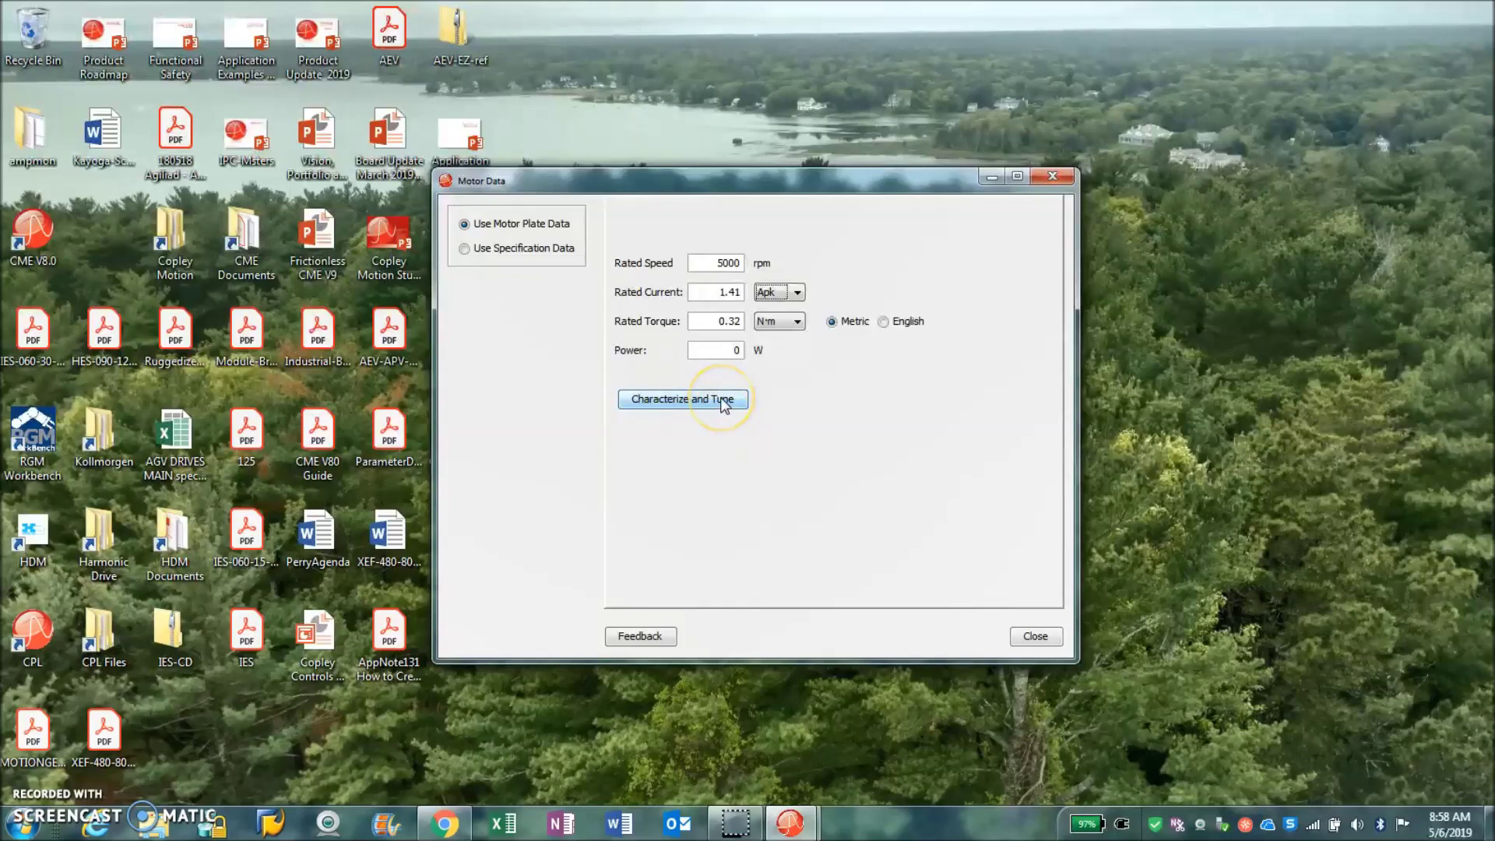
{"action": "left_click", "coordinate": [516, 247]}
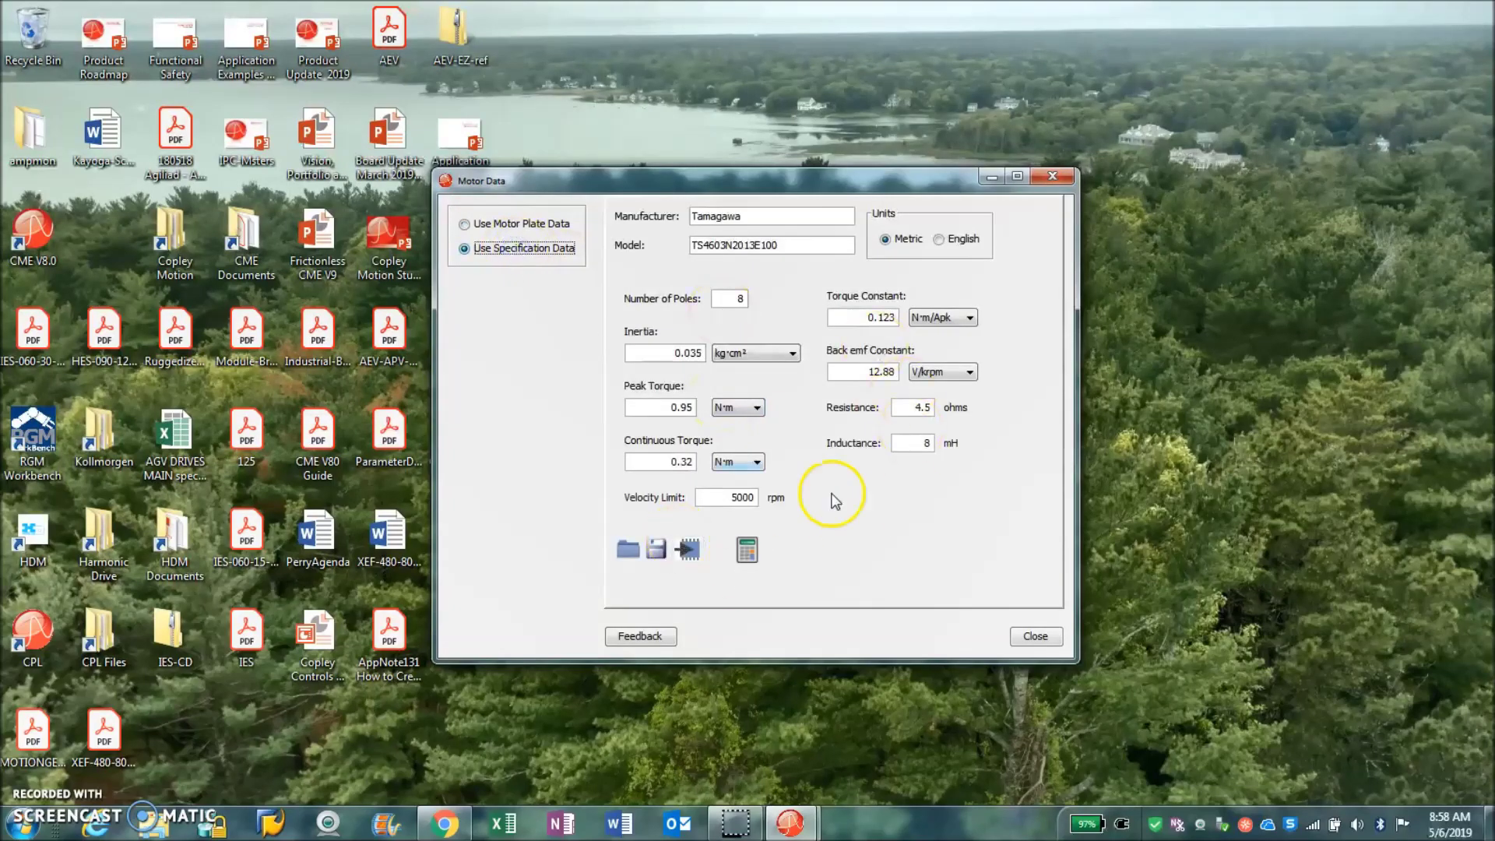
{"action": "left_click", "coordinate": [502, 226]}
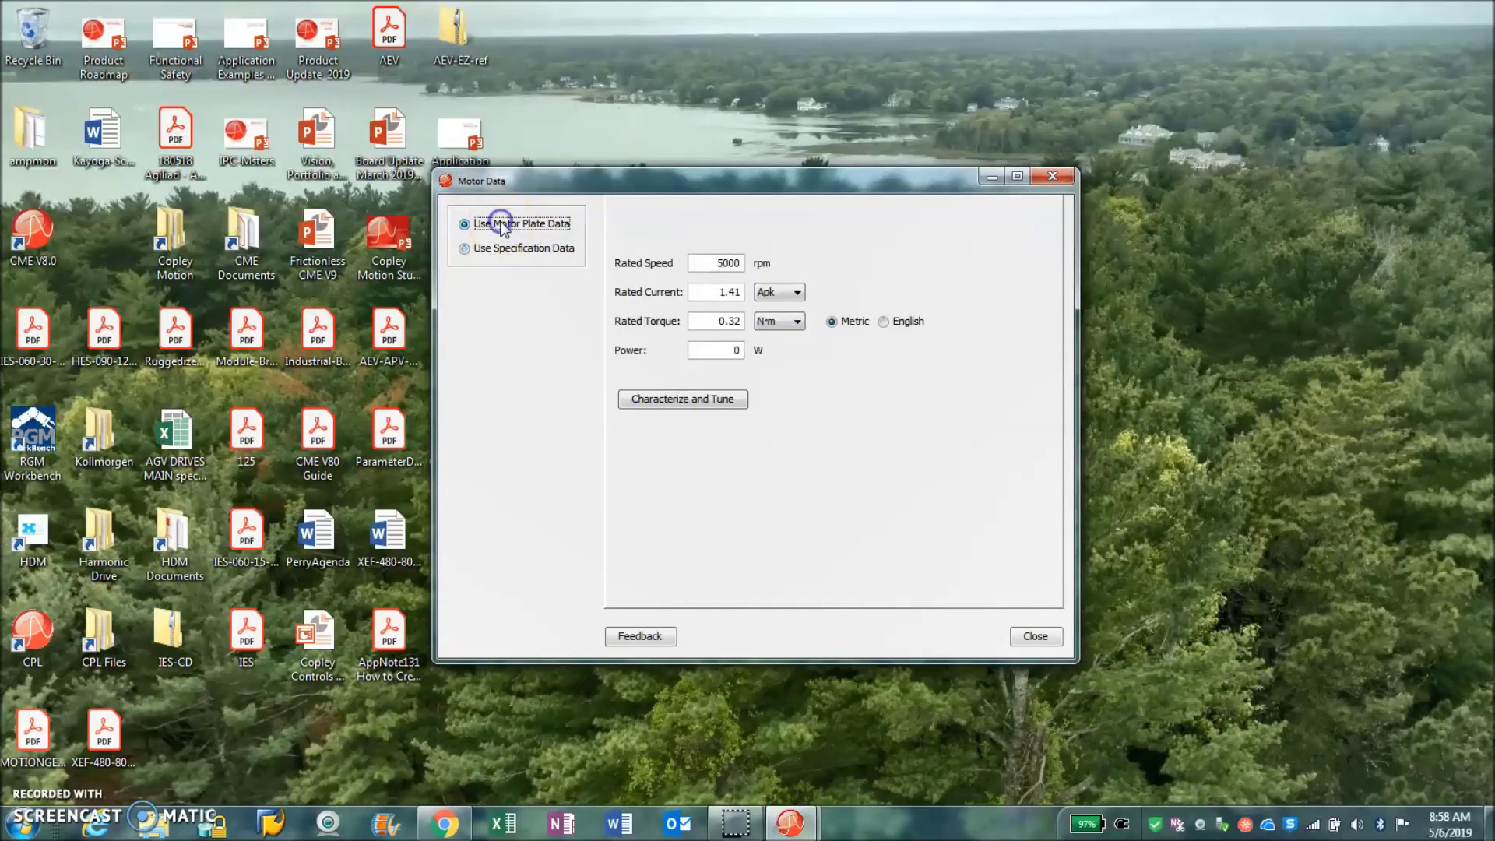
{"action": "left_click", "coordinate": [701, 398]}
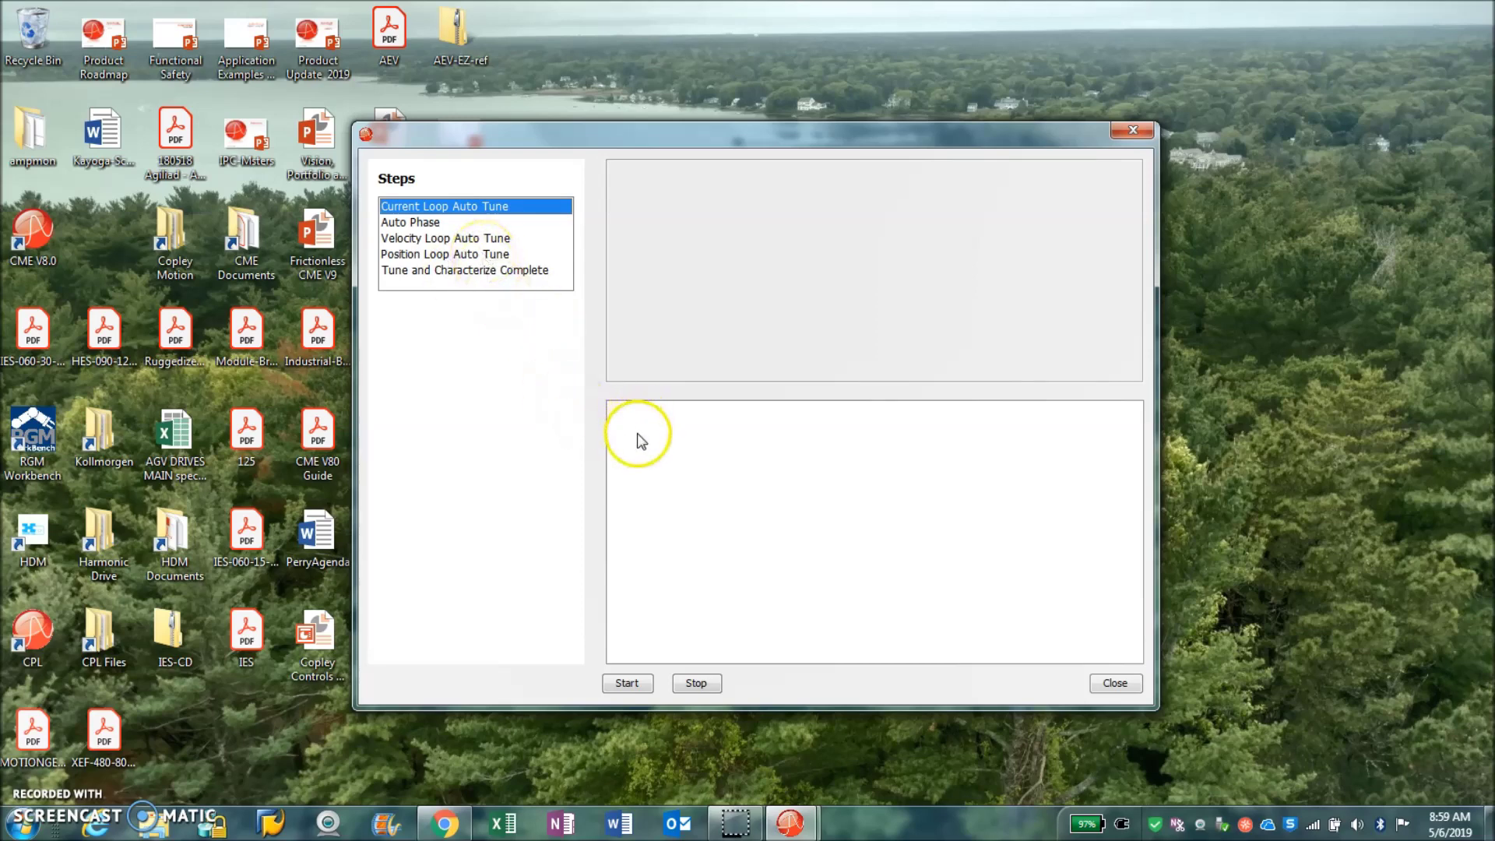
Step: Start then stop the current-loop auto tune, and close the tuning and Motor Data windows
{"action": "left_click", "coordinate": [631, 685]}
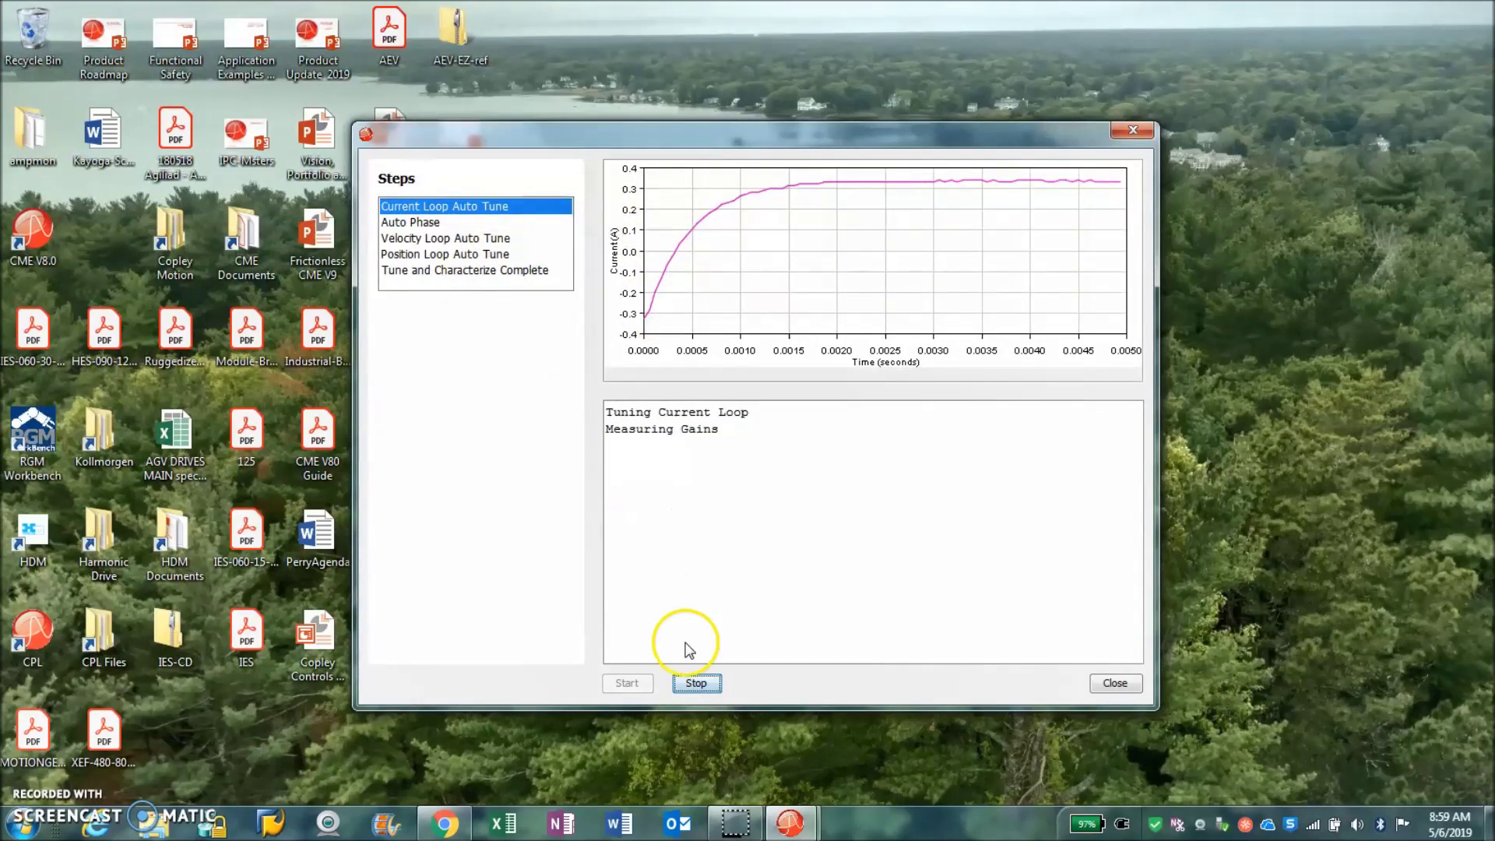
{"action": "left_click", "coordinate": [697, 684]}
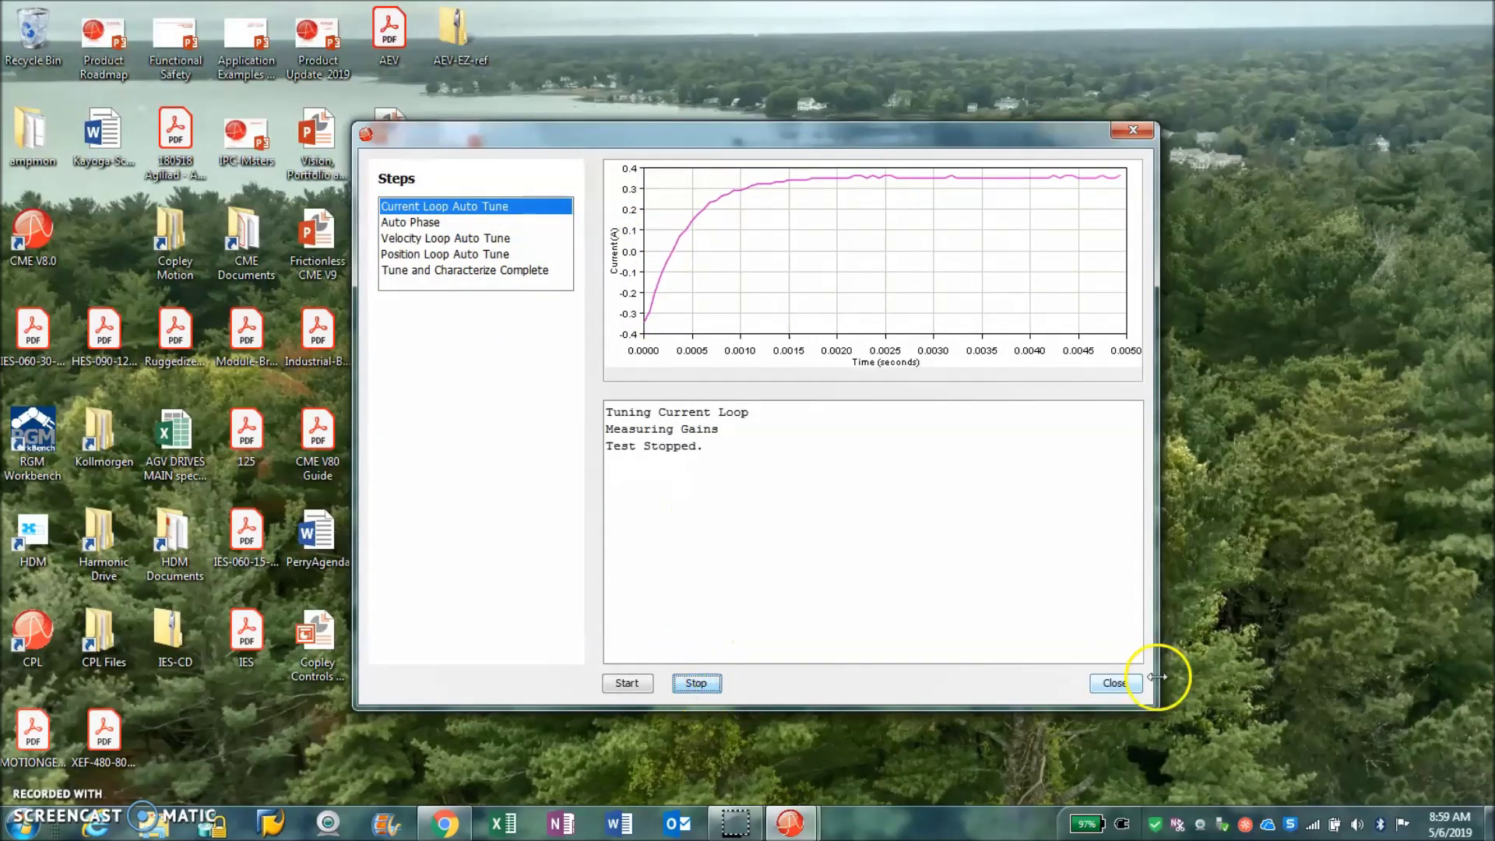
{"action": "left_click", "coordinate": [1116, 683]}
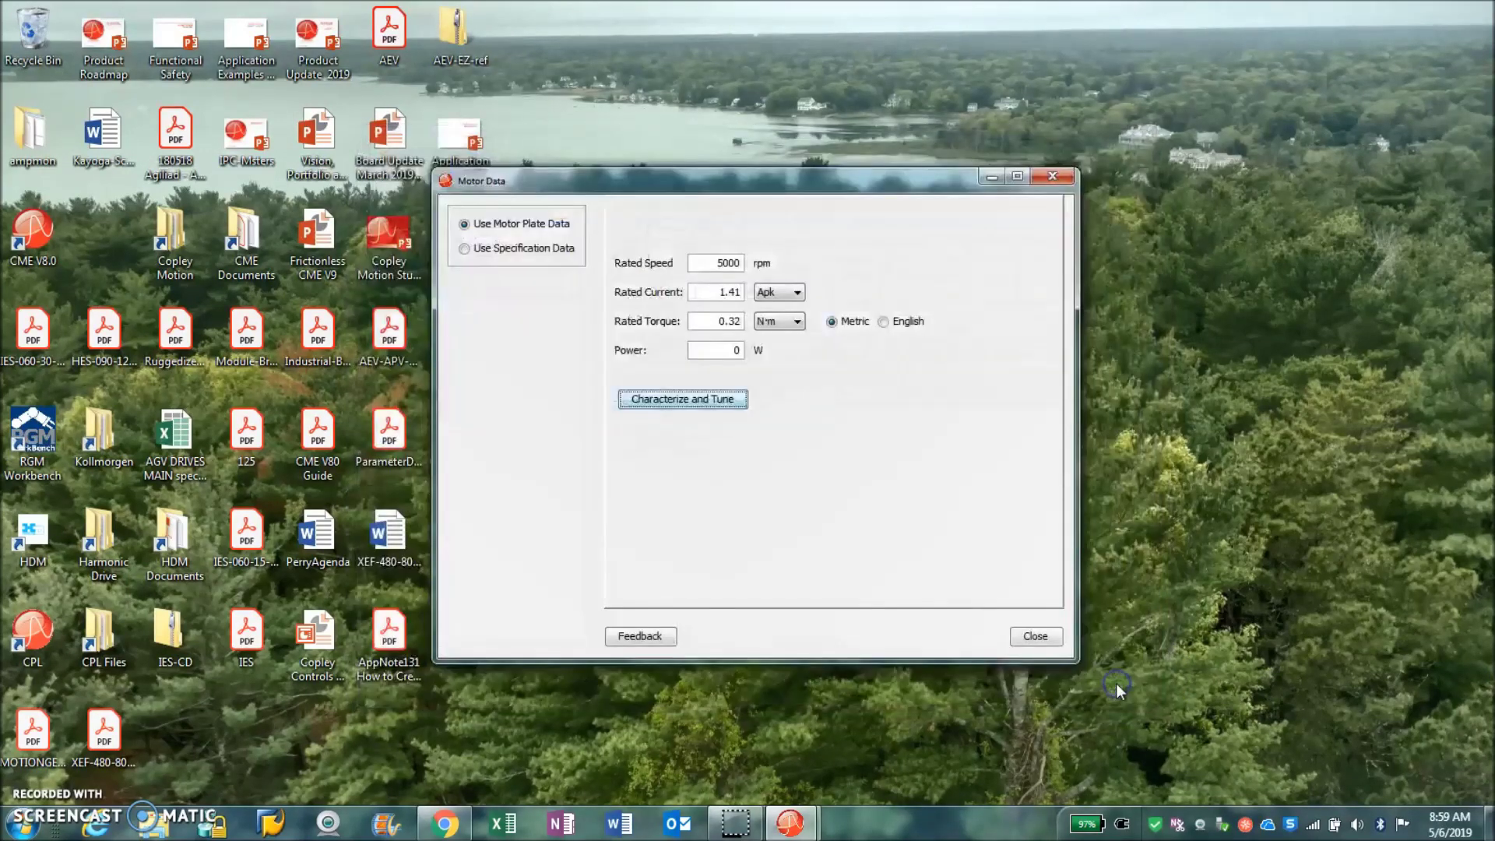
{"action": "left_click", "coordinate": [502, 248]}
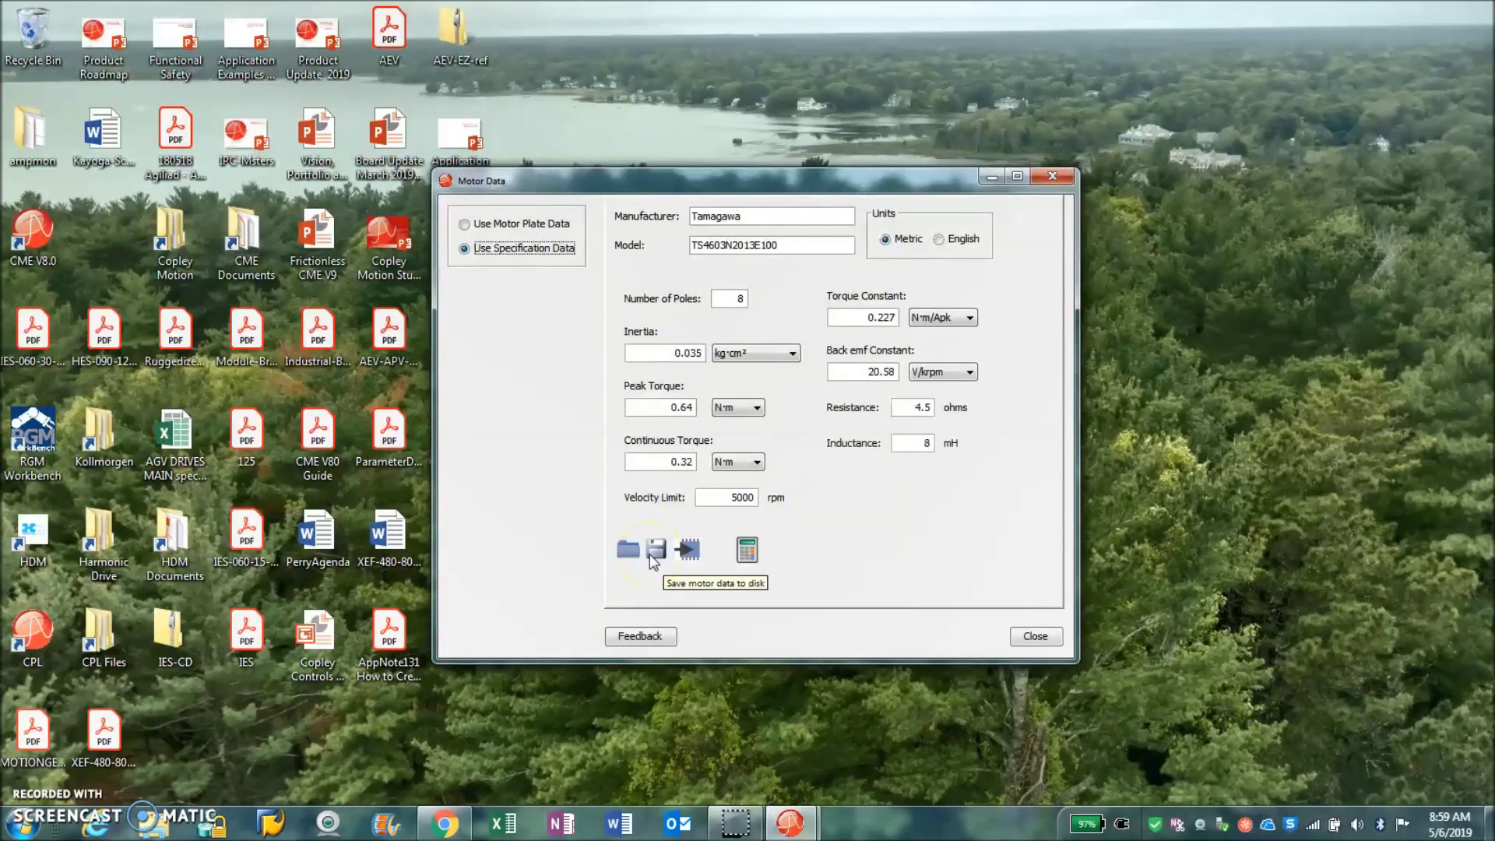
{"action": "left_click", "coordinate": [1059, 179]}
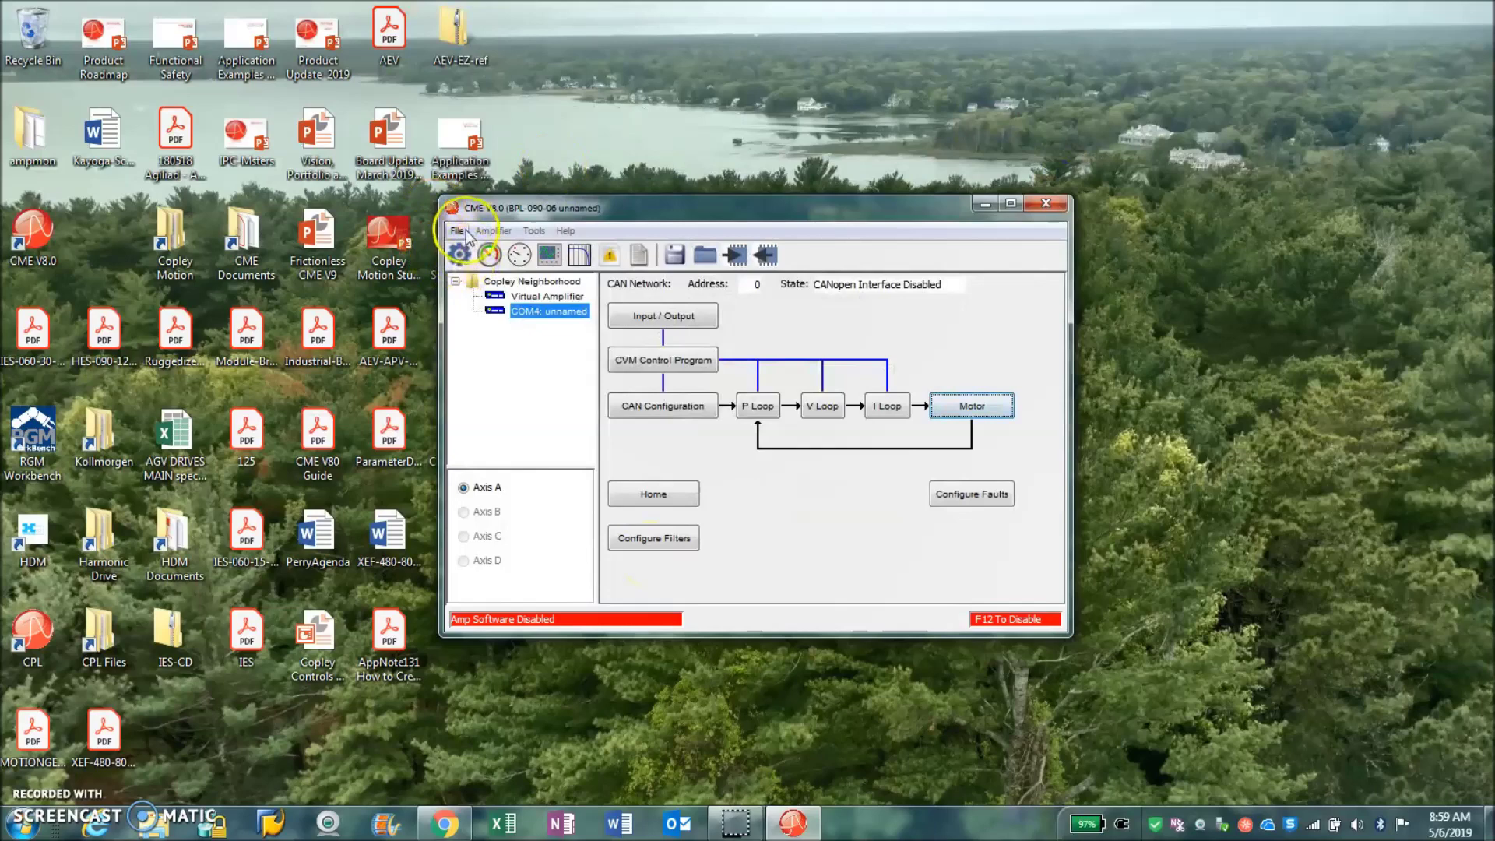
Step: Start creating a new virtual amplifier, declining to save data or enable CAN control
{"action": "left_click", "coordinate": [538, 297]}
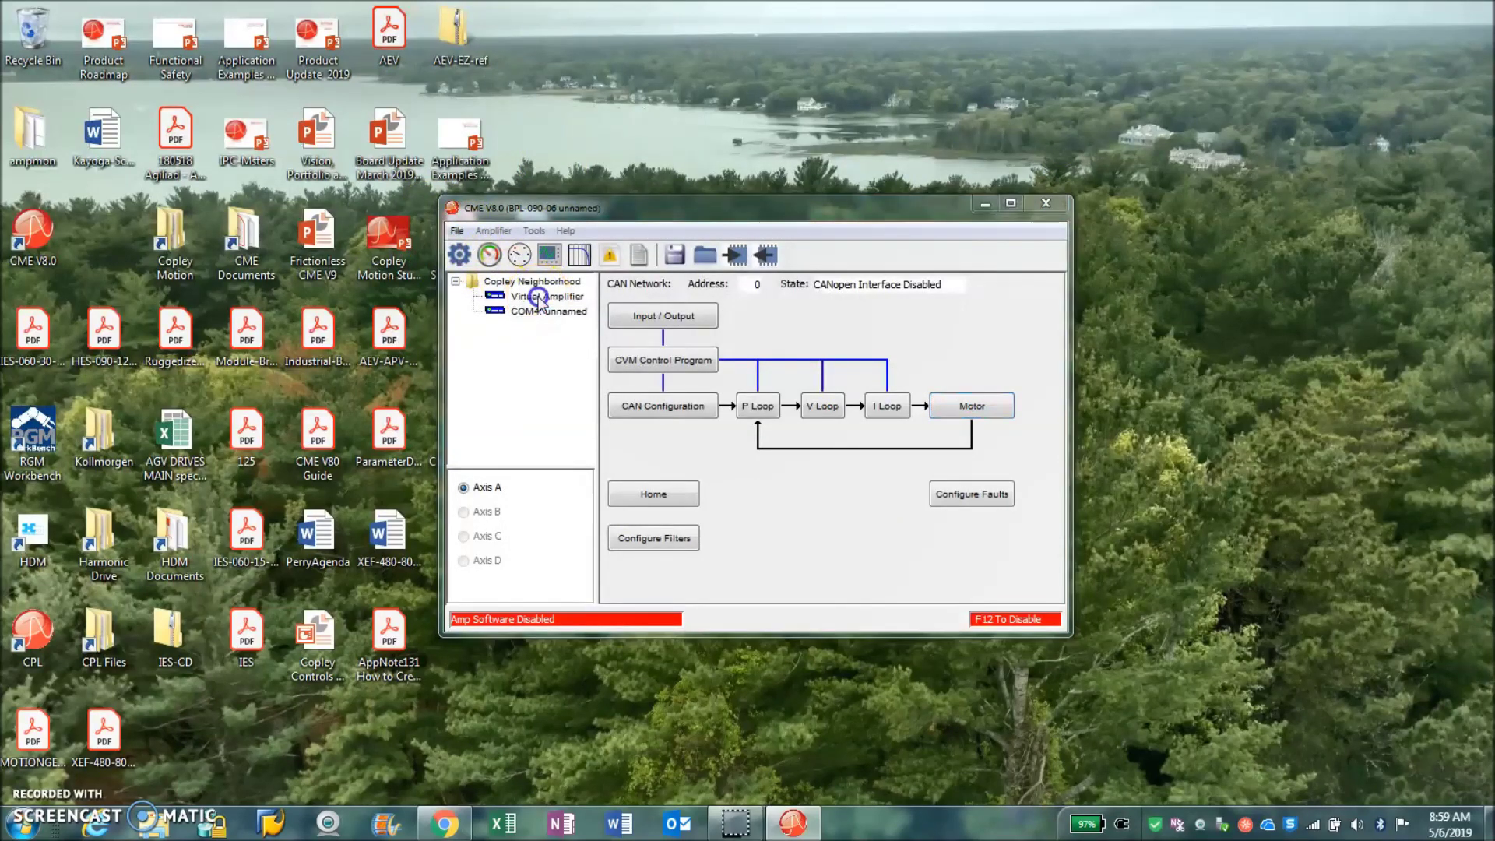
{"action": "left_click", "coordinate": [760, 446]}
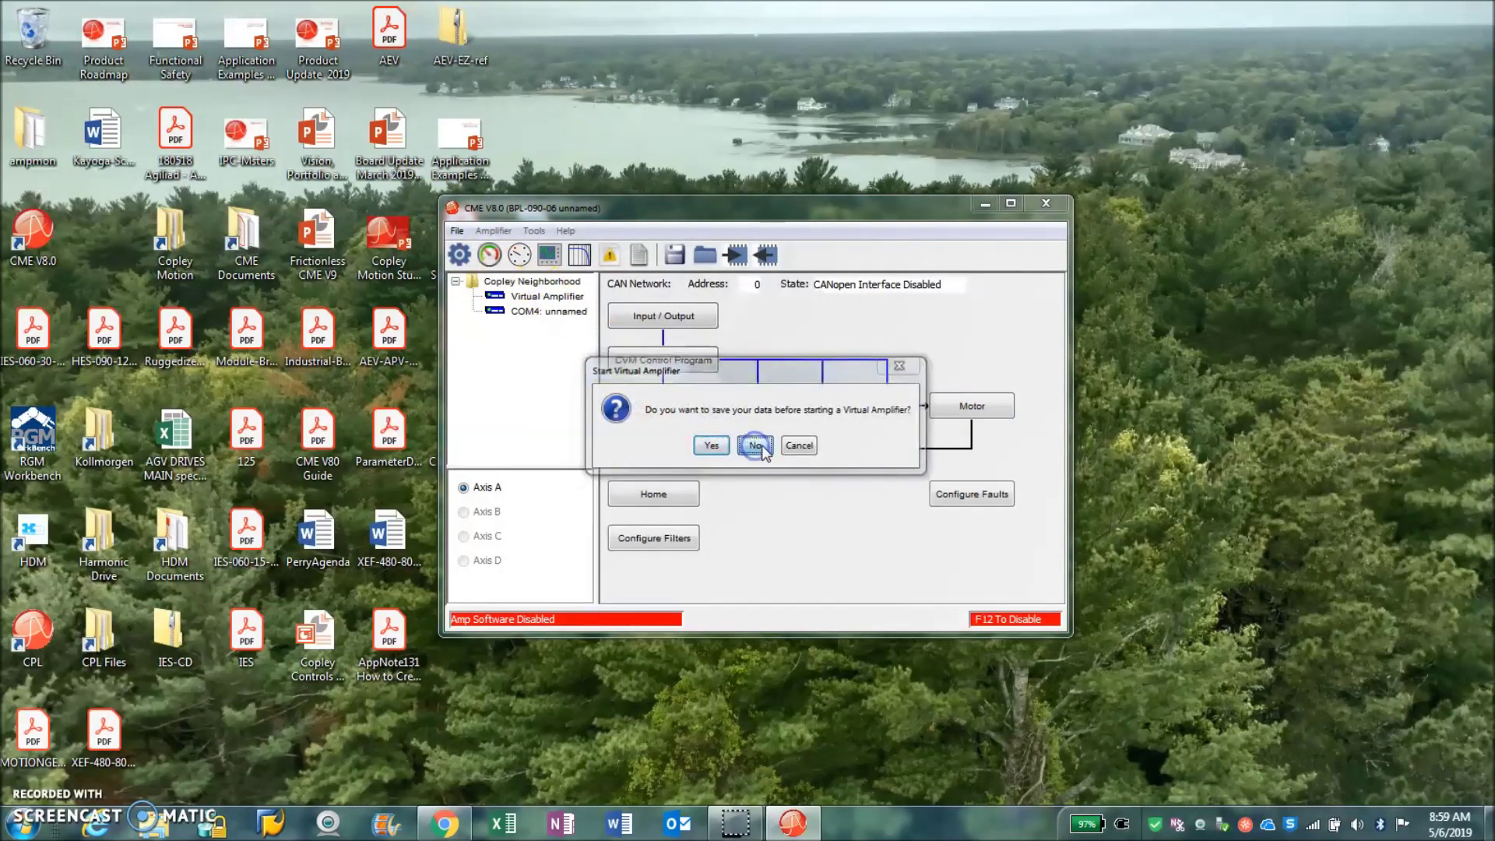
{"action": "left_click", "coordinate": [767, 451]}
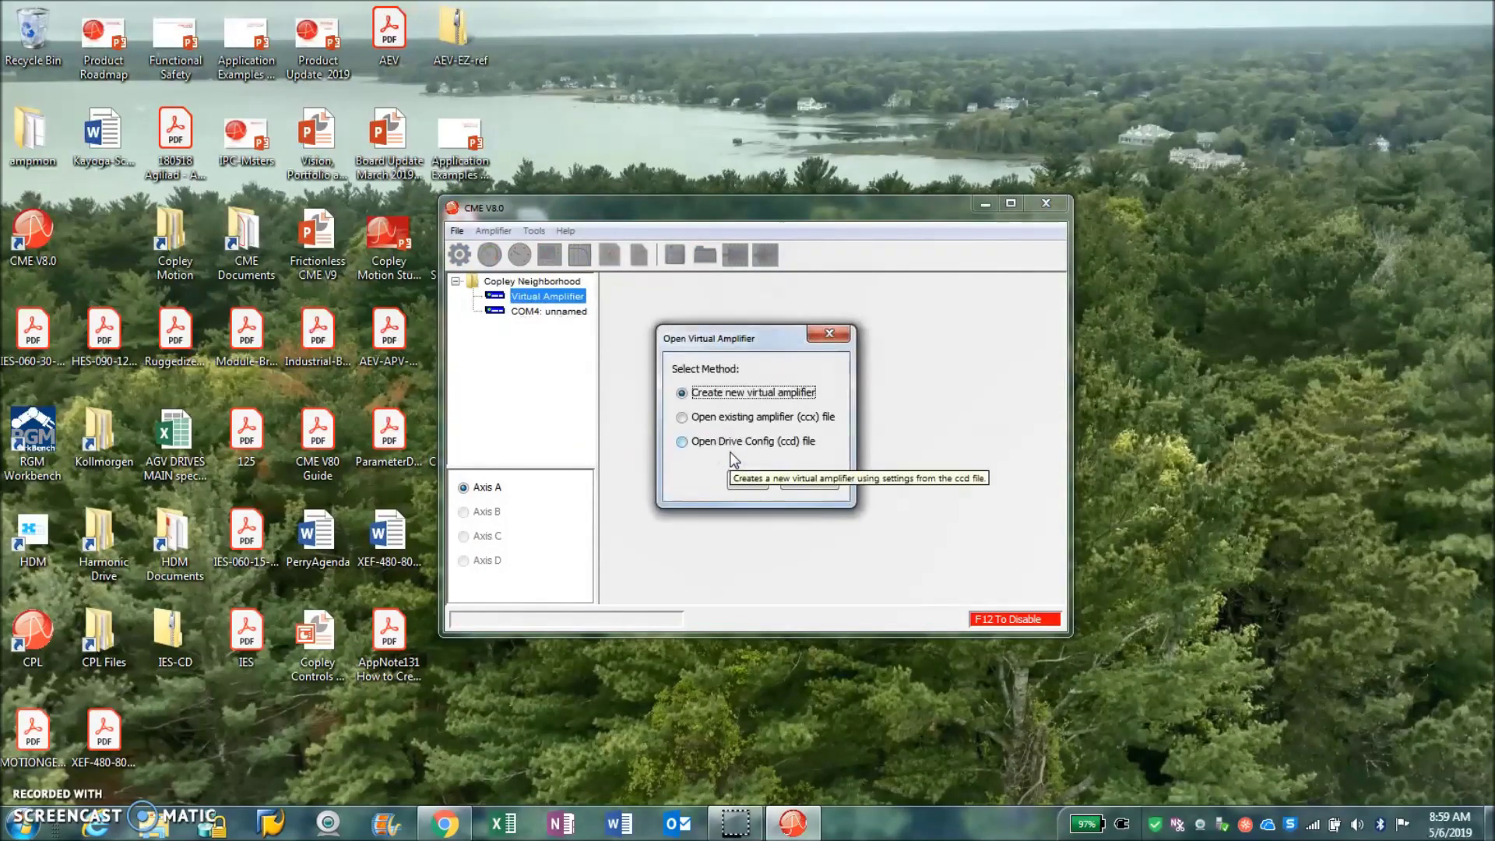
{"action": "left_click", "coordinate": [748, 482]}
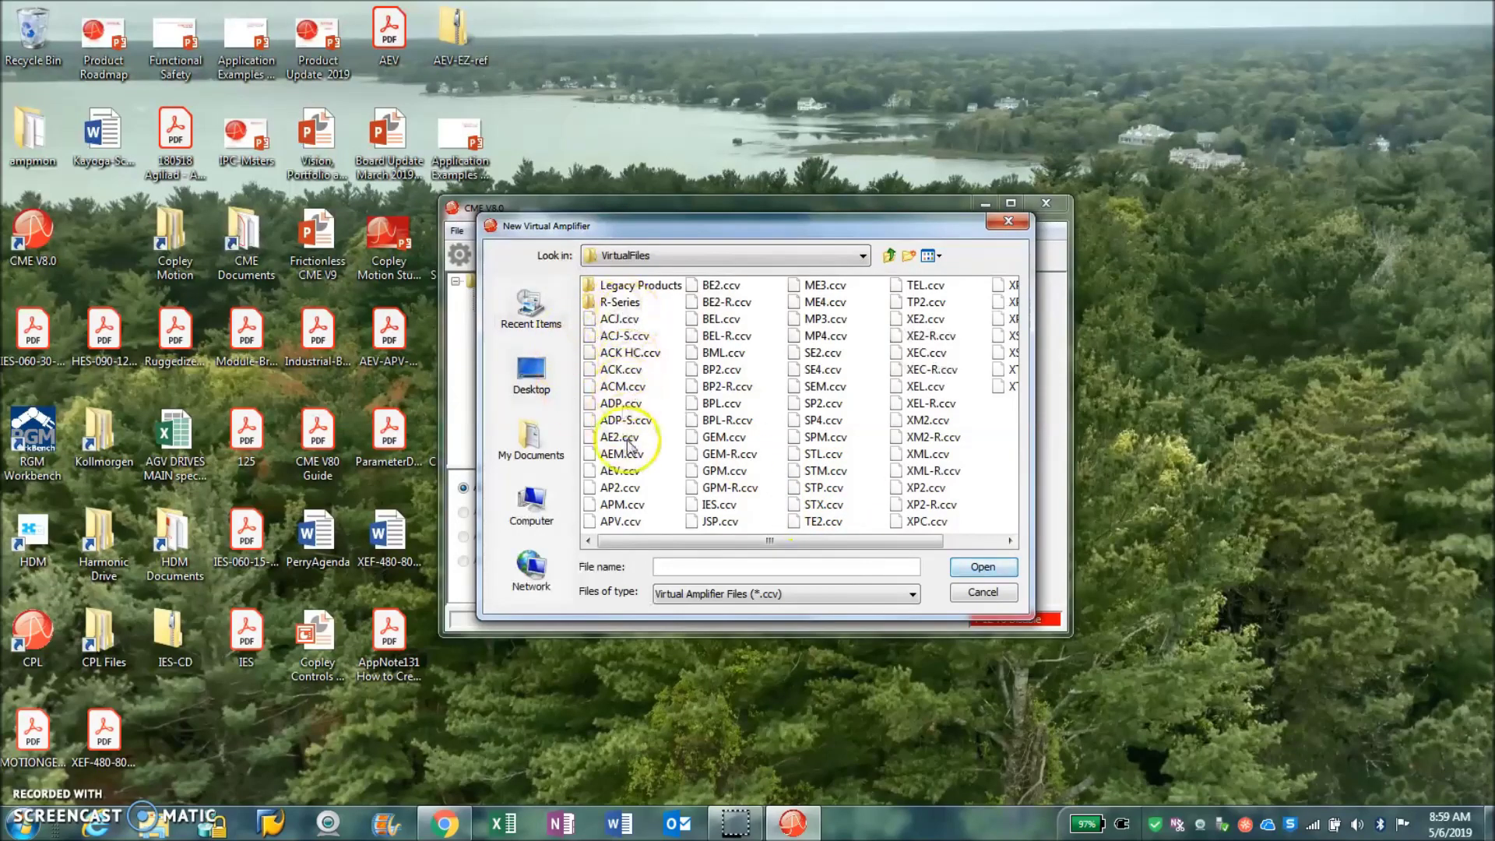
Step: Browse the AEV, APV, IES and XEC-R .ccv drive files, then cancel without loading one
{"action": "left_click", "coordinate": [623, 472]}
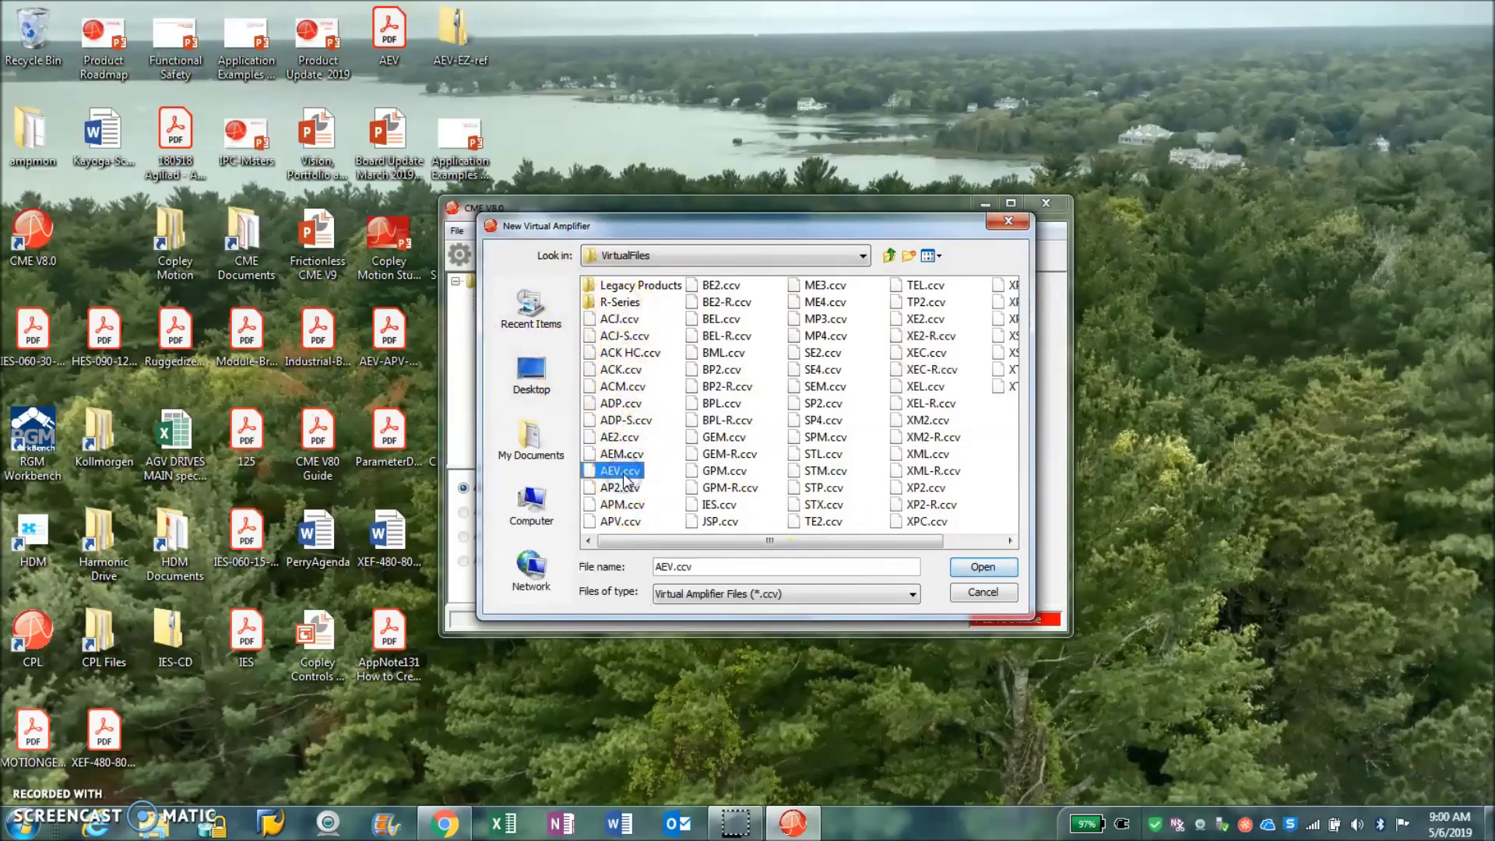
{"action": "left_click", "coordinate": [619, 520]}
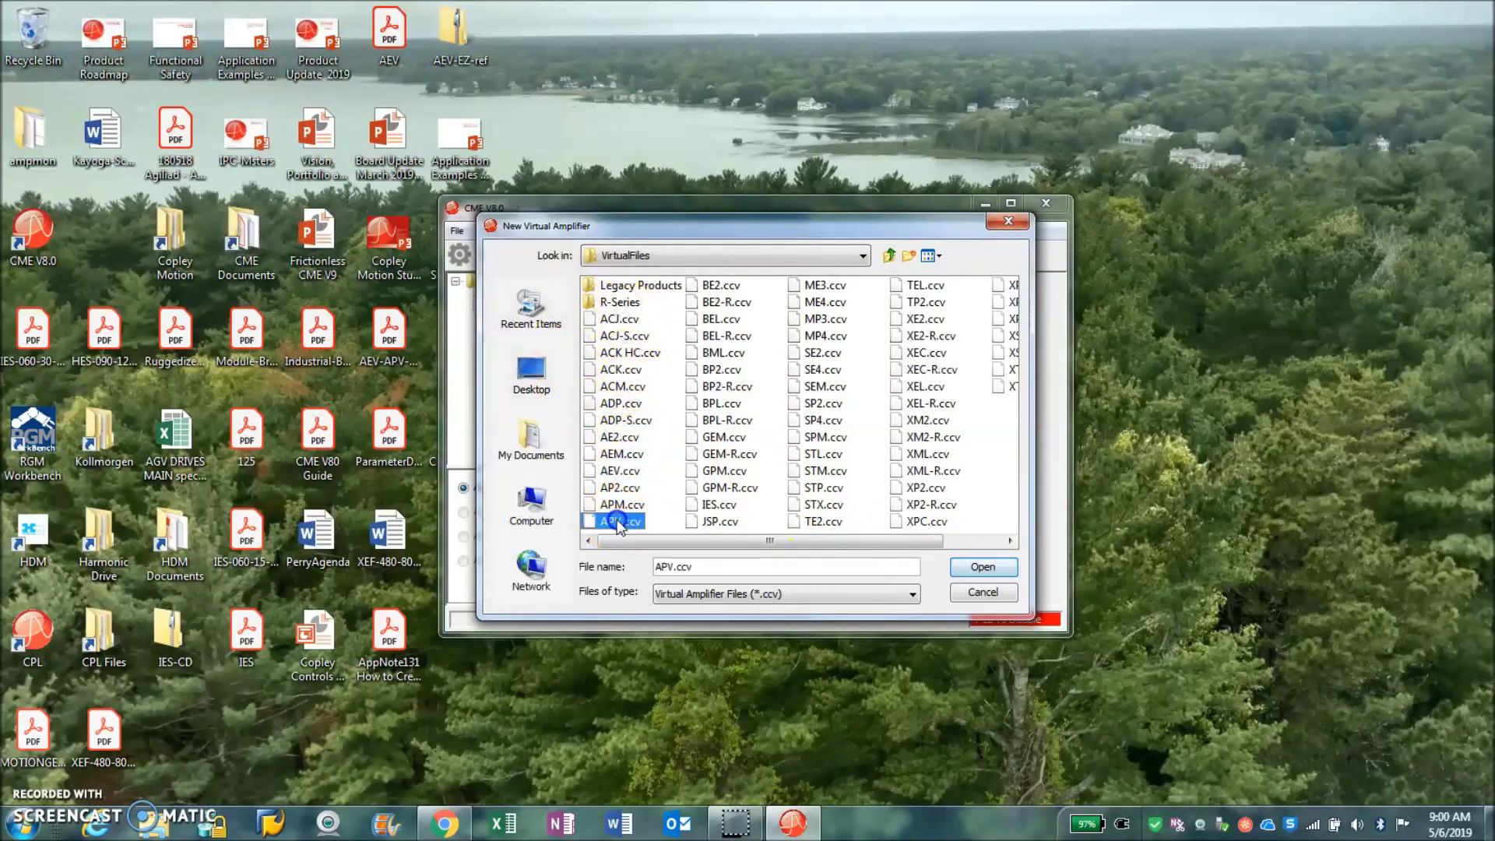
{"action": "left_click", "coordinate": [716, 507]}
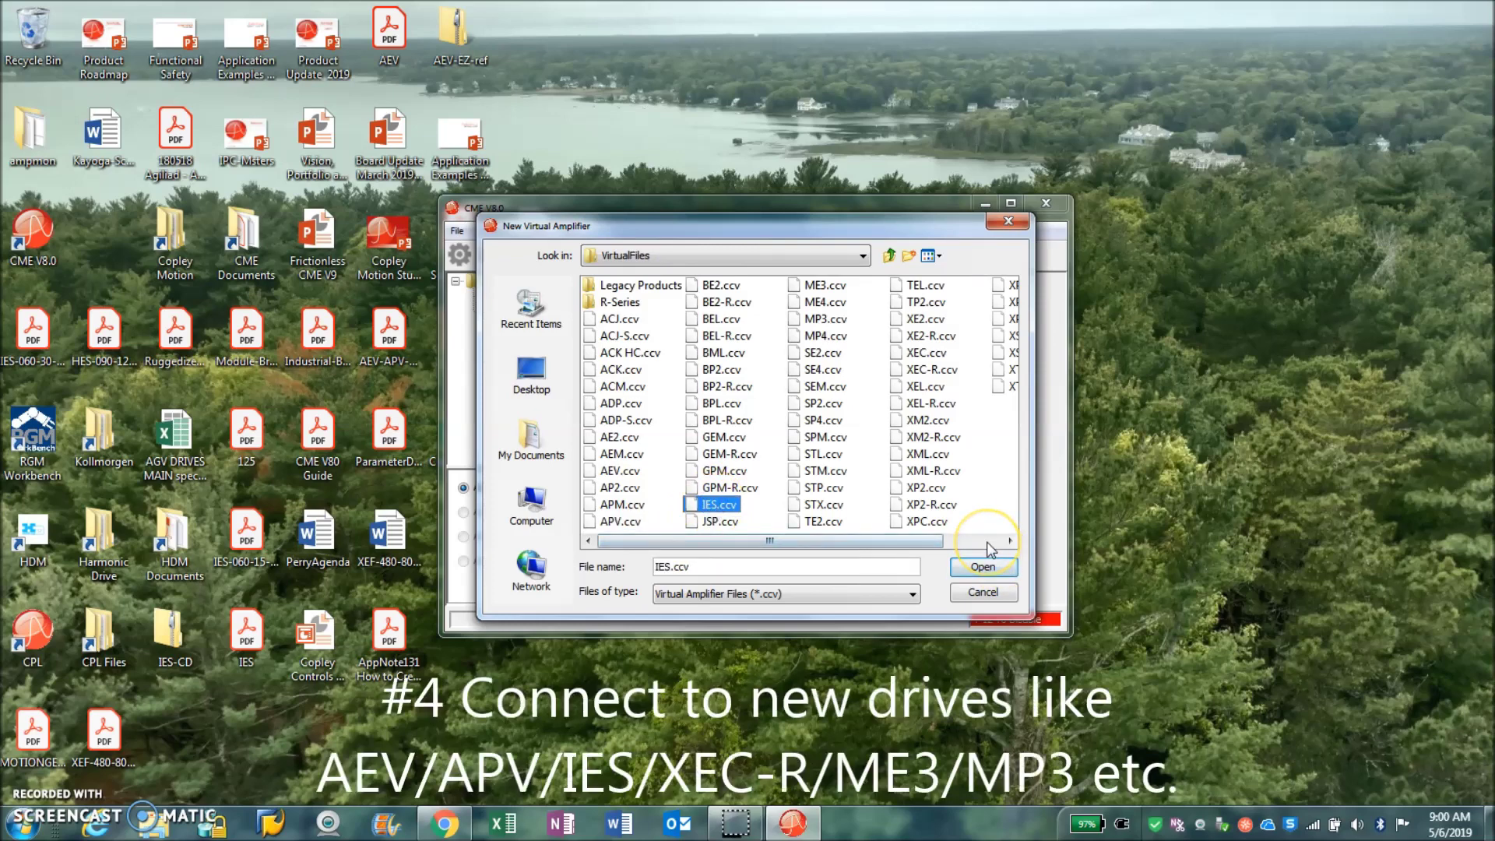
{"action": "left_click", "coordinate": [932, 369]}
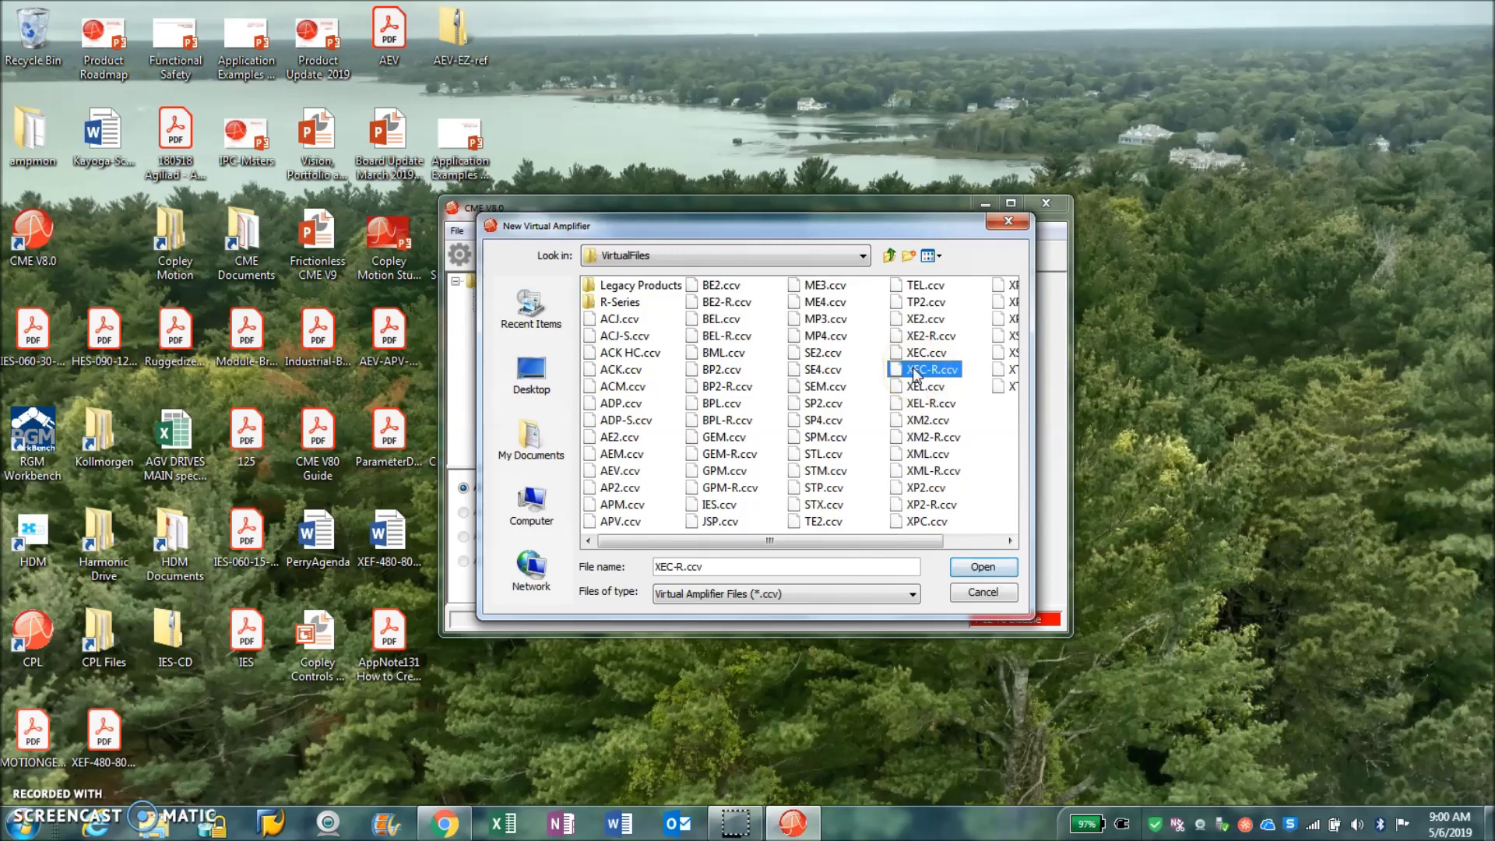
{"action": "left_click", "coordinate": [621, 521]}
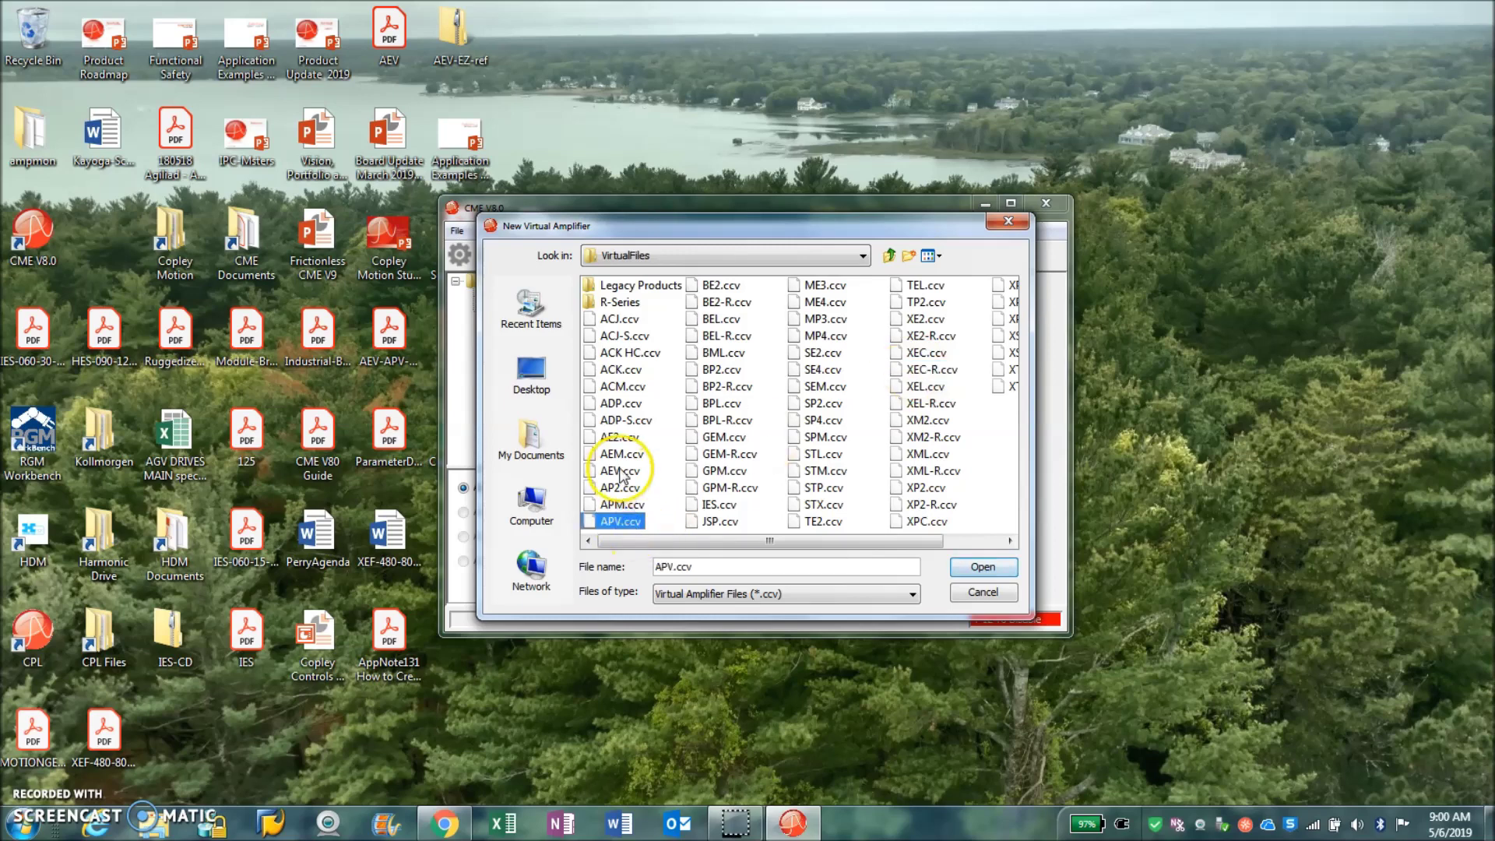
{"action": "left_click", "coordinate": [722, 507]}
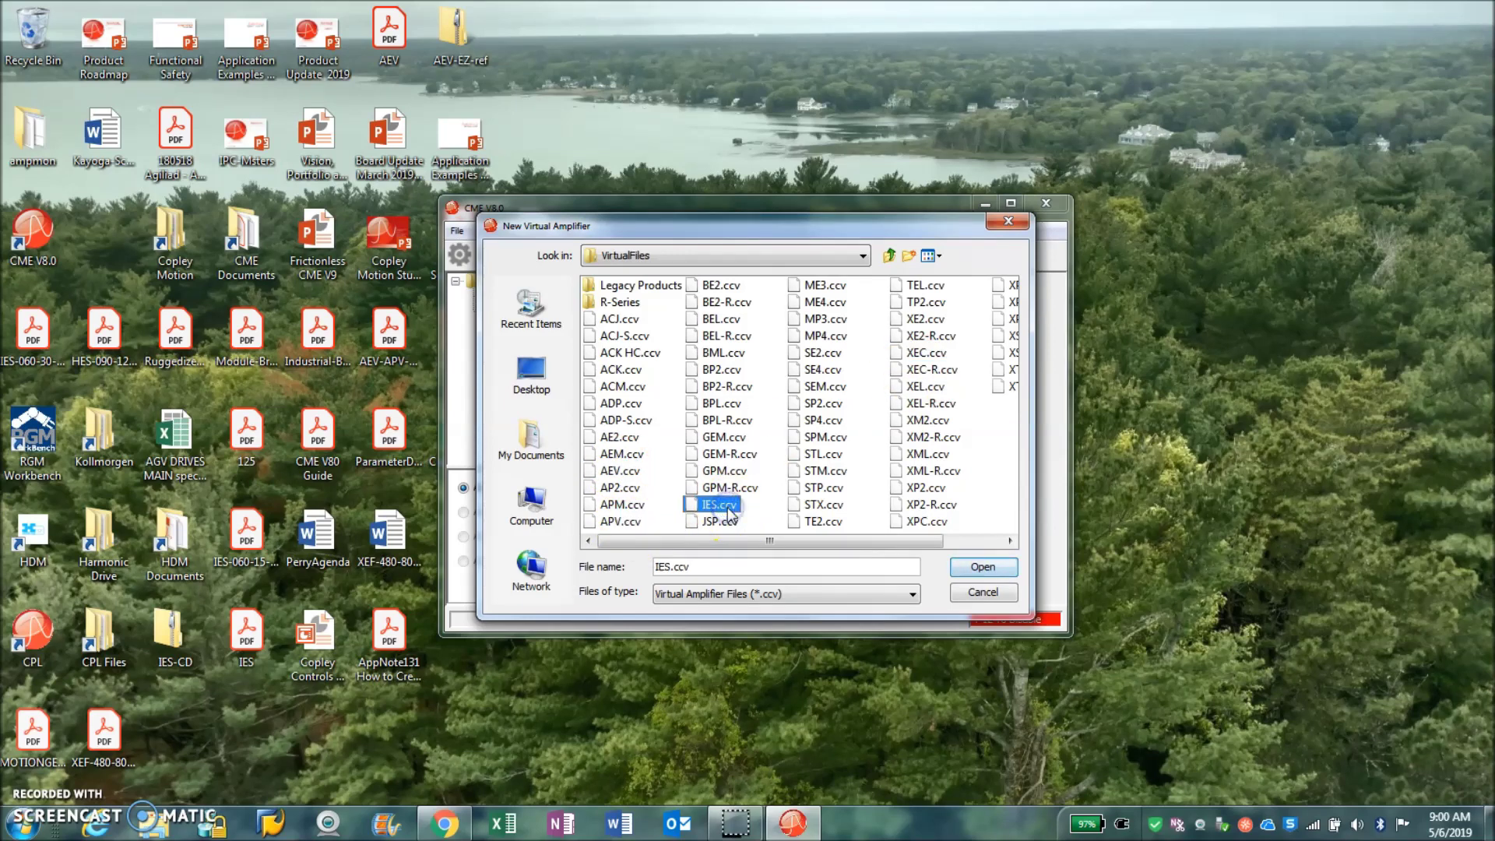
{"action": "left_click", "coordinate": [984, 592]}
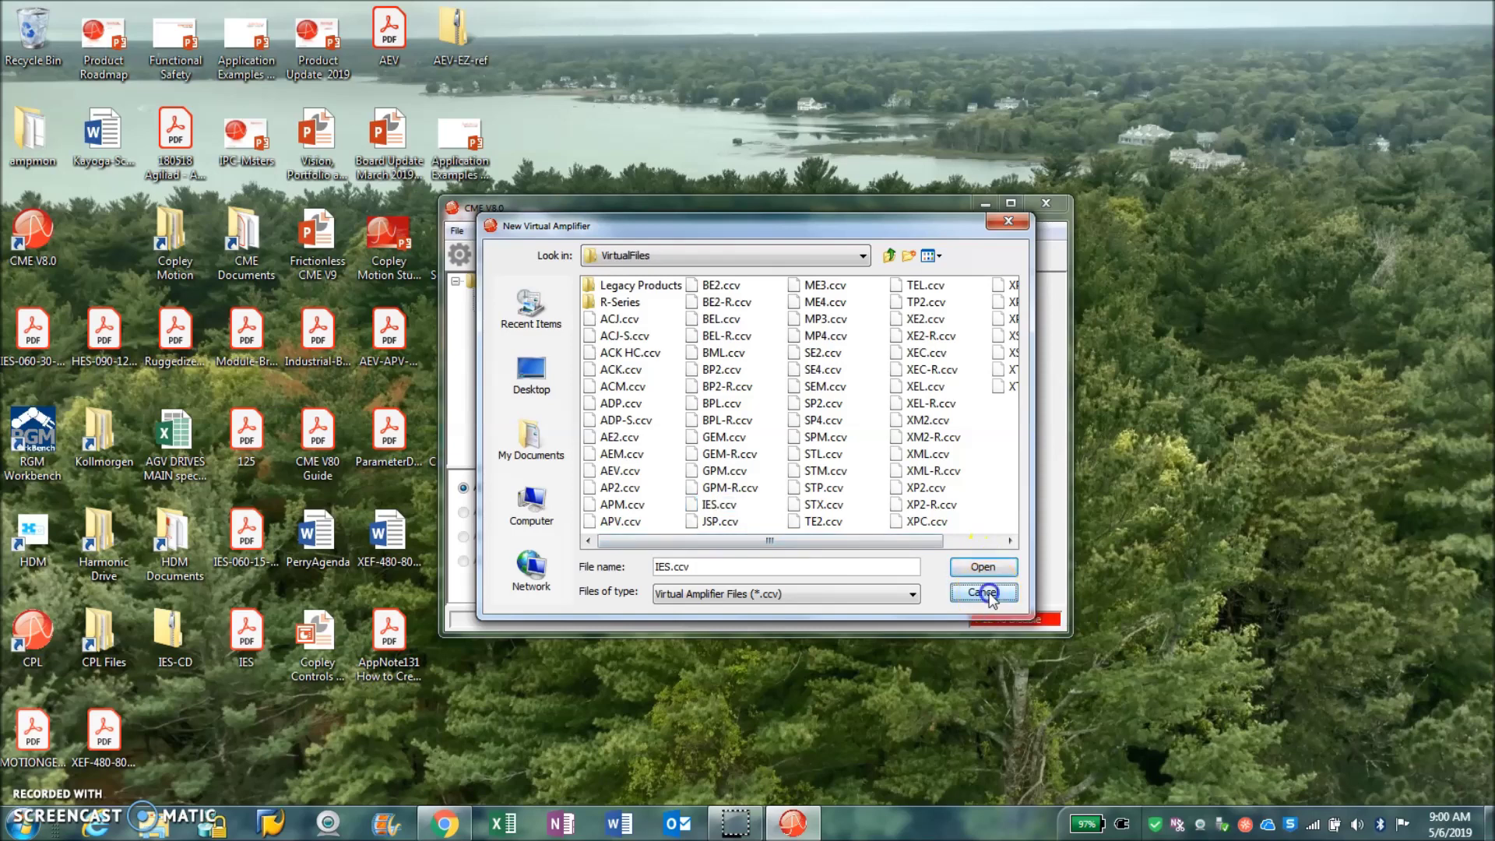
{"action": "left_click", "coordinate": [983, 593]}
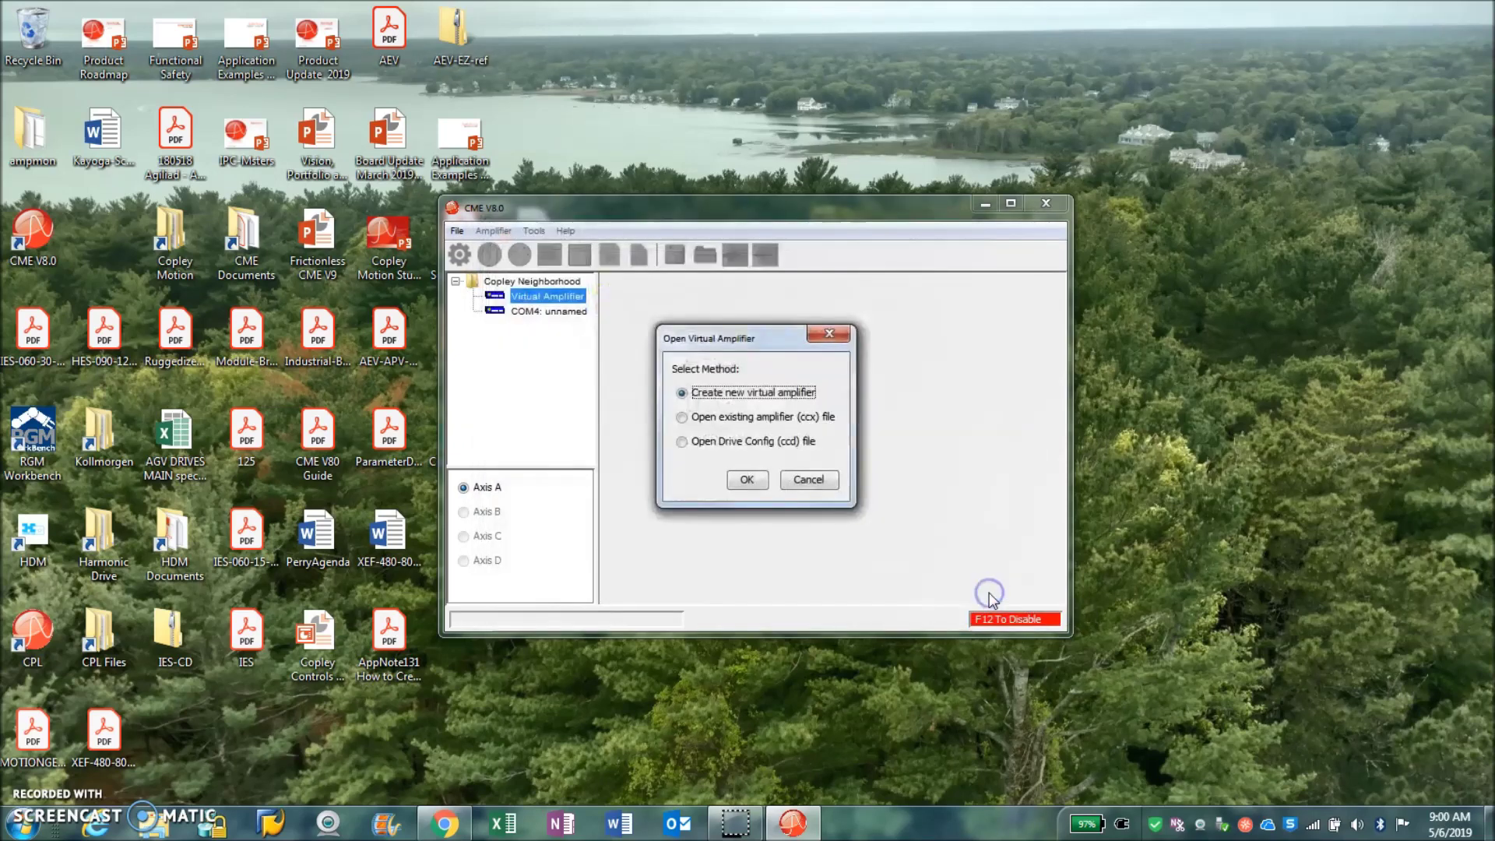
{"action": "left_click", "coordinate": [811, 480]}
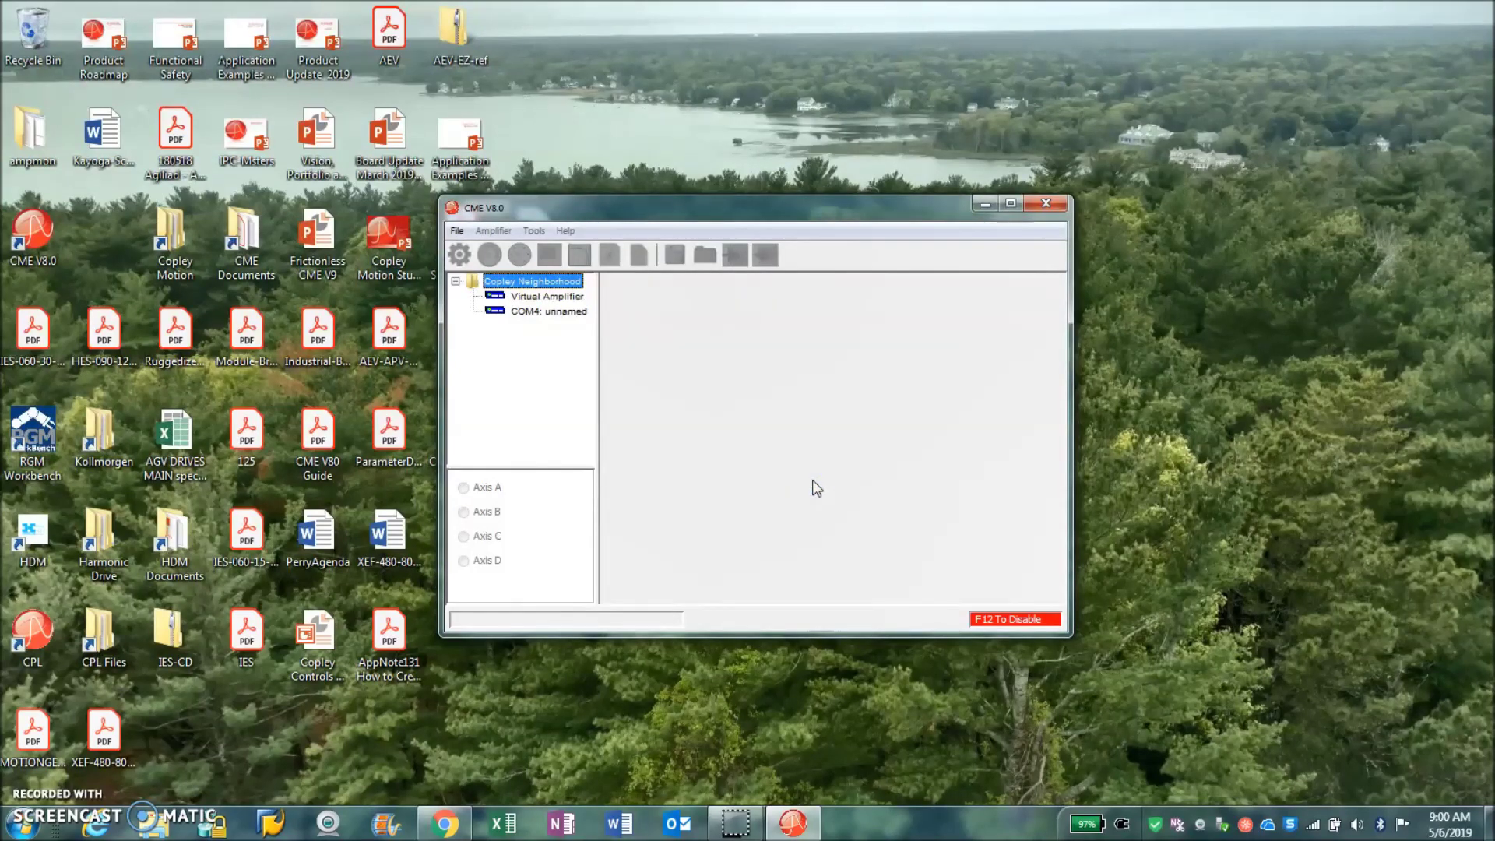
{"action": "left_click", "coordinate": [547, 311]}
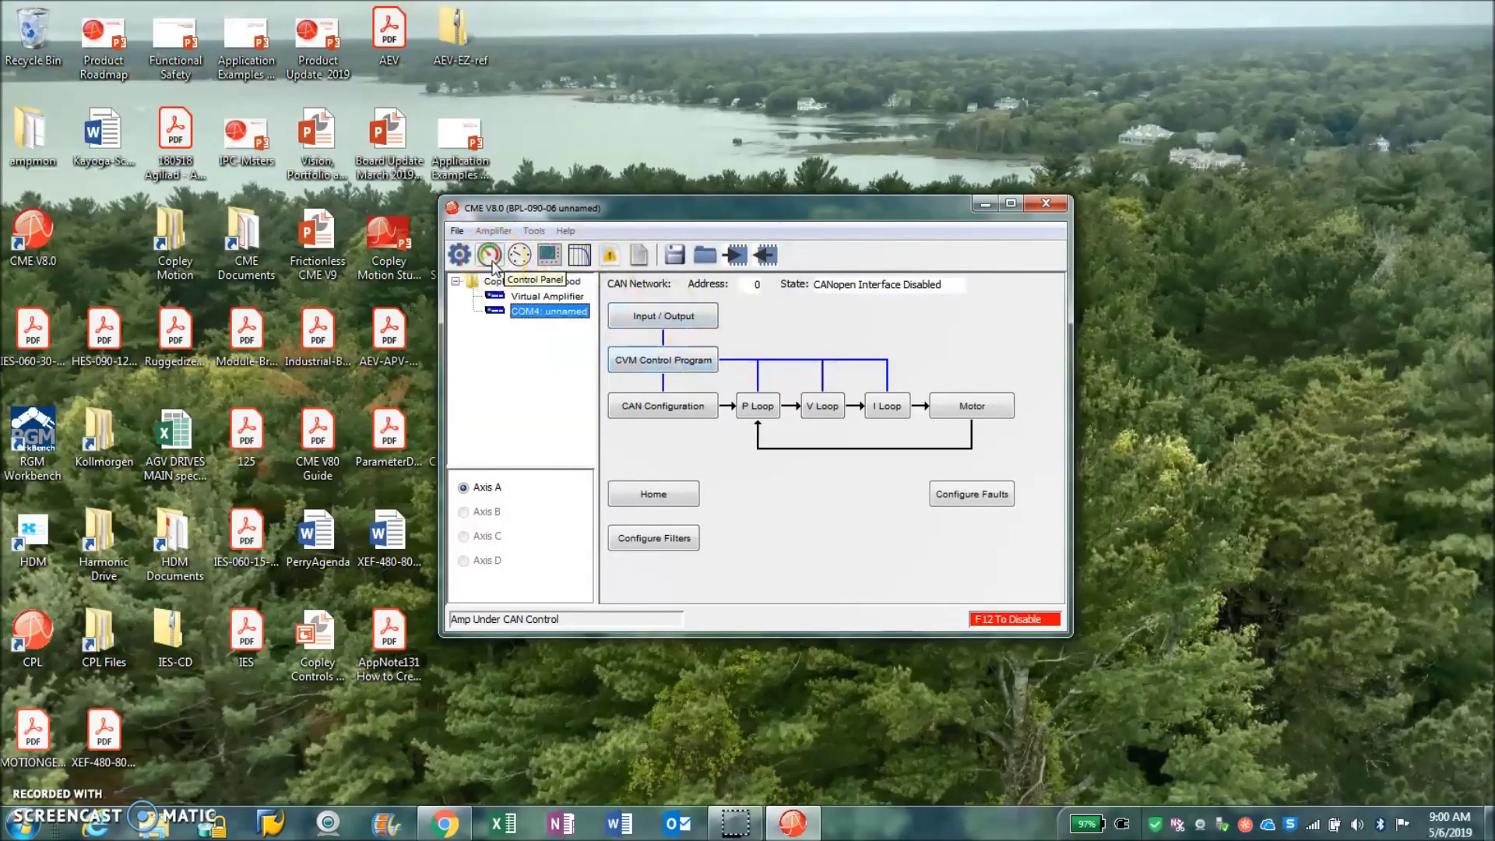
Step: Open Frequency Analysis and run the 10–3000 Hz Closed Loop Current sine sweep
{"action": "left_click", "coordinate": [580, 255]}
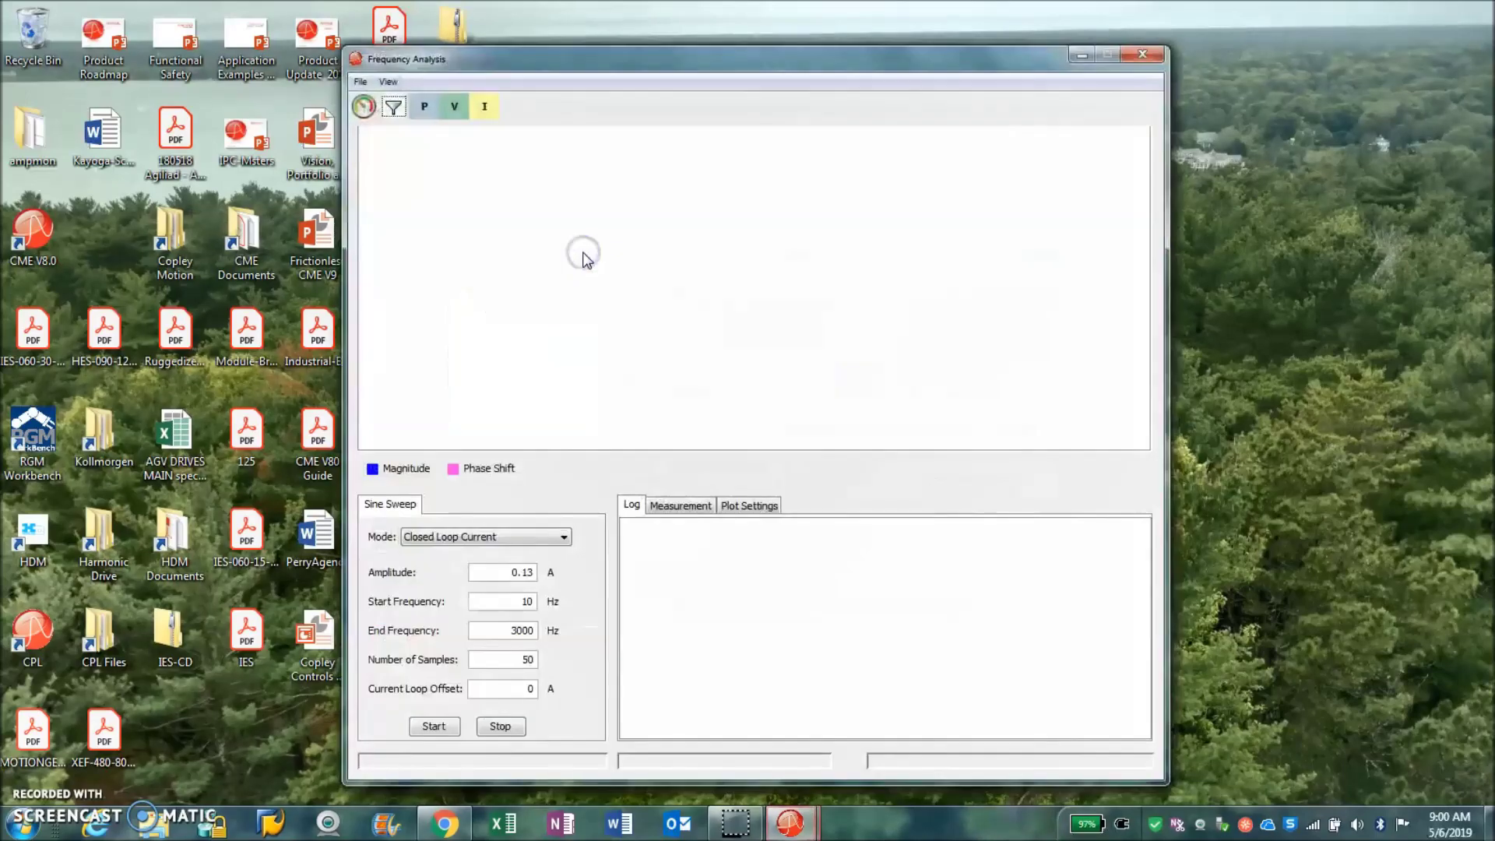
{"action": "left_click", "coordinate": [434, 726]}
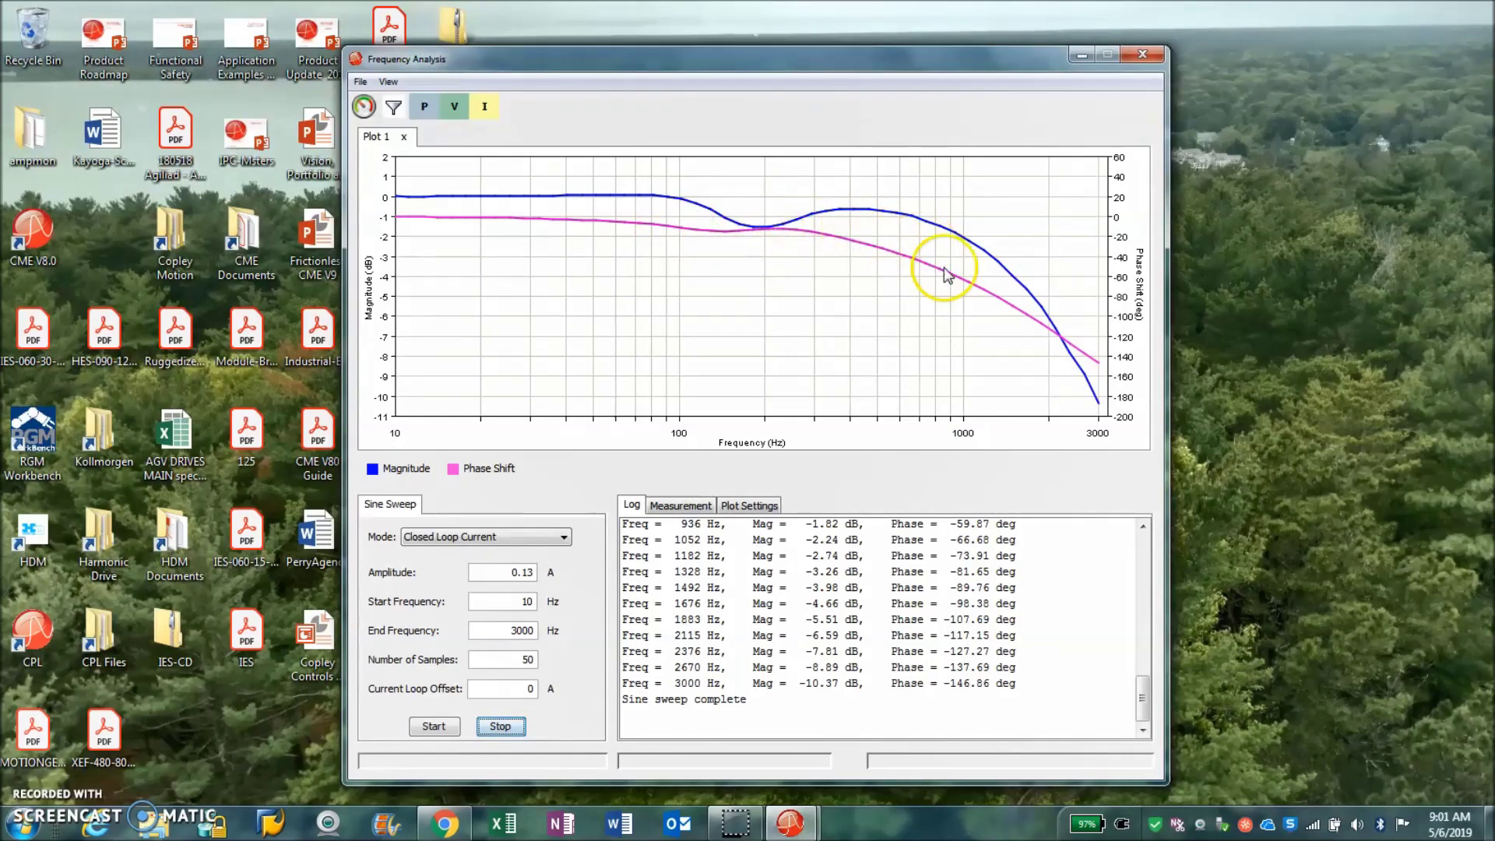
Step: Review the sweep Mode choices and File menu, then close the Frequency Analysis window
{"action": "left_click", "coordinate": [562, 537]}
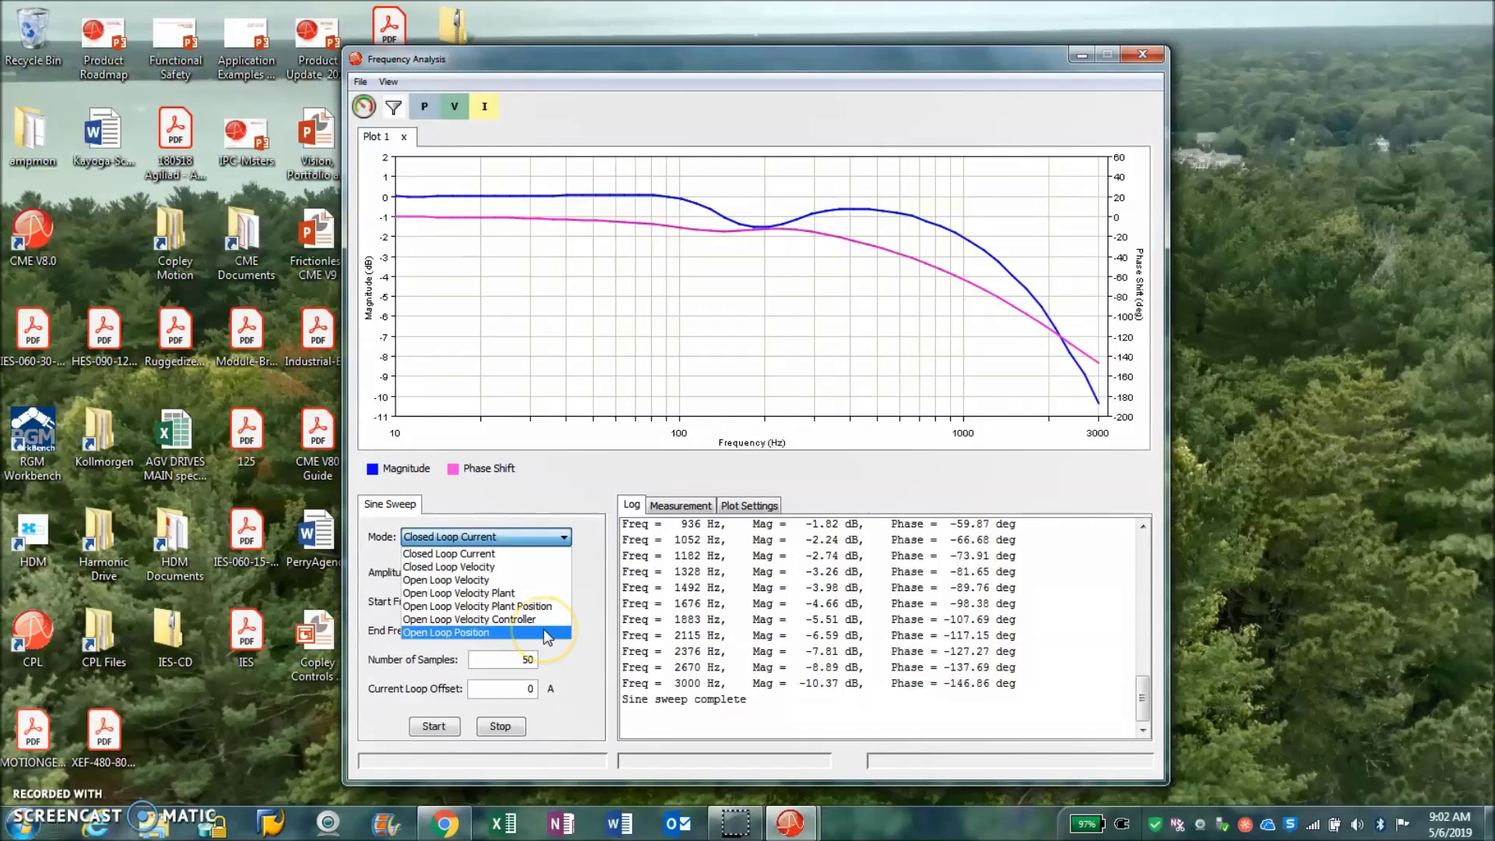
{"action": "left_click", "coordinate": [360, 81]}
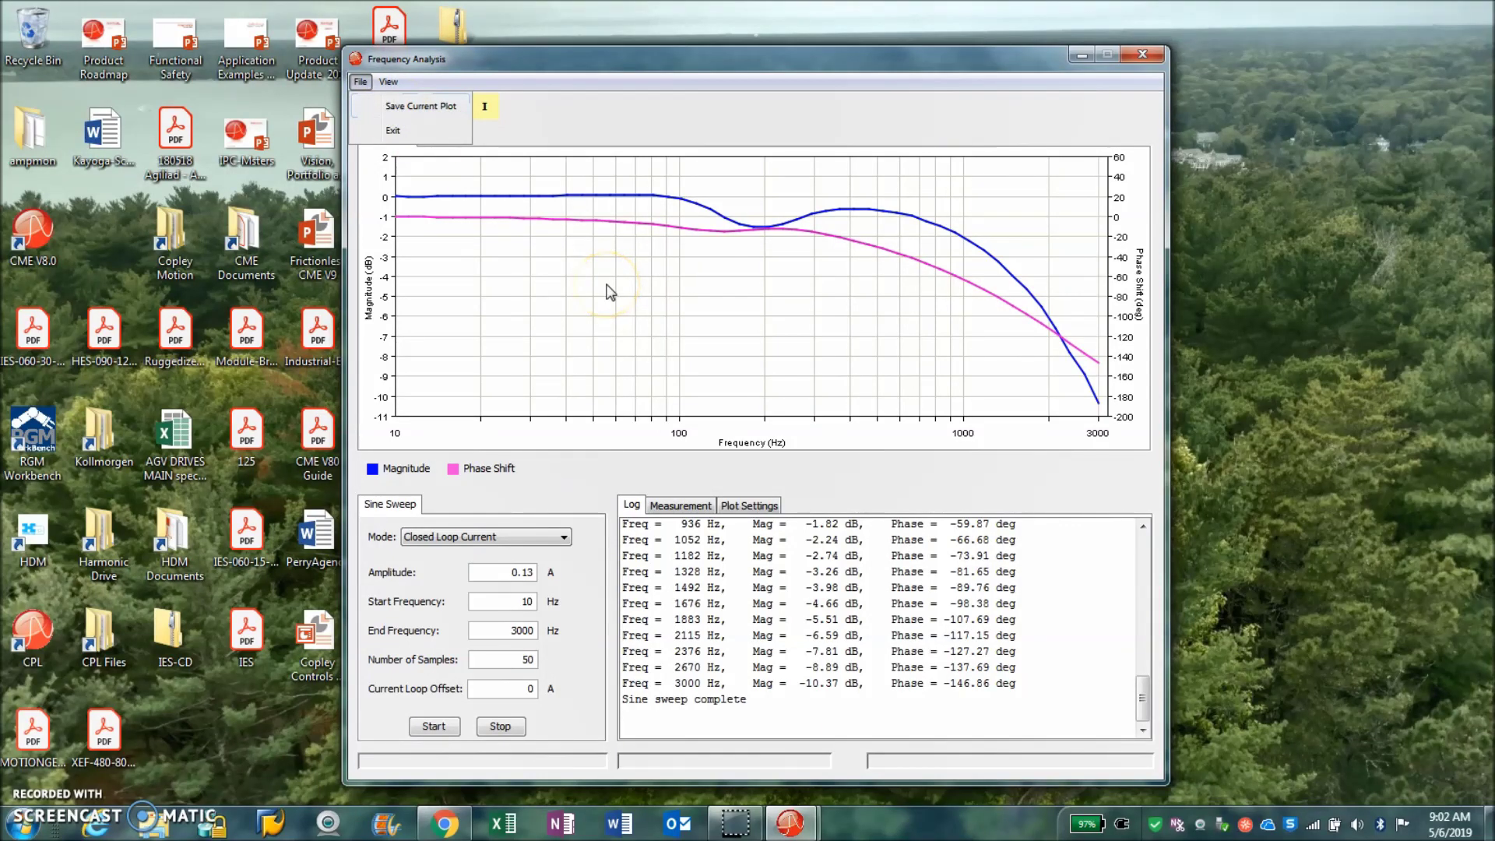
{"action": "left_click", "coordinate": [1143, 51]}
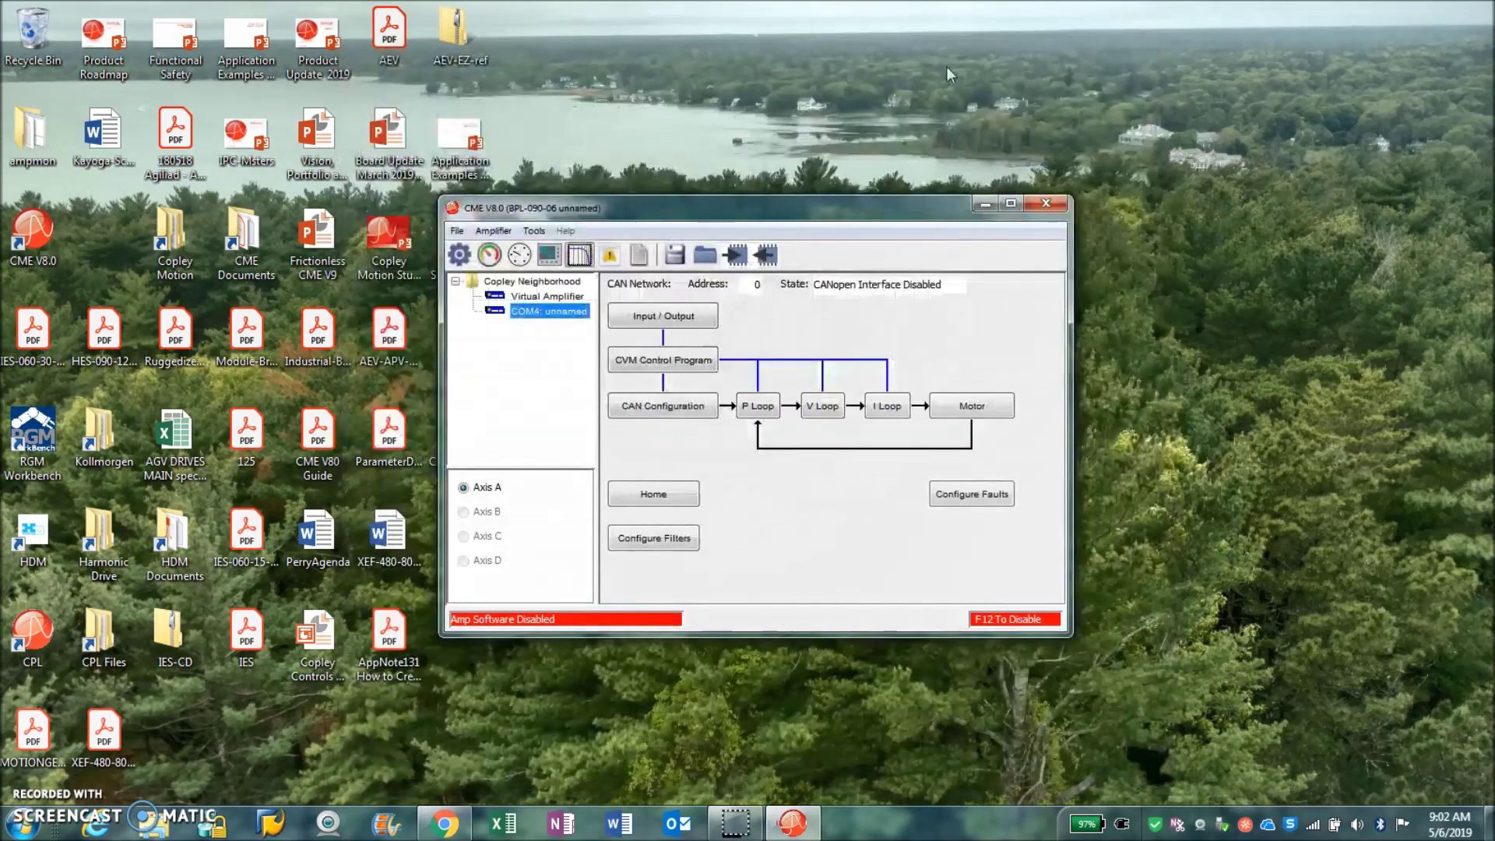
{"action": "double_click", "coordinate": [557, 307]}
Step: Start a new virtual amplifier from XP2.ccv without saving and without CAN control
{"action": "left_click", "coordinate": [766, 449]}
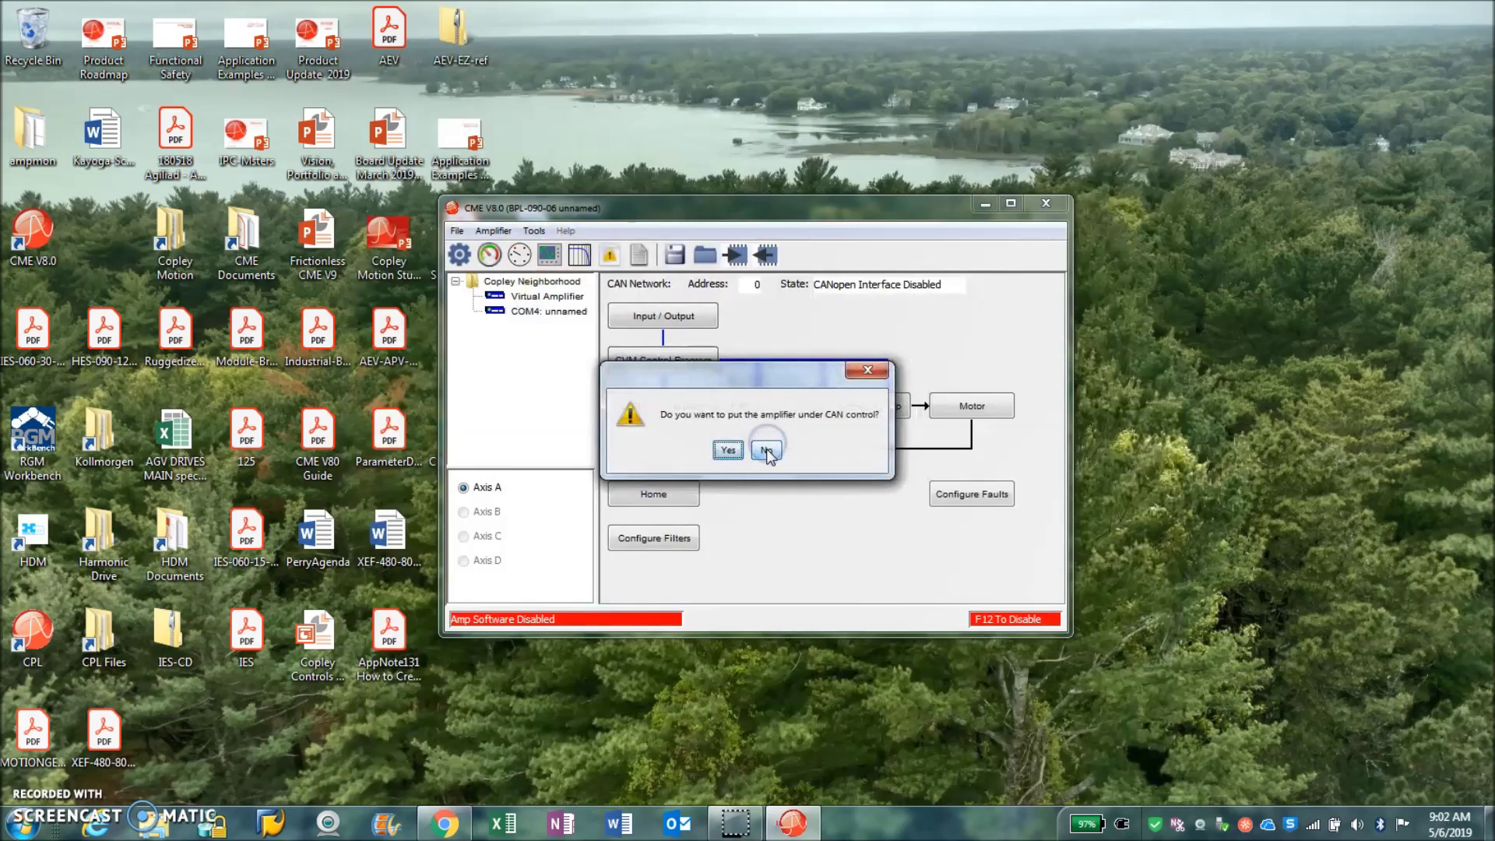
{"action": "left_click", "coordinate": [766, 451]}
{"action": "left_click", "coordinate": [748, 482]}
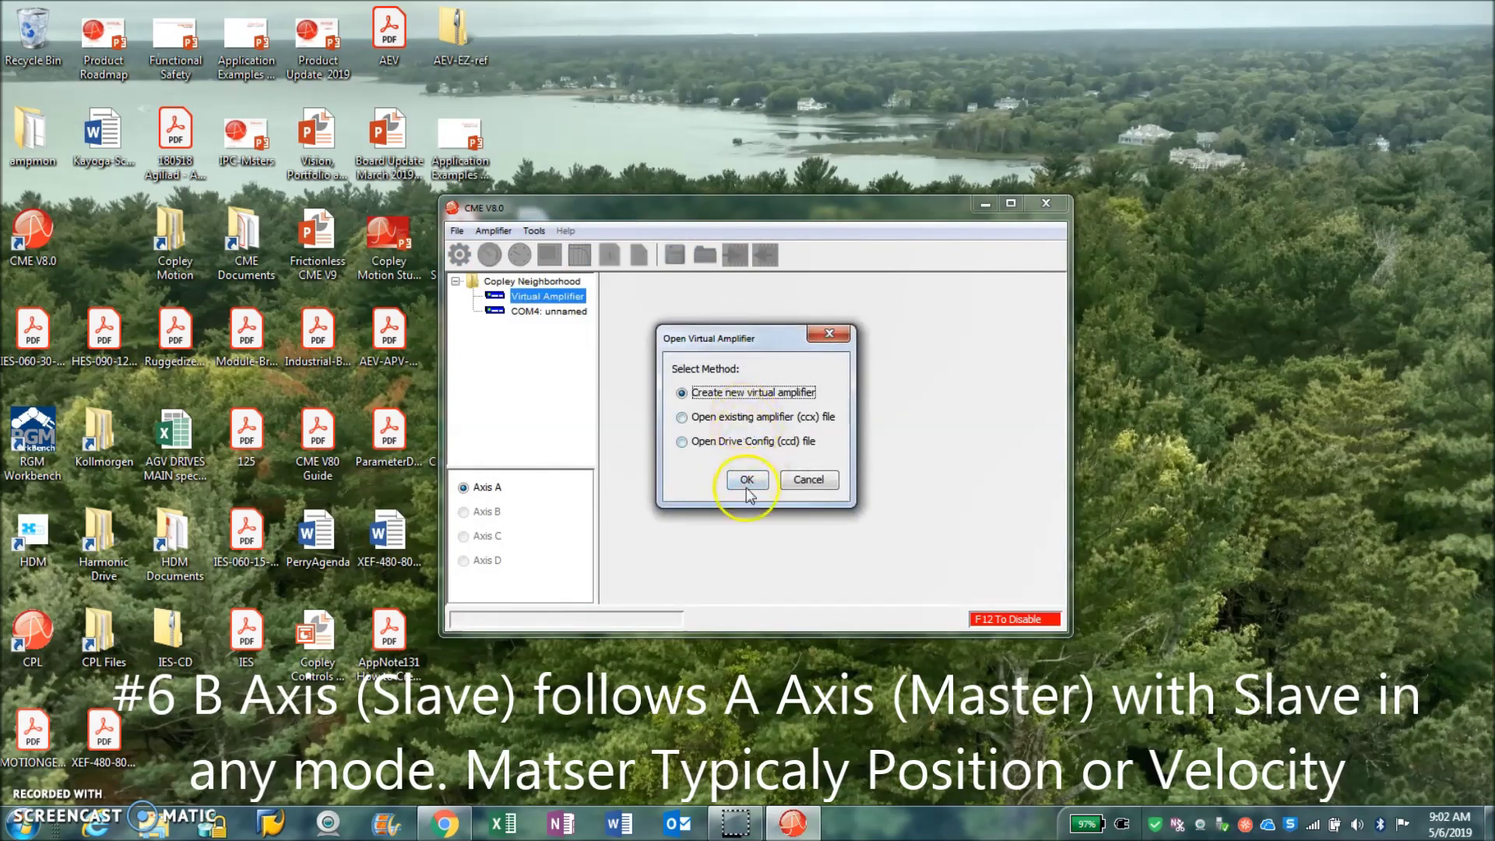
{"action": "left_click", "coordinate": [747, 480]}
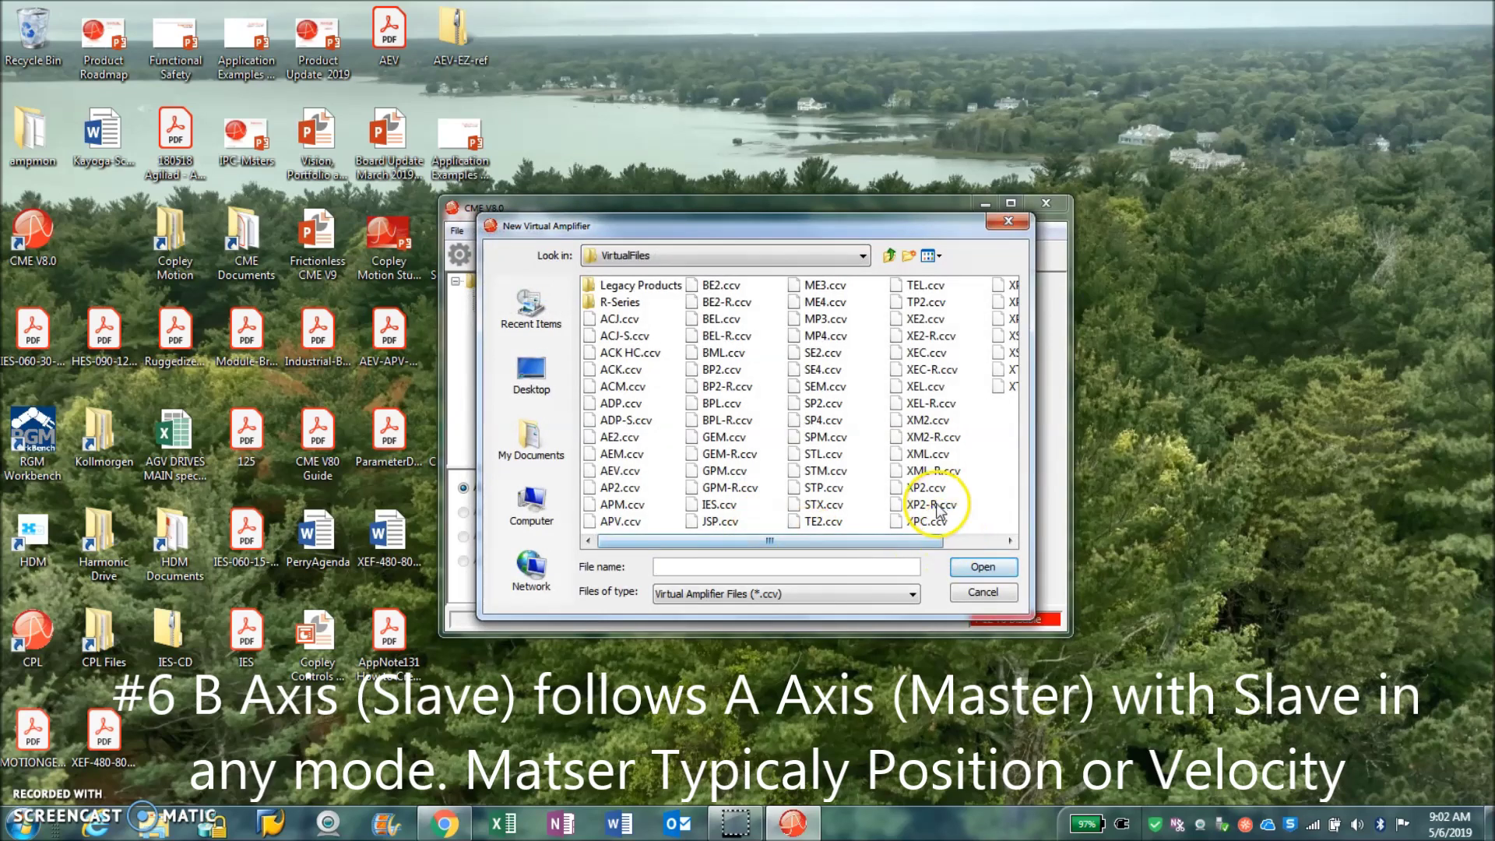
{"action": "left_click", "coordinate": [922, 489]}
{"action": "left_click", "coordinate": [983, 567]}
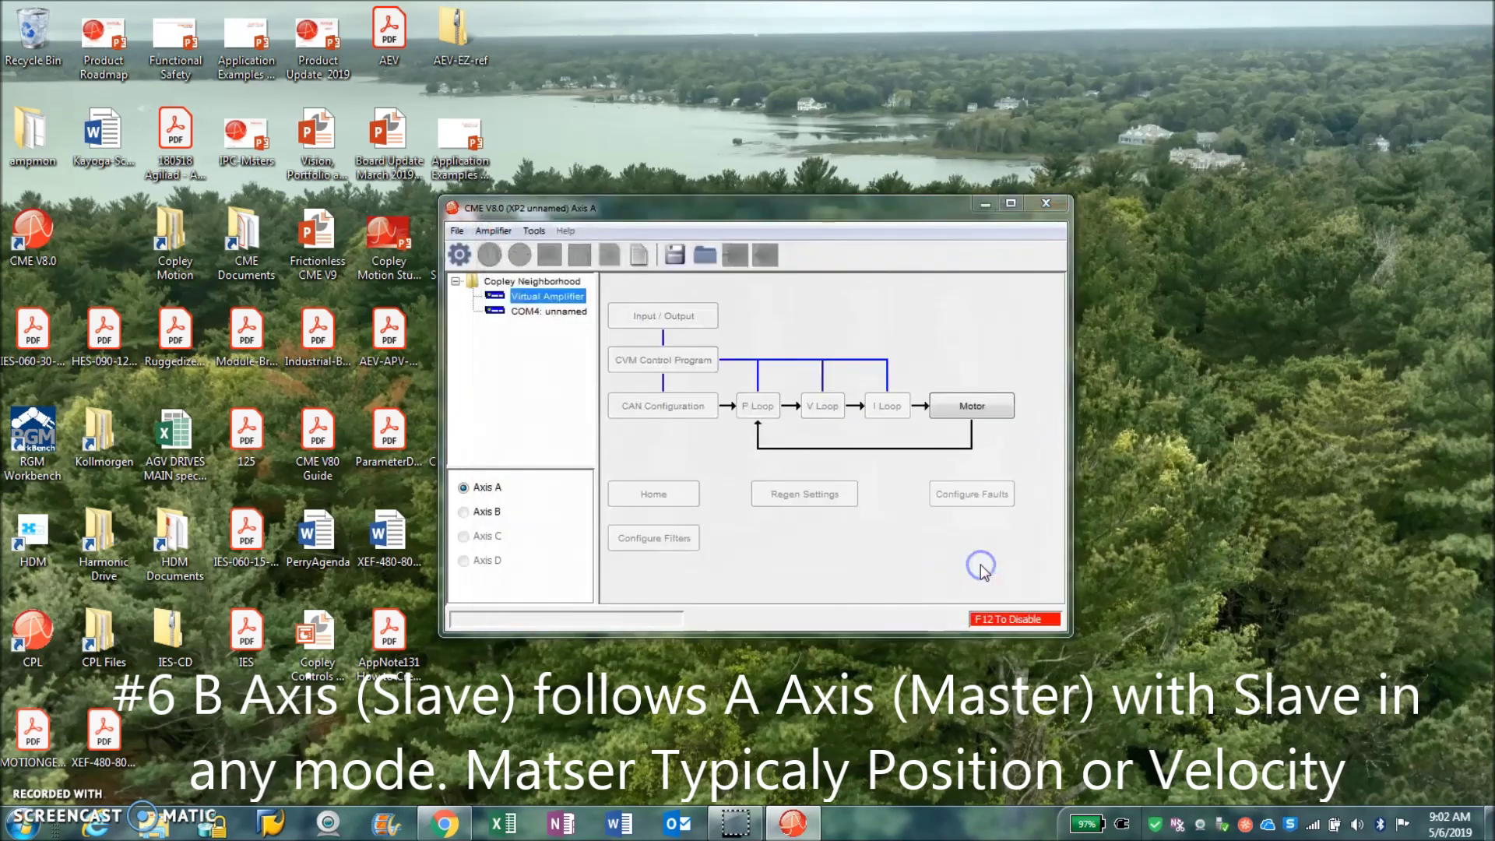
Step: Run Axis A basic setup through every page, keeping the brushless, incremental-feedback defaults
{"action": "left_click", "coordinate": [460, 255]}
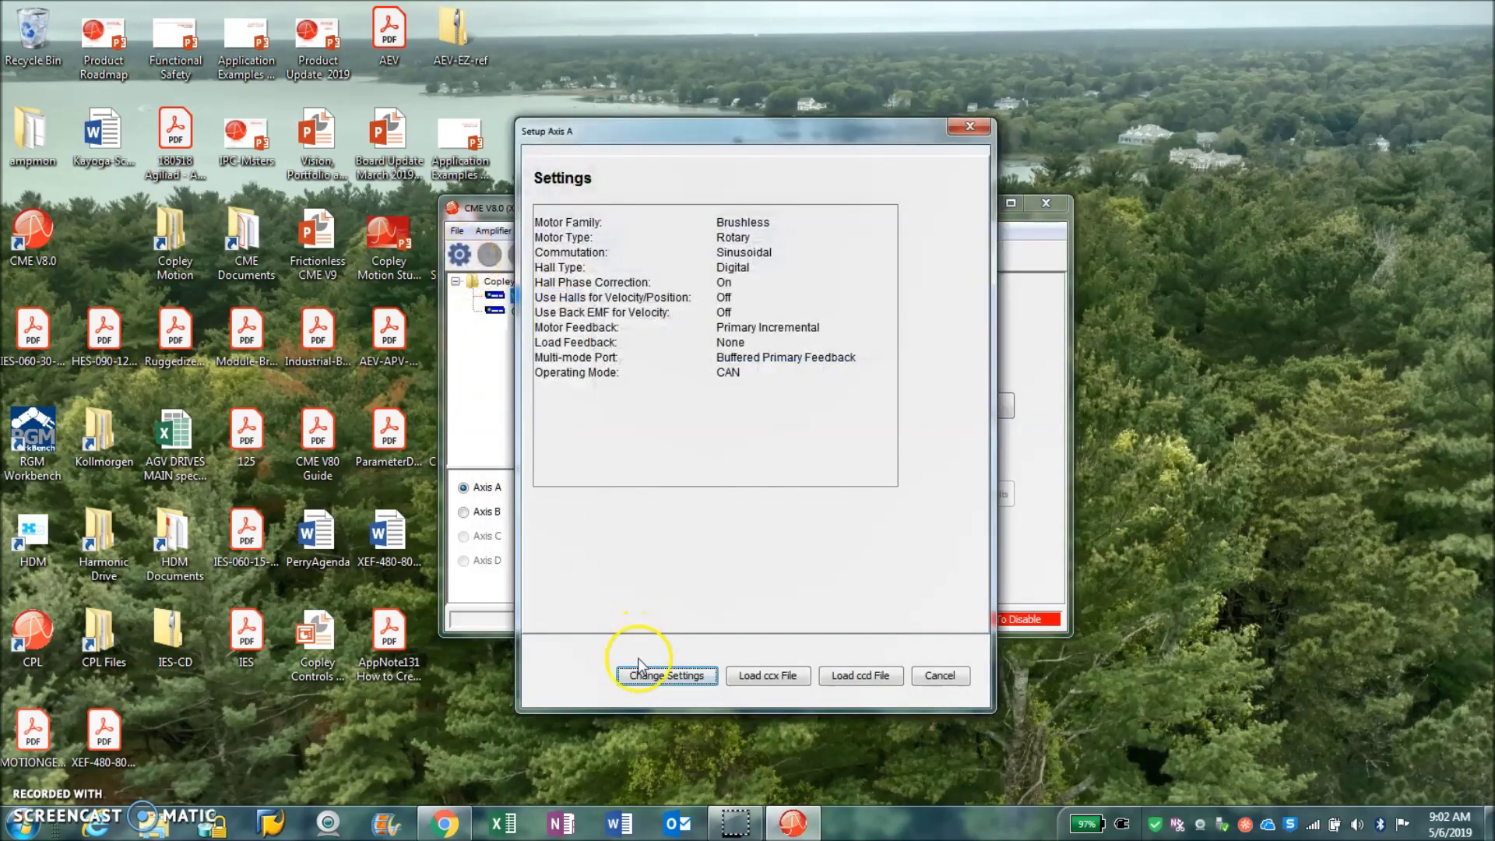
{"action": "left_click", "coordinate": [662, 675]}
{"action": "left_click", "coordinate": [887, 675]}
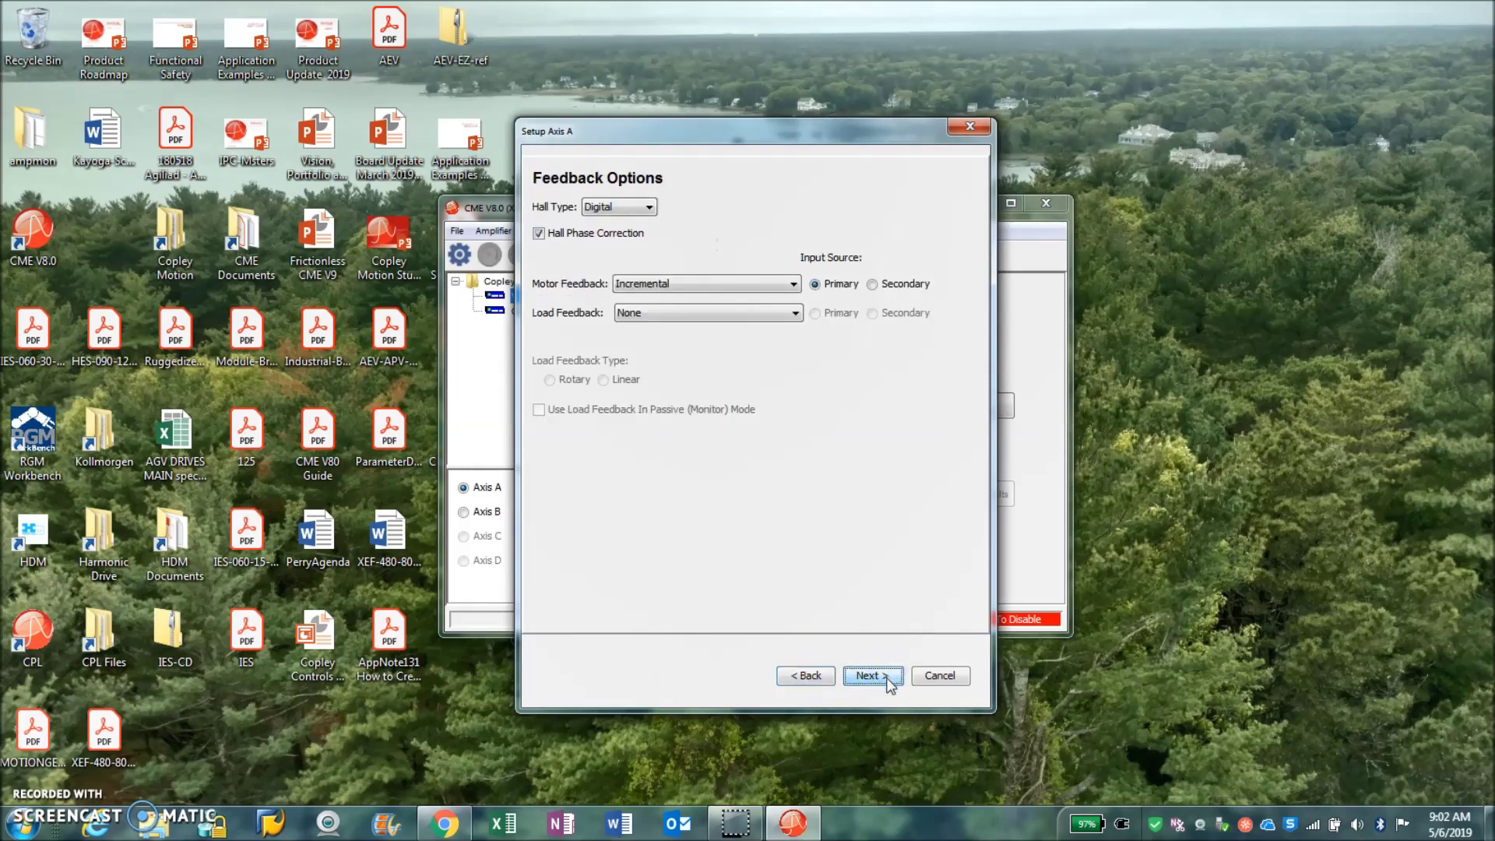
{"action": "left_click", "coordinate": [888, 675]}
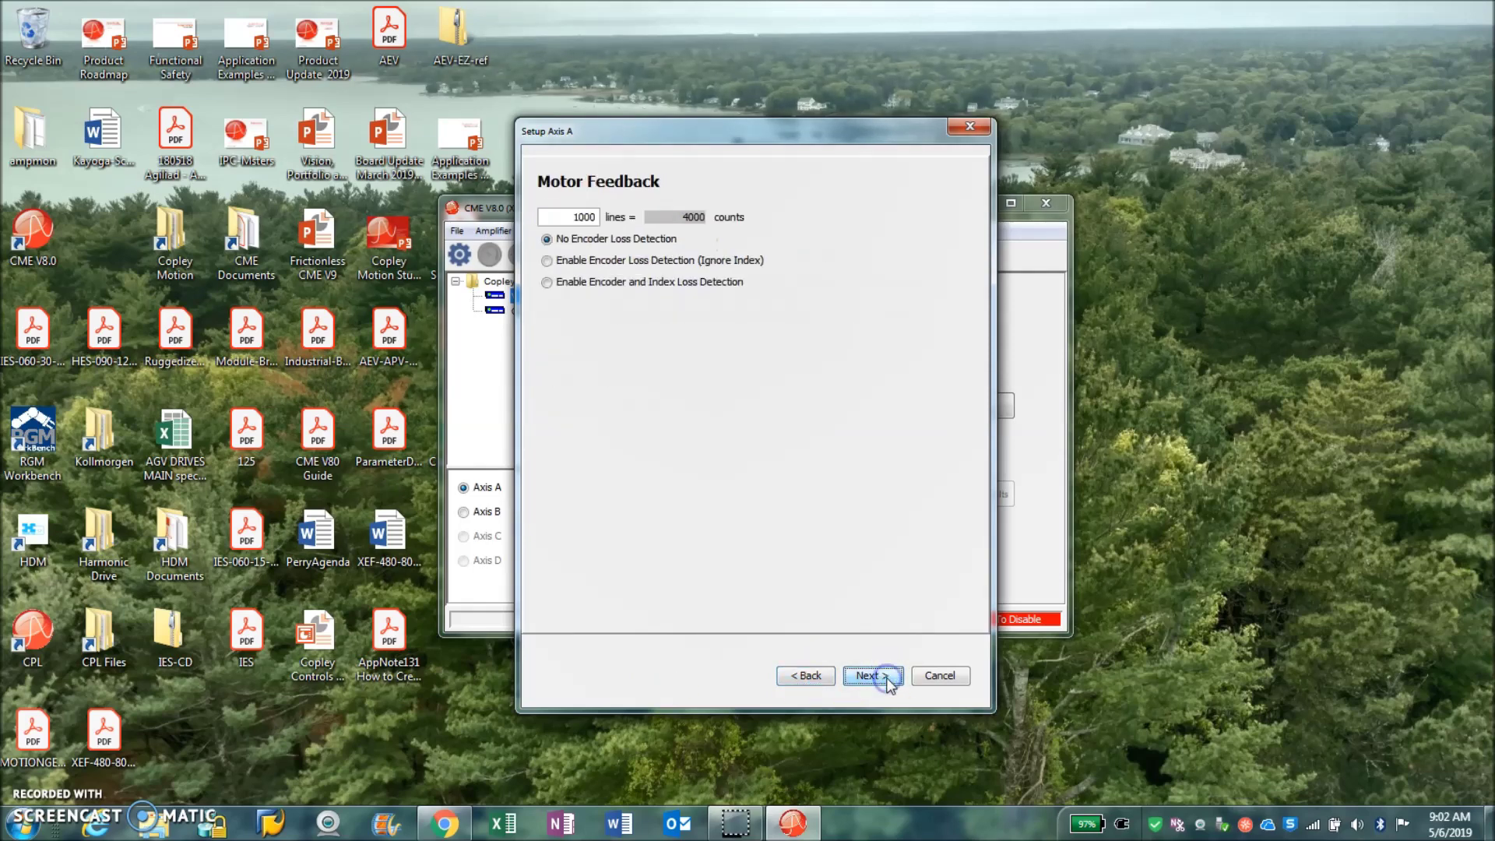
{"action": "left_click", "coordinate": [888, 675]}
{"action": "left_click", "coordinate": [888, 675]}
{"action": "left_click", "coordinate": [888, 676]}
{"action": "left_click", "coordinate": [888, 676]}
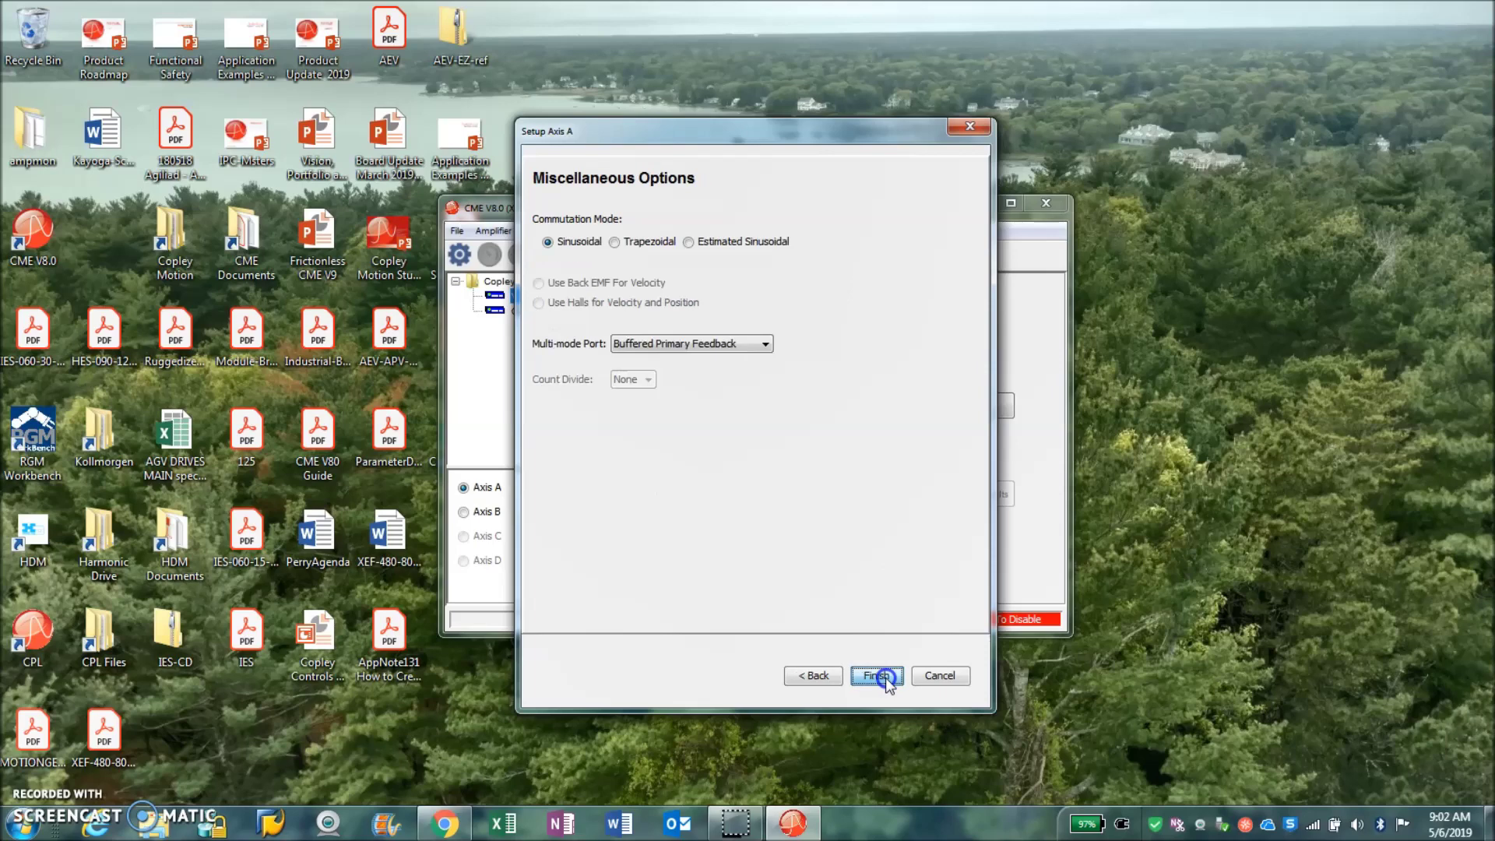
{"action": "left_click", "coordinate": [886, 675]}
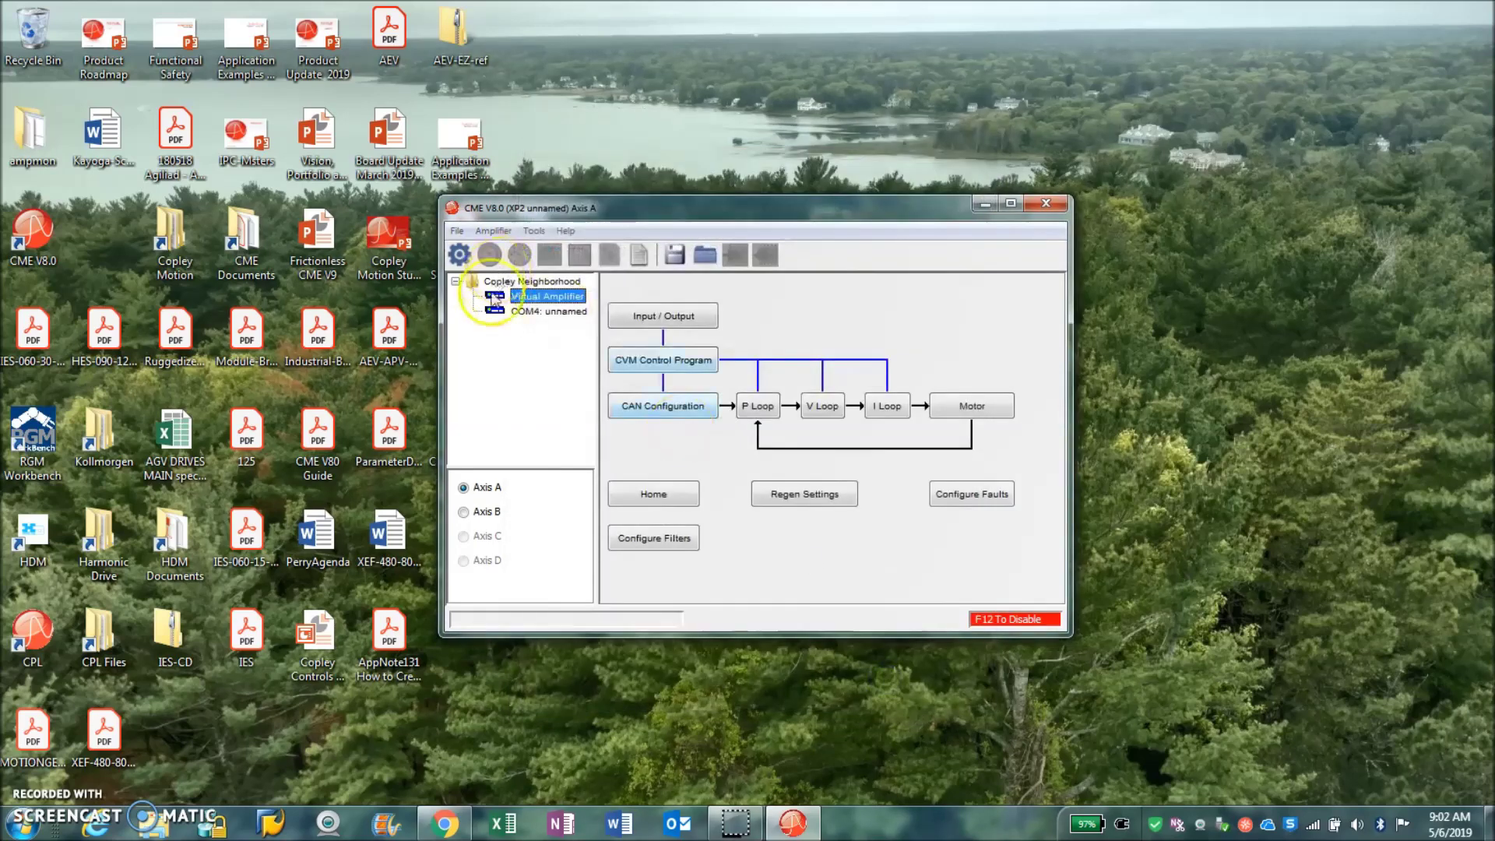
Step: Open Axis B basic setup and advance to the Operating Mode Options page
{"action": "left_click", "coordinate": [482, 512]}
{"action": "left_click", "coordinate": [460, 255]}
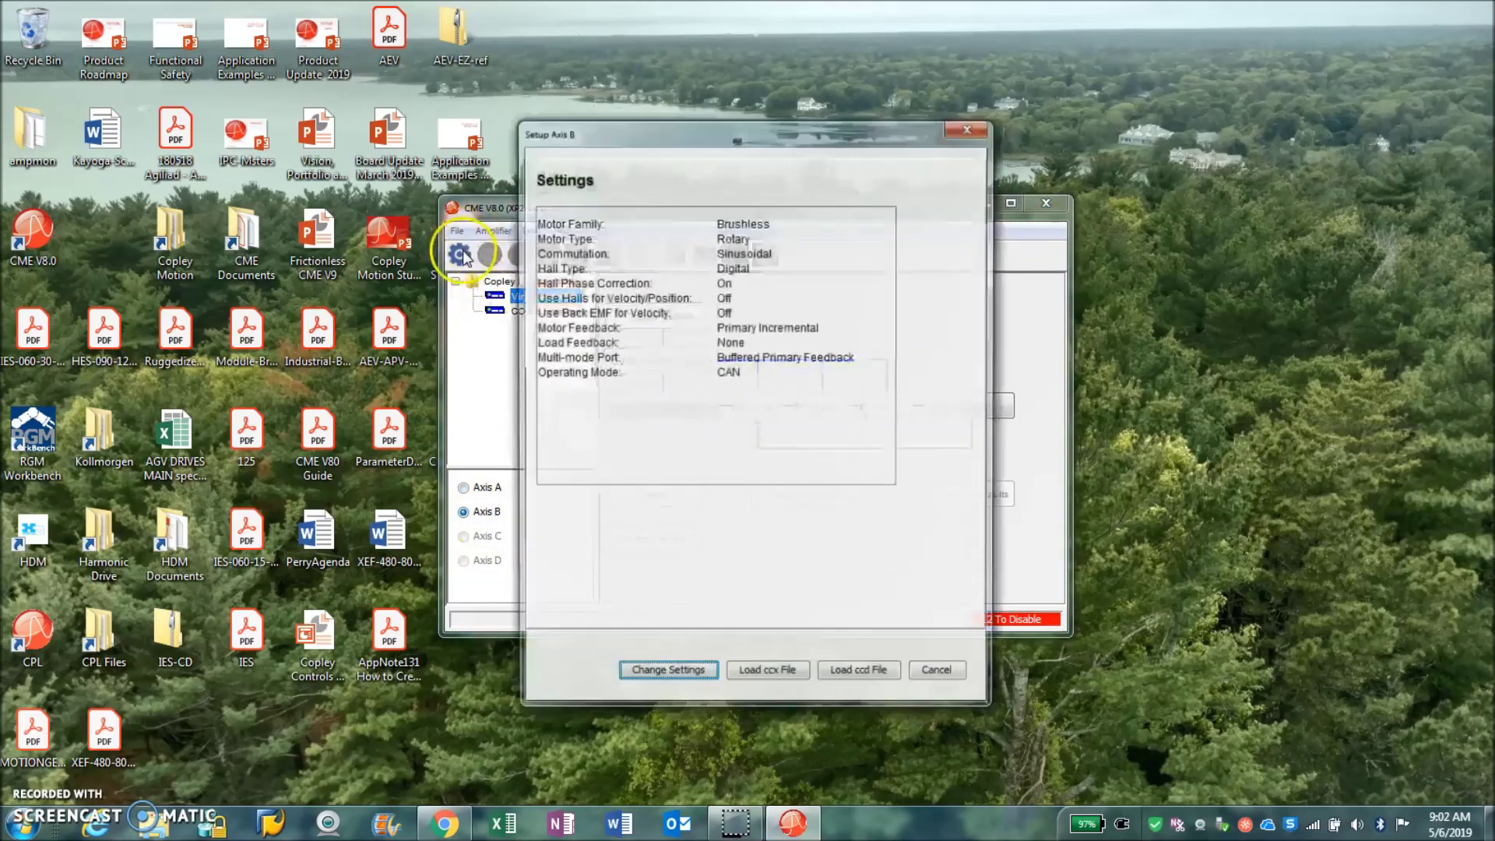
{"action": "left_click", "coordinate": [664, 675]}
{"action": "left_click", "coordinate": [867, 676]}
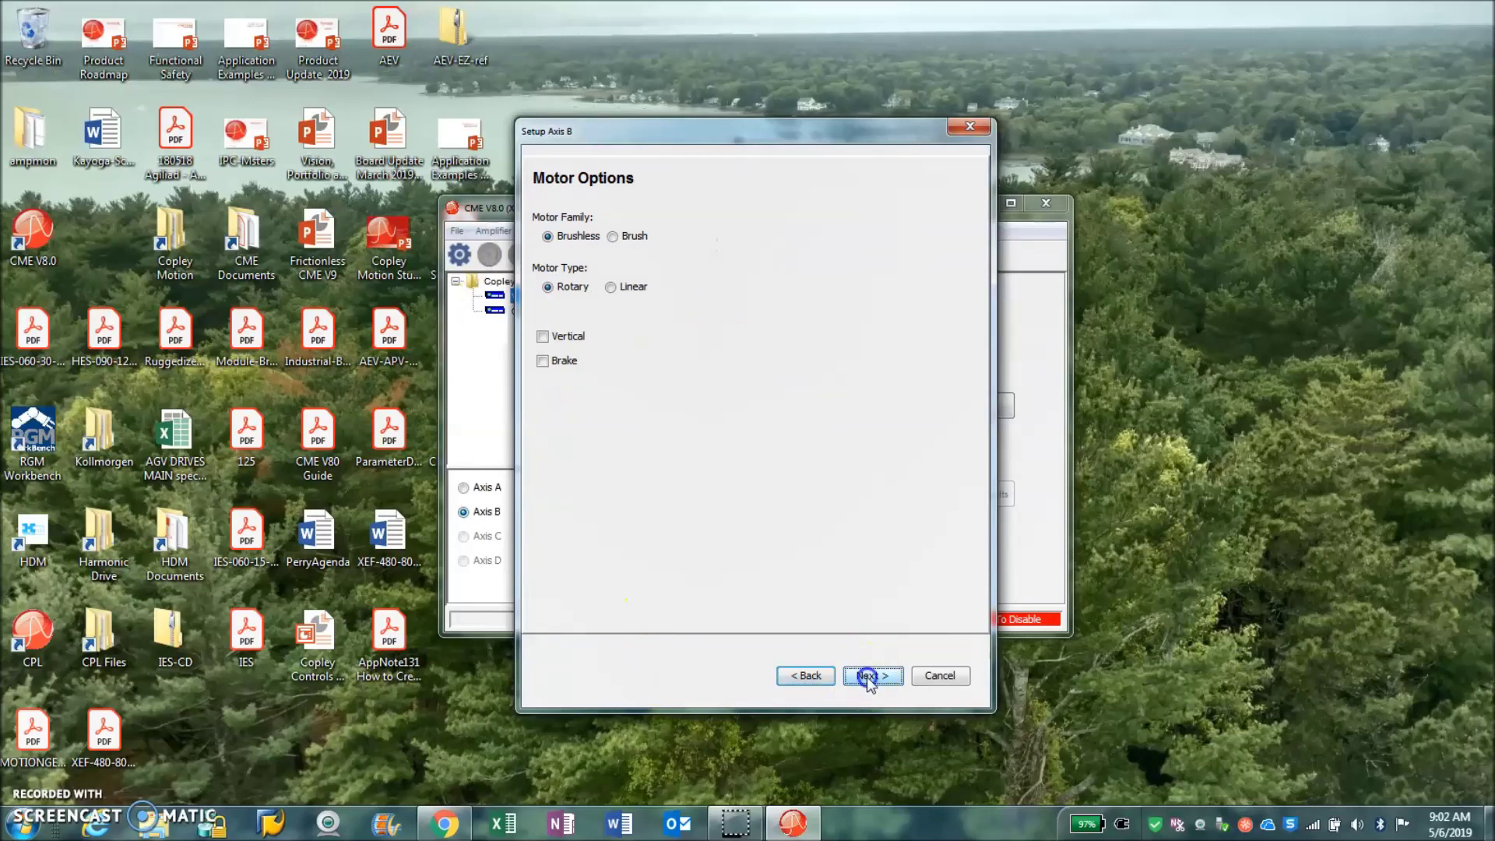
{"action": "left_click", "coordinate": [869, 676]}
{"action": "left_click", "coordinate": [869, 677]}
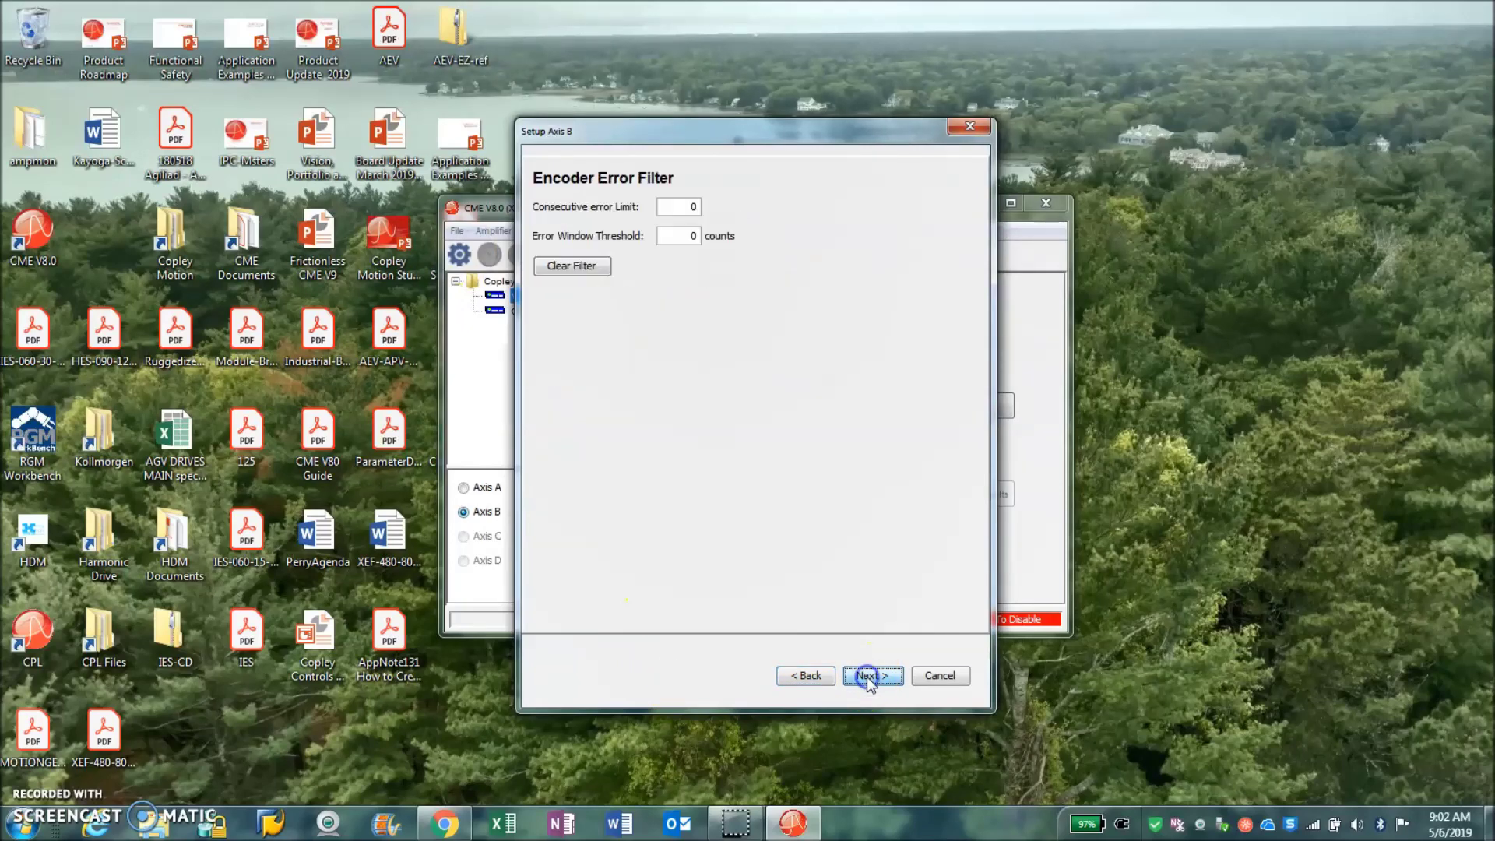
{"action": "left_click", "coordinate": [870, 677]}
{"action": "left_click", "coordinate": [869, 676]}
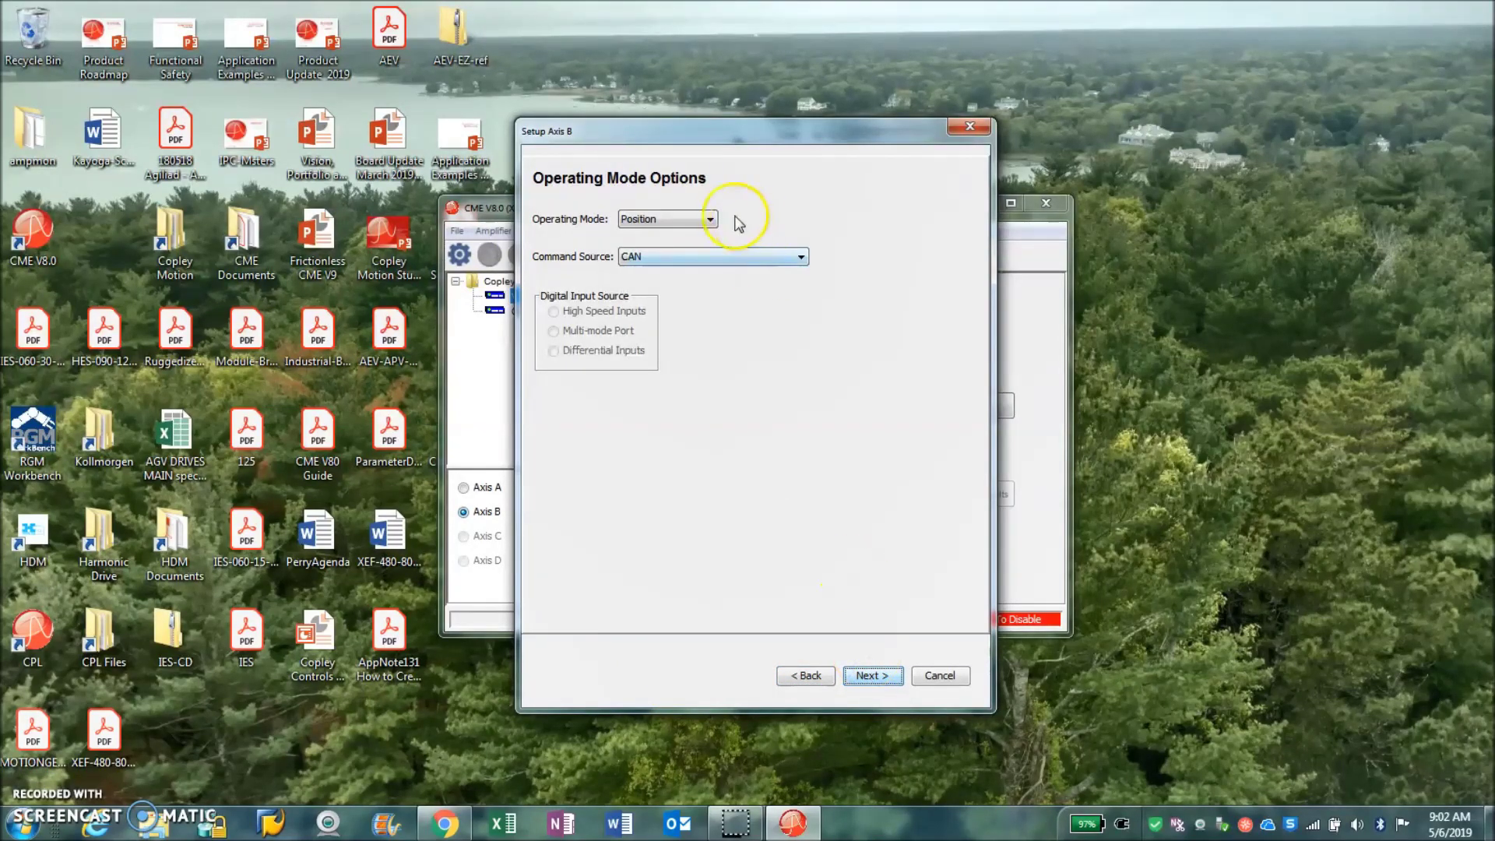
Step: Choose Current operating mode with a Slave command source, then close the wizard
{"action": "left_click", "coordinate": [708, 218]}
{"action": "left_click", "coordinate": [698, 236]}
{"action": "left_click", "coordinate": [701, 257]}
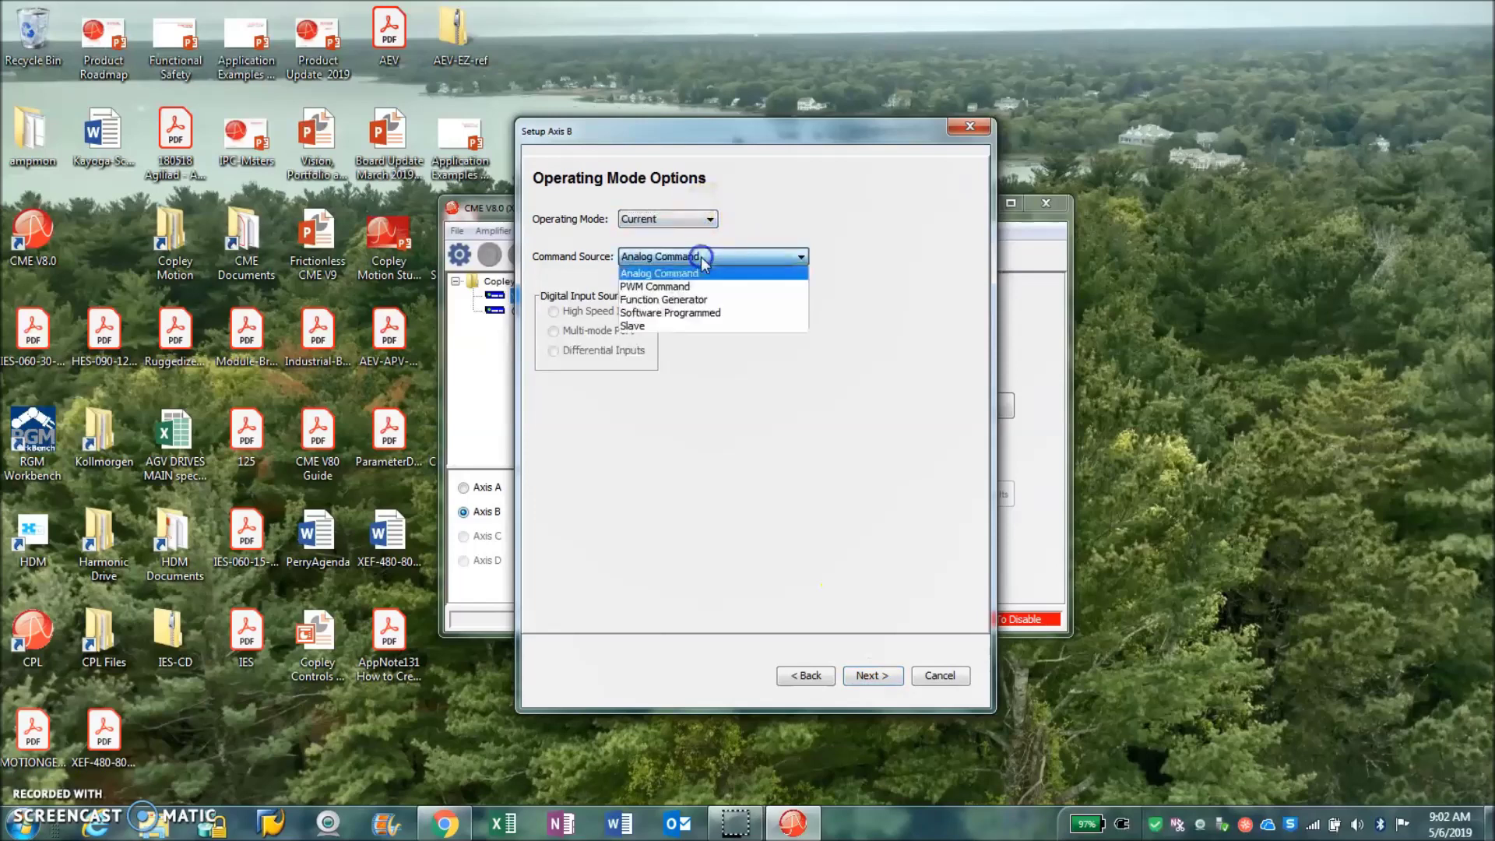
{"action": "left_click", "coordinate": [666, 325]}
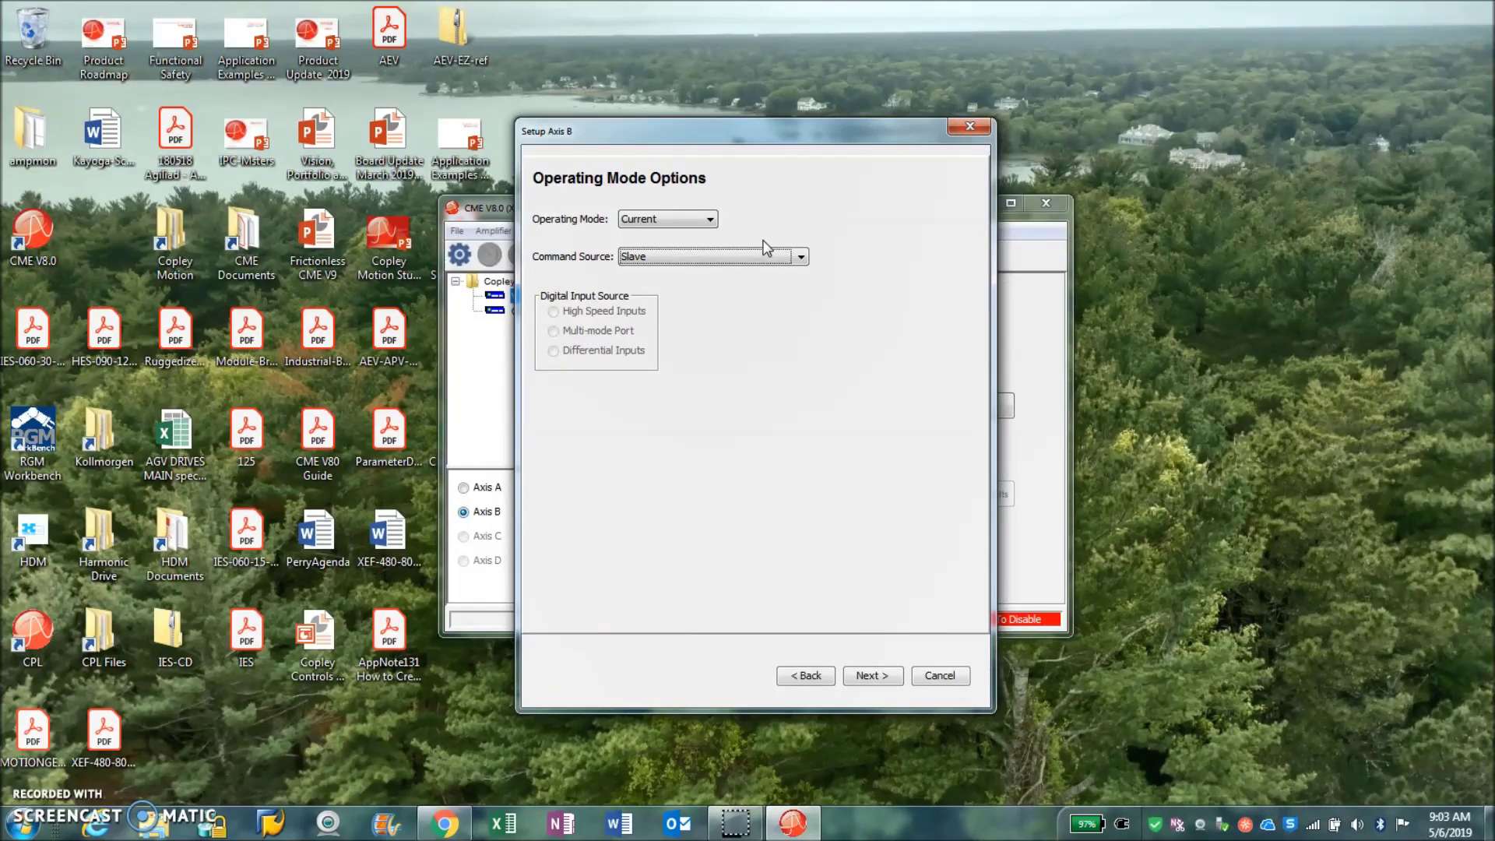
{"action": "left_click", "coordinate": [971, 129]}
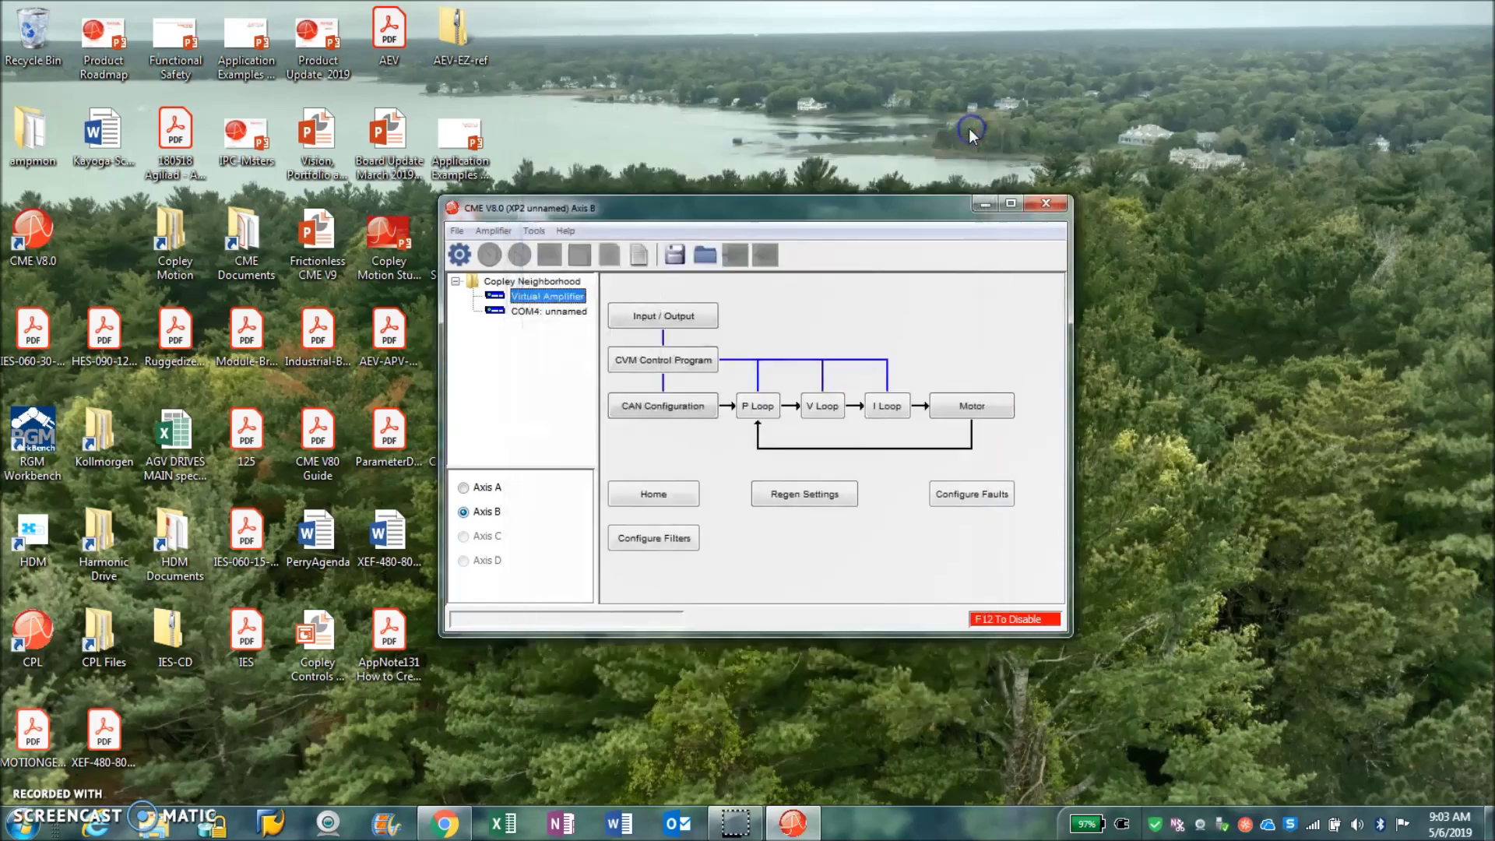
Step: Open parameter_dictionary from Help > All Documents
{"action": "left_click", "coordinate": [535, 353]}
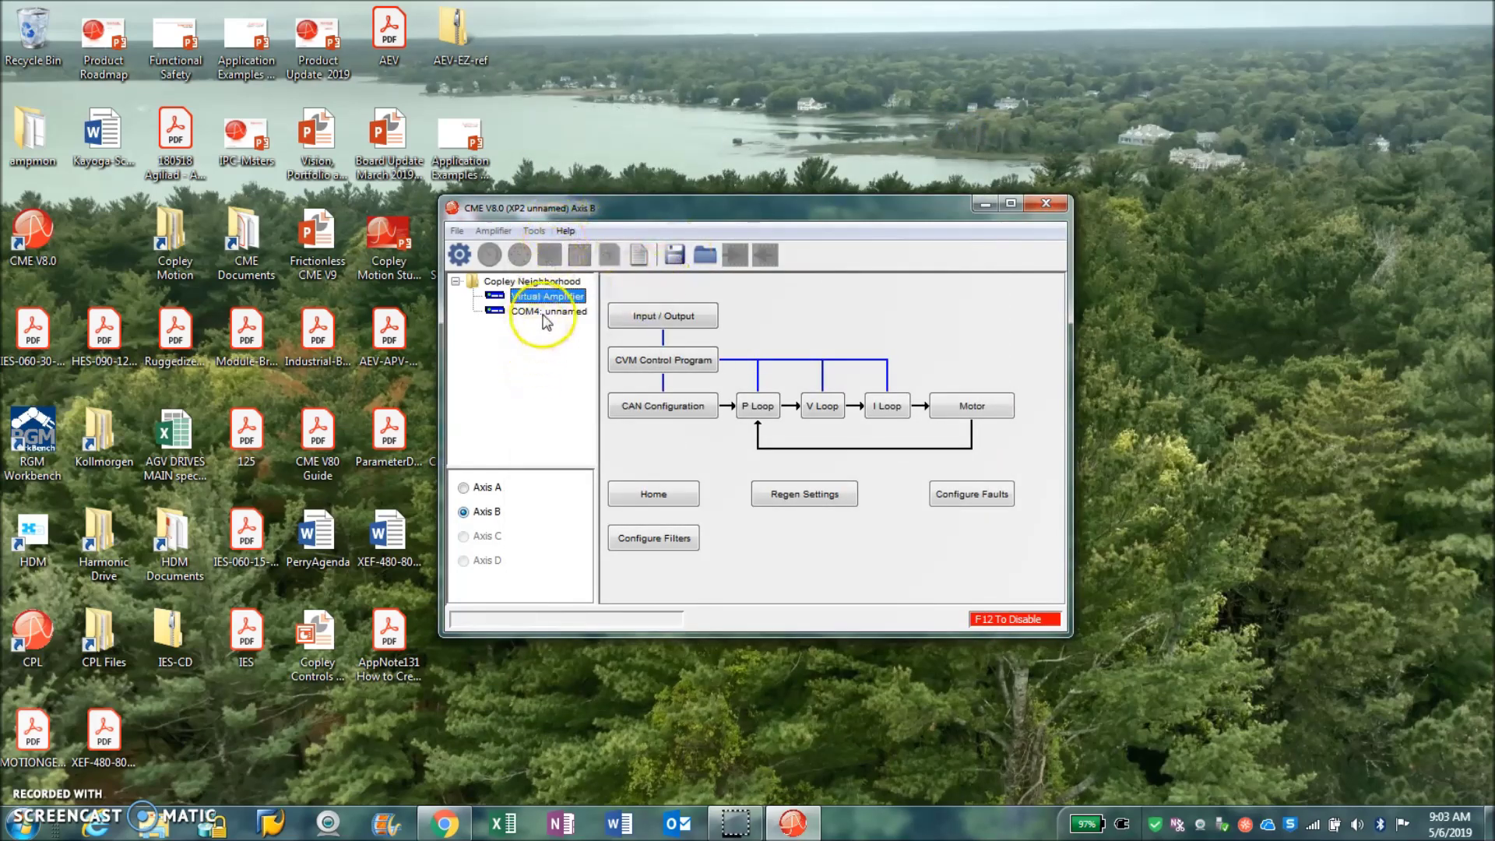
{"action": "left_click", "coordinate": [565, 231]}
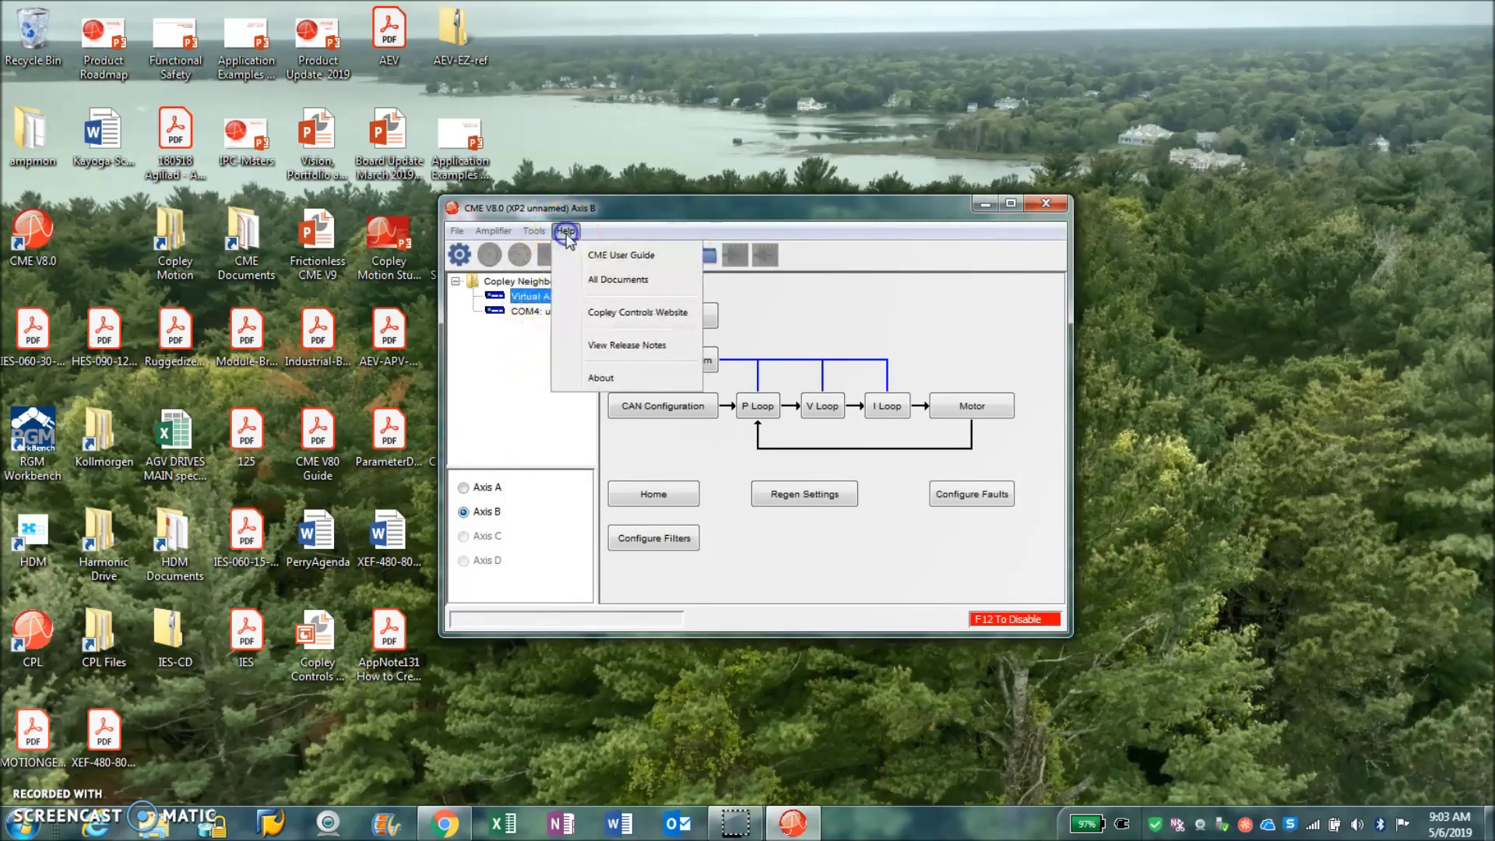
{"action": "left_click", "coordinate": [615, 280]}
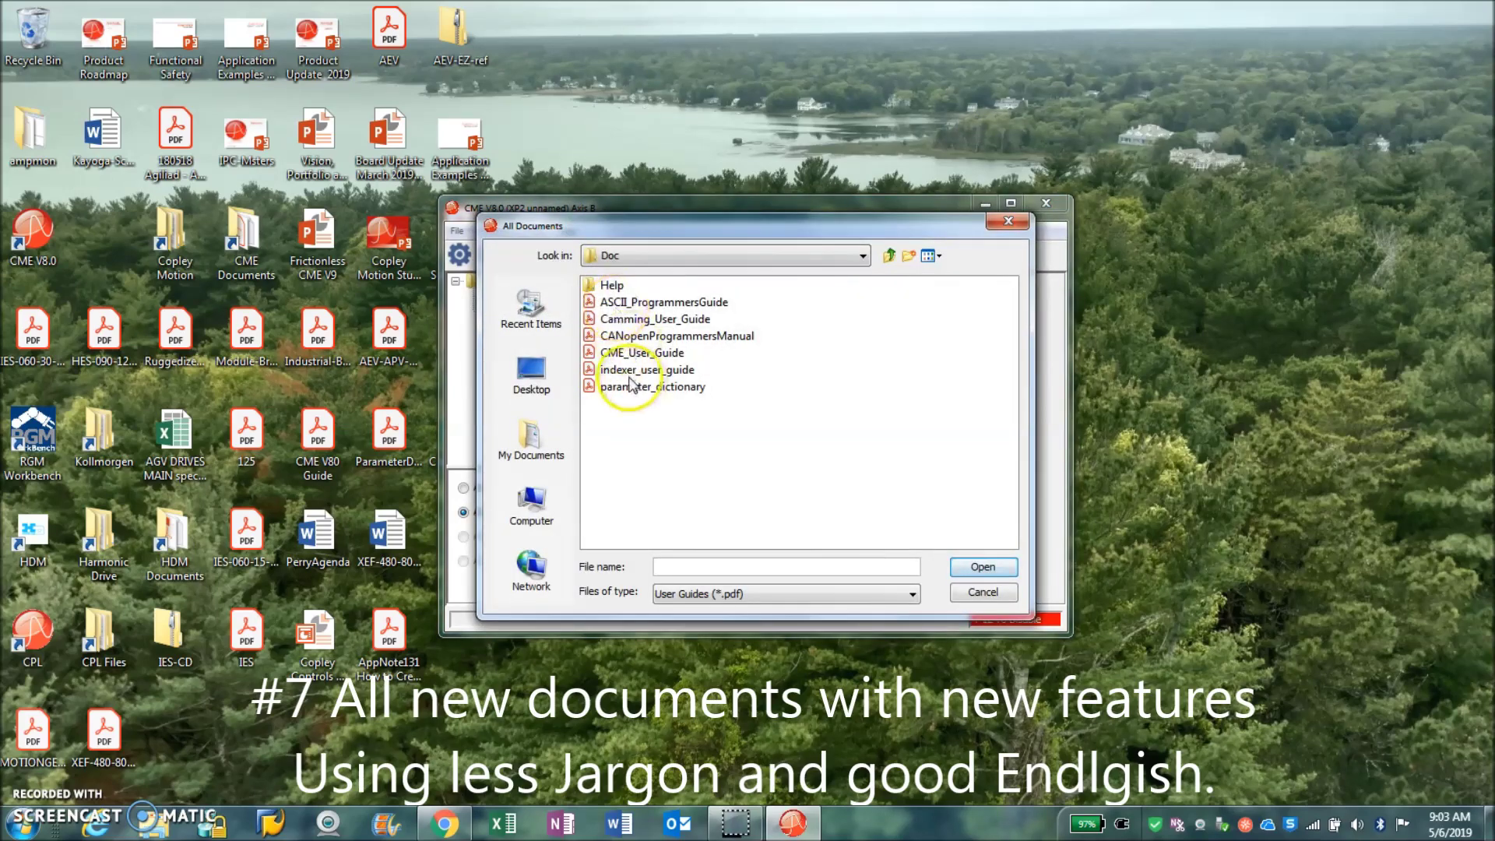
{"action": "double_click", "coordinate": [644, 388]}
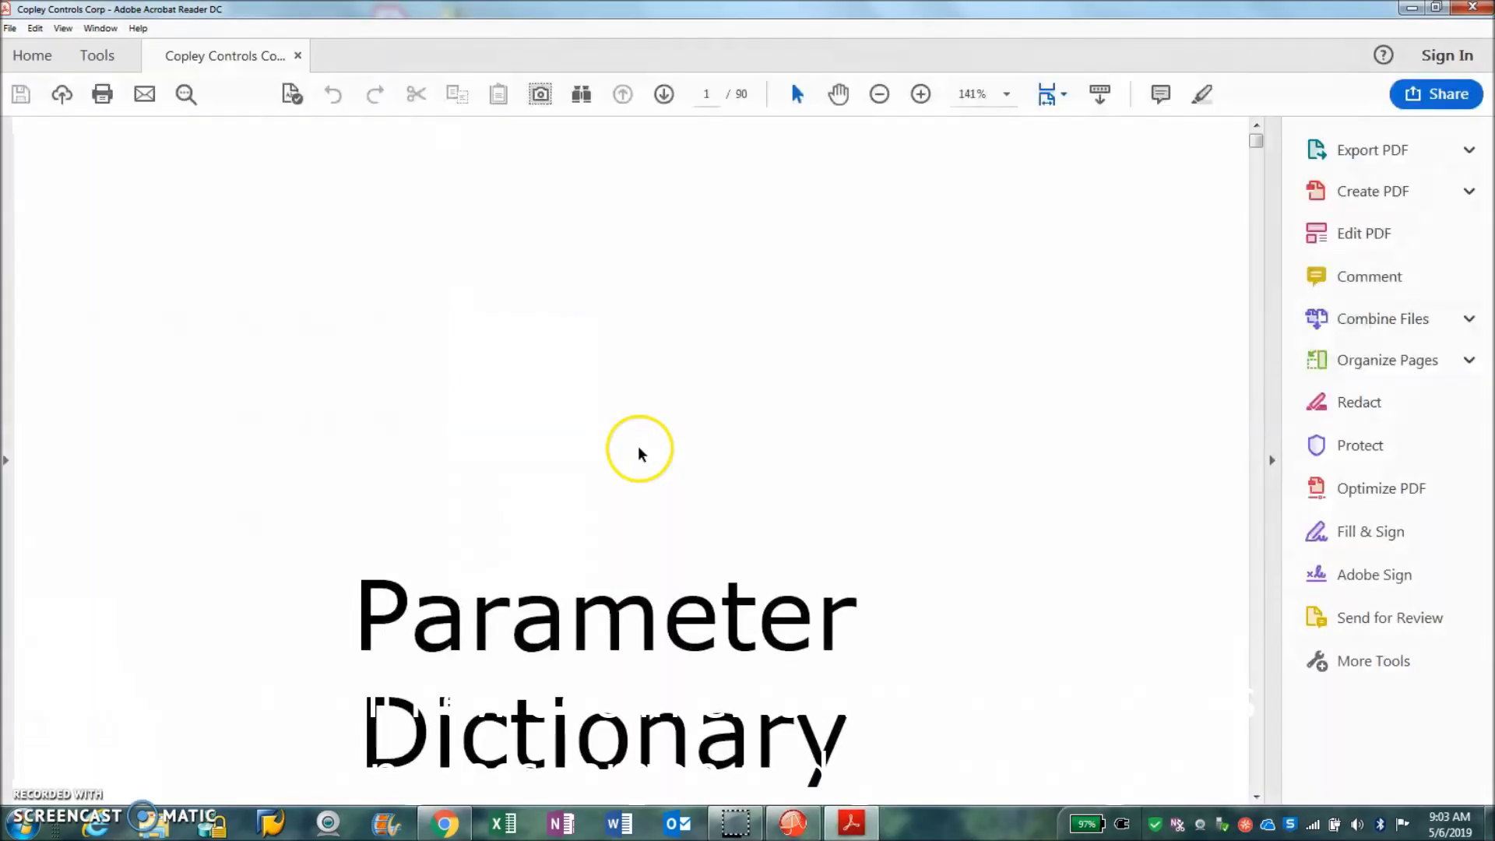
Step: On page 12, highlight code 0x2E and the MACRO and Mem headings, then close Acrobat Reader
{"action": "scroll", "coordinate": [639, 451], "scroll_direction": "down", "scroll_amount": 10}
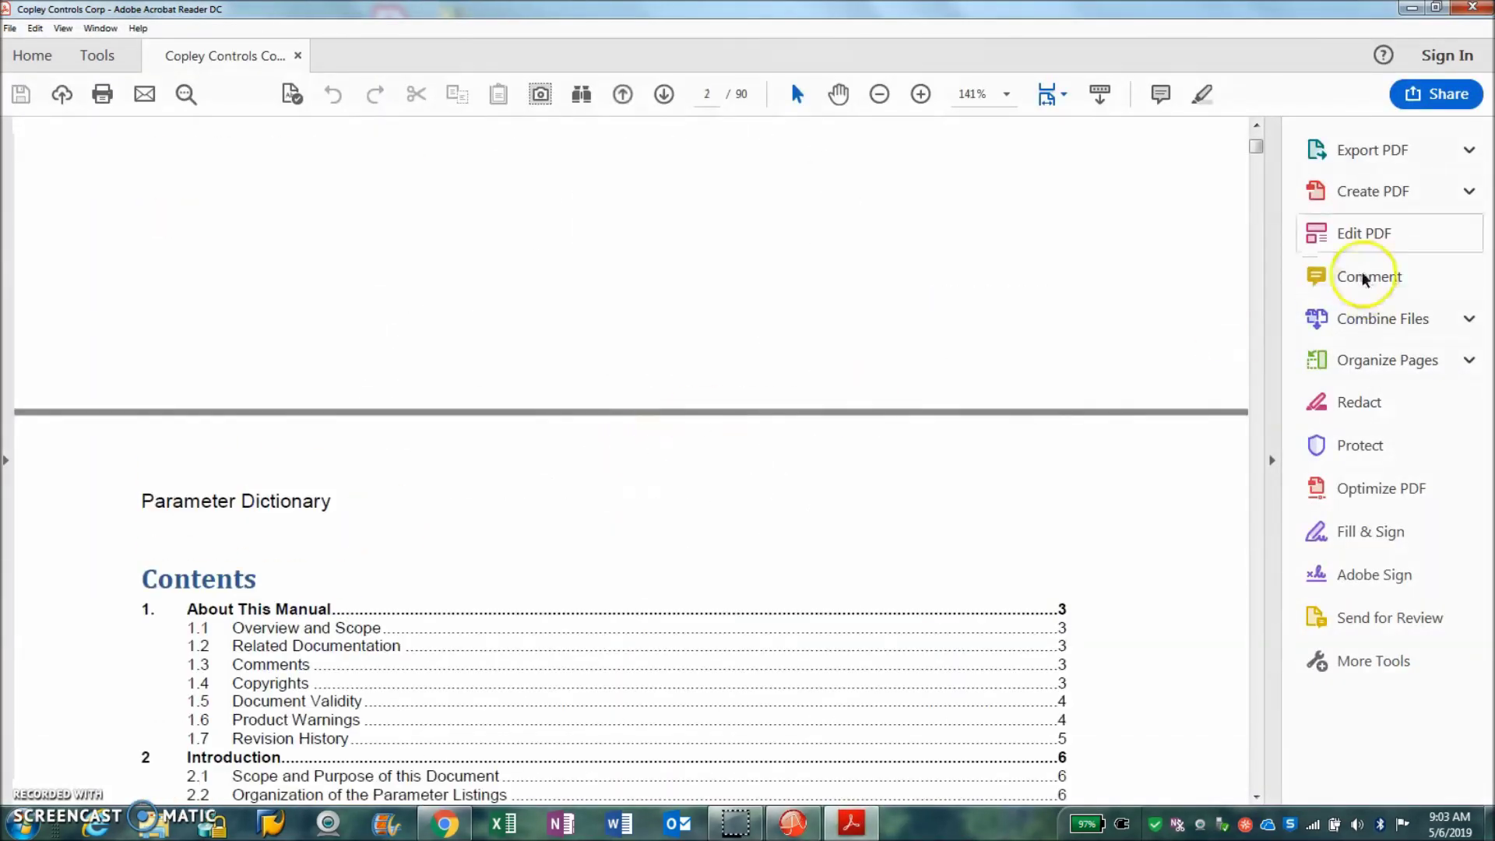
{"action": "left_click_drag", "start_coordinate": [1258, 147], "coordinate": [1256, 222]}
{"action": "scroll", "coordinate": [1103, 397], "scroll_direction": "up", "scroll_amount": 5}
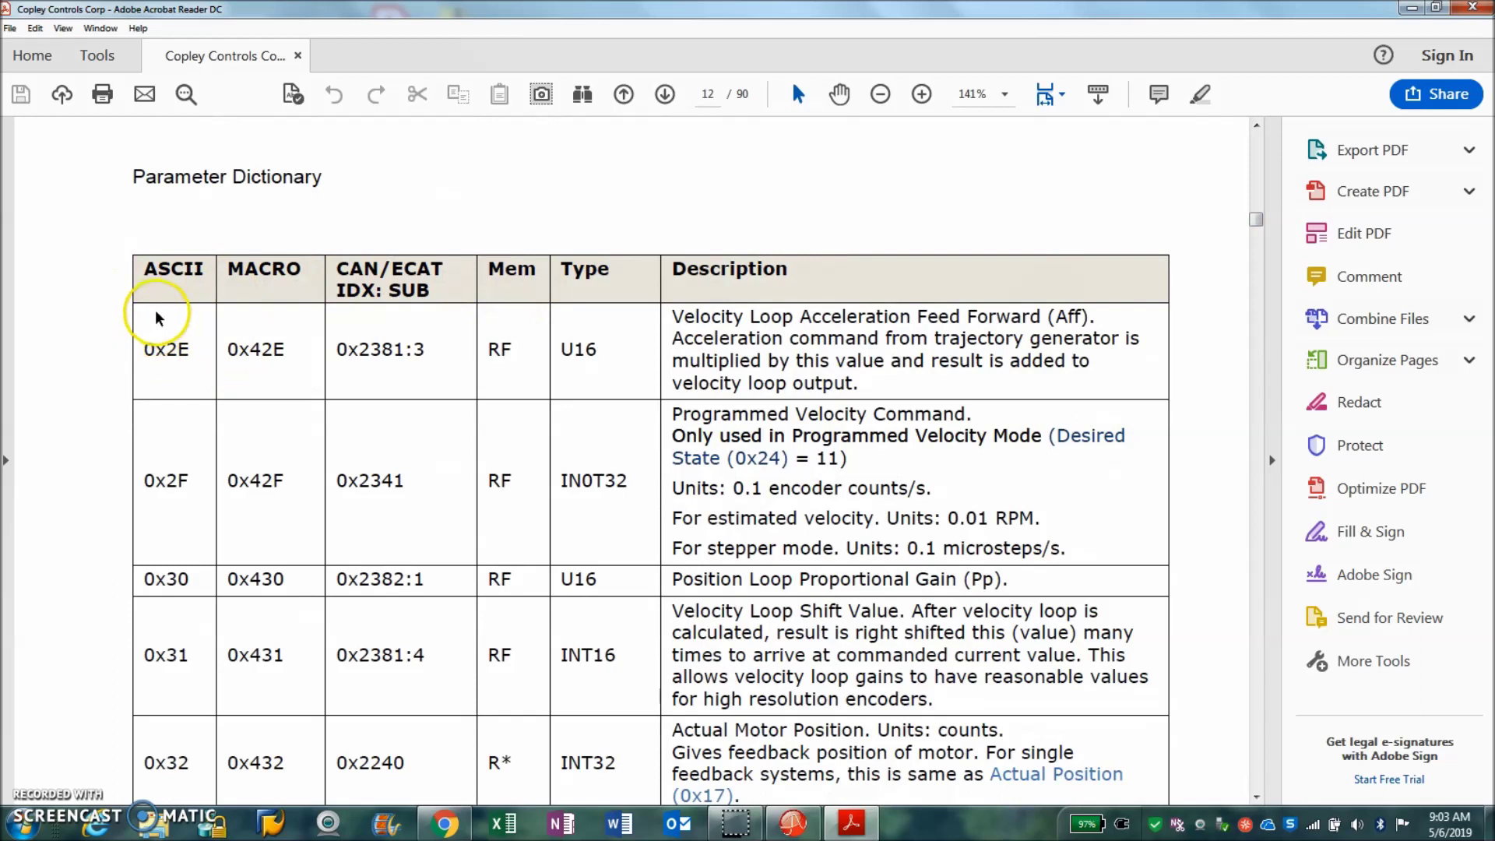
{"action": "left_click_drag", "start_coordinate": [145, 350], "coordinate": [199, 348]}
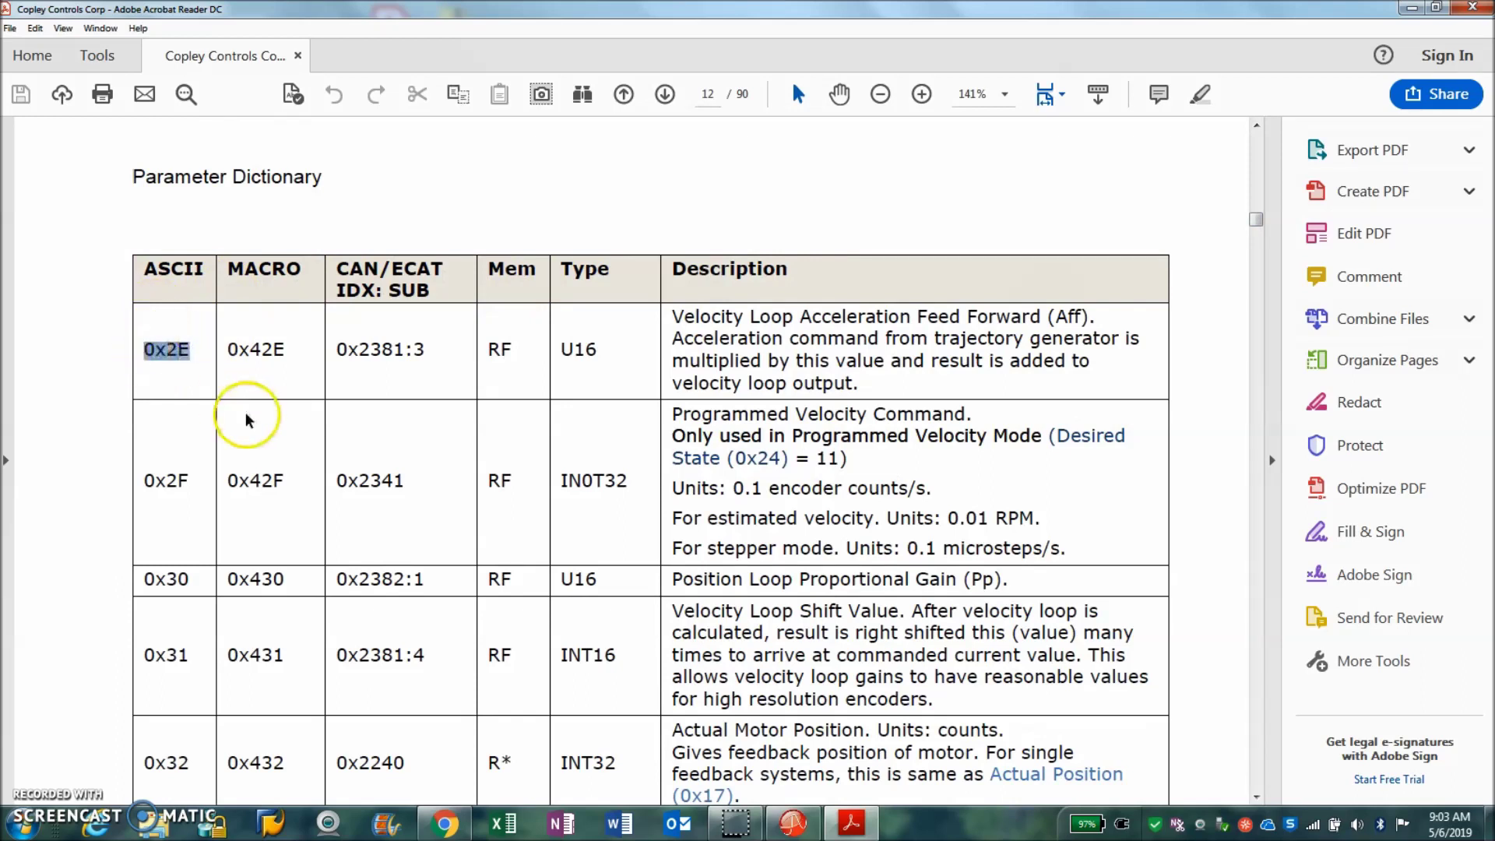
{"action": "left_click_drag", "start_coordinate": [227, 268], "coordinate": [421, 290]}
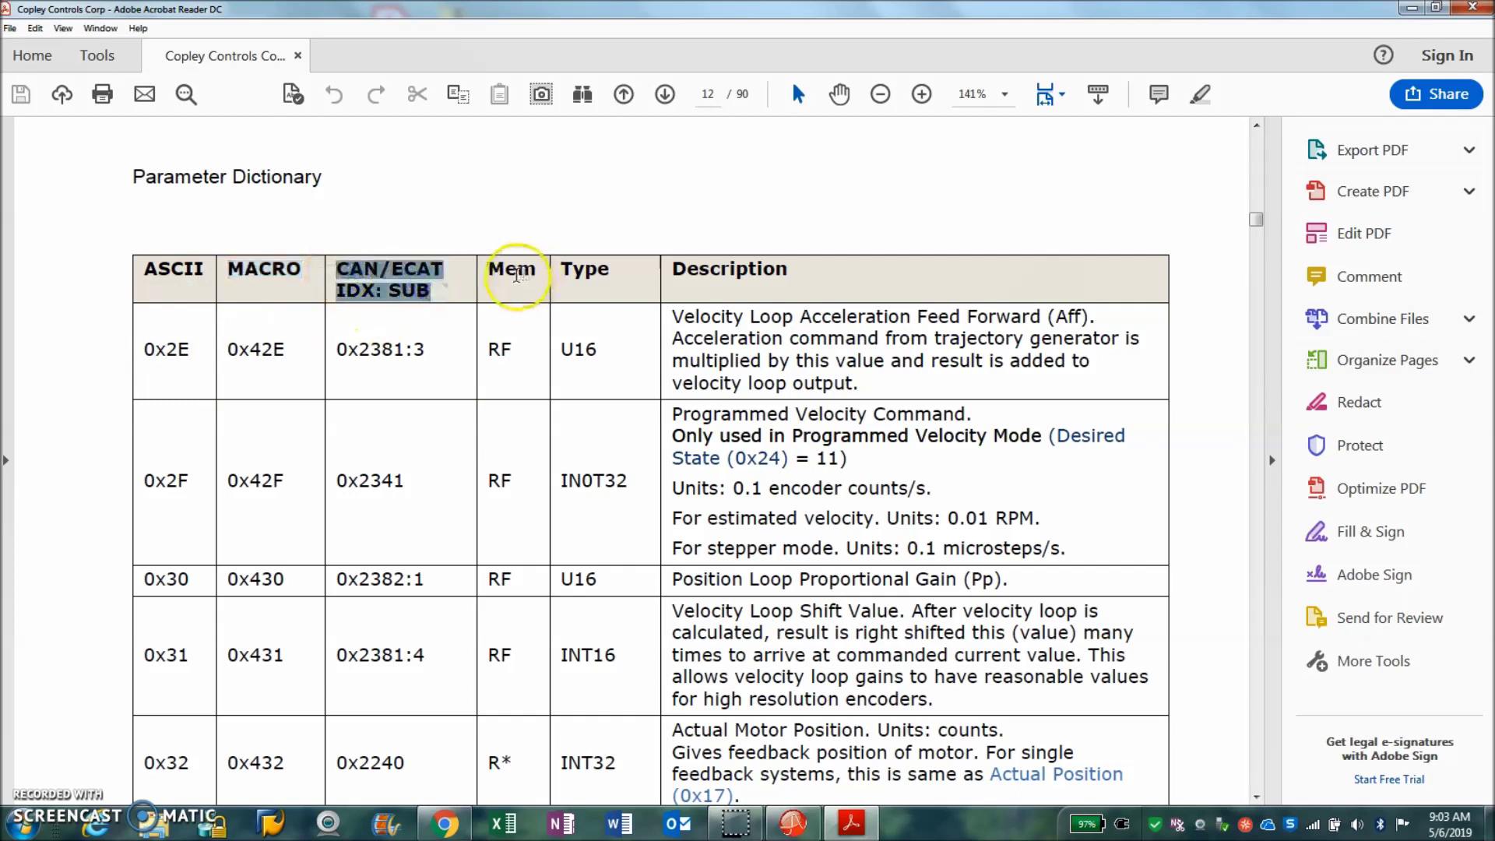
{"action": "left_click_drag", "start_coordinate": [489, 269], "coordinate": [597, 273]}
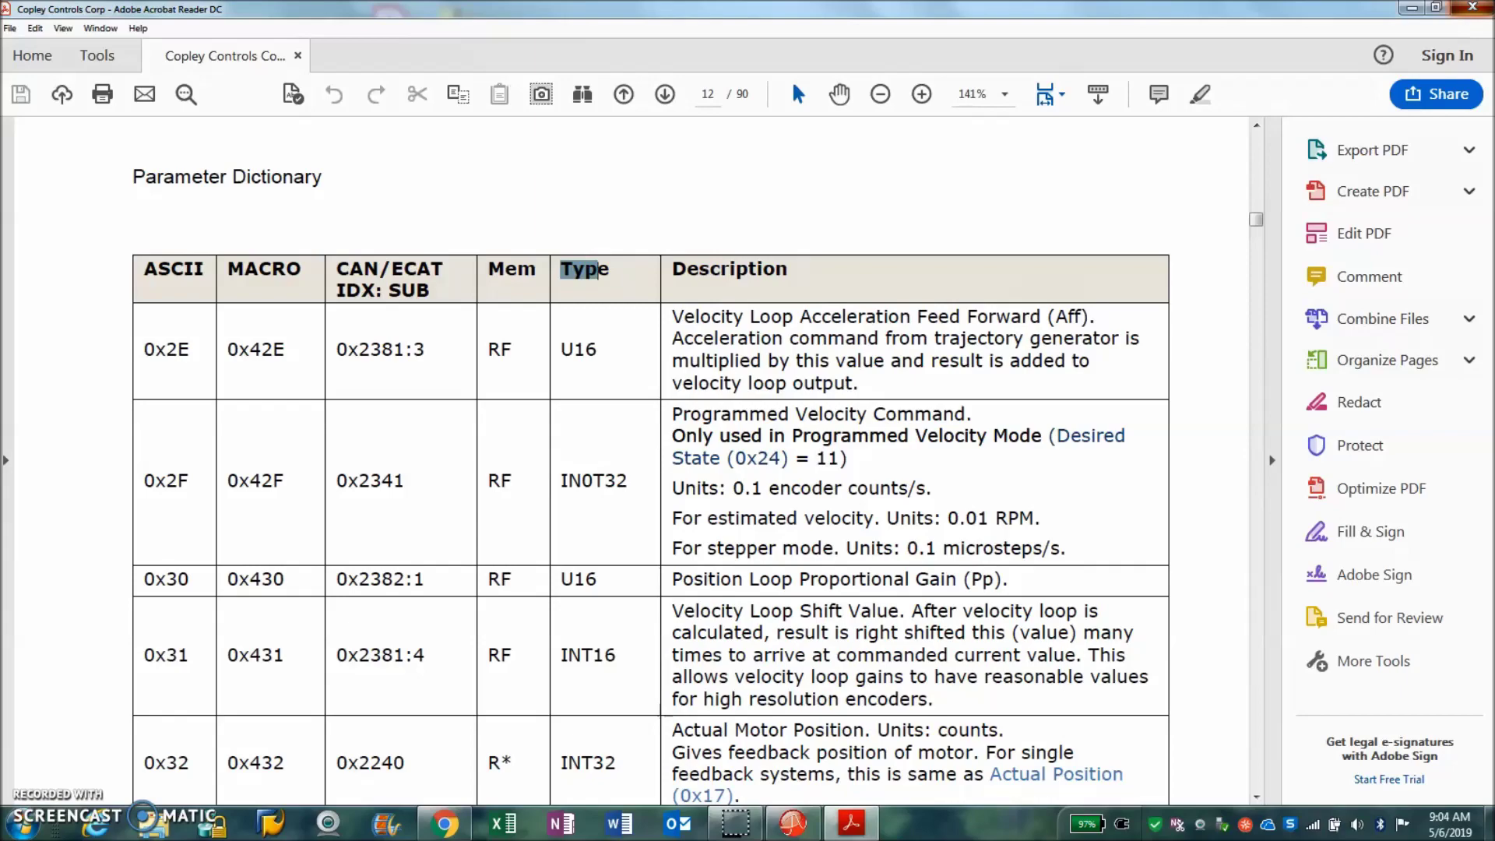
{"action": "left_click", "coordinate": [1472, 8]}
{"action": "left_click", "coordinate": [565, 231]}
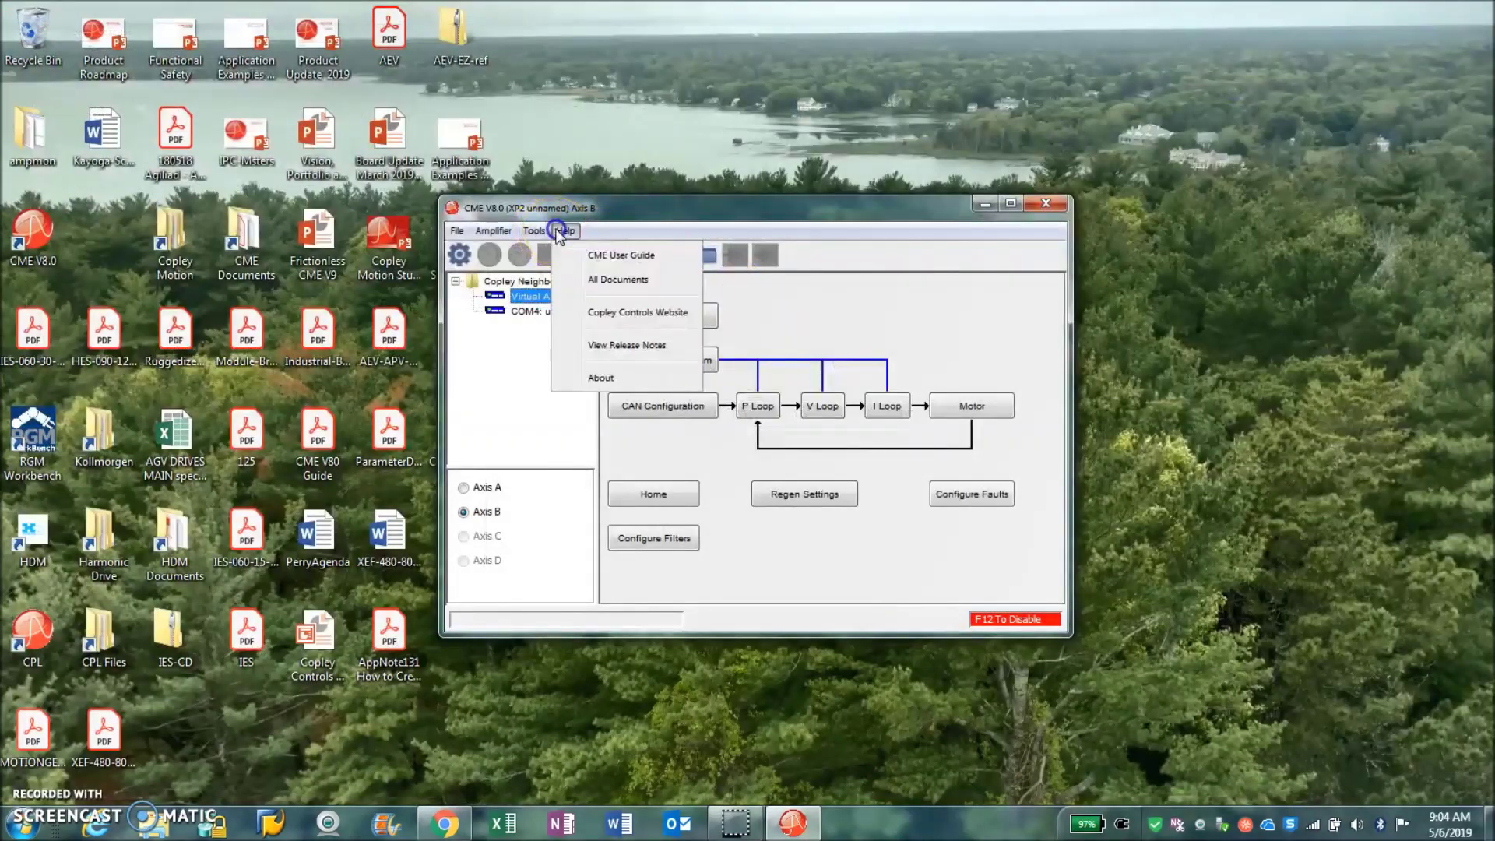
{"action": "left_click", "coordinate": [604, 345]}
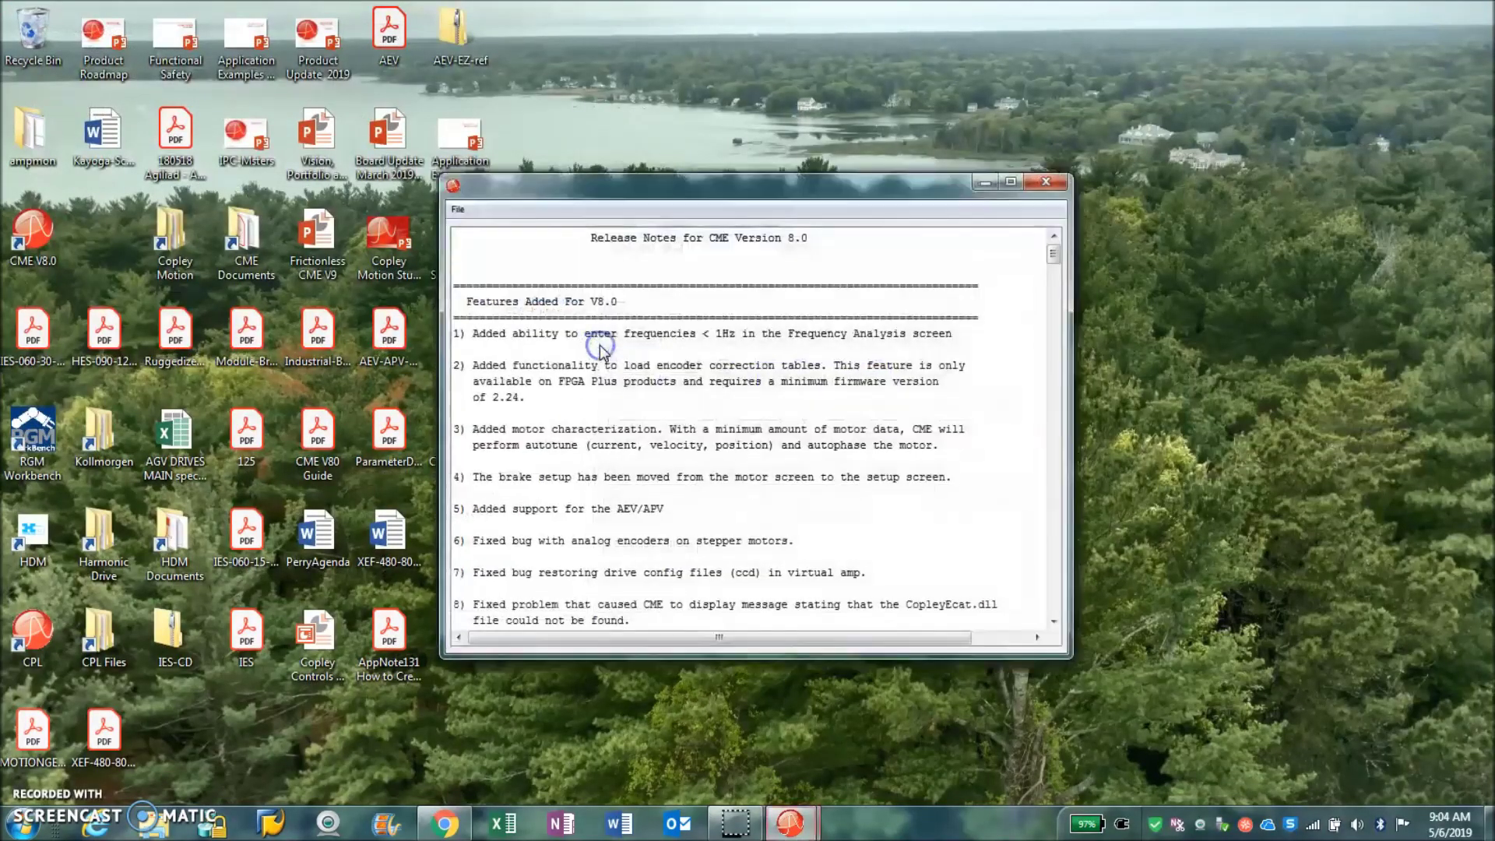
{"action": "left_click_drag", "start_coordinate": [617, 509], "coordinate": [664, 509]}
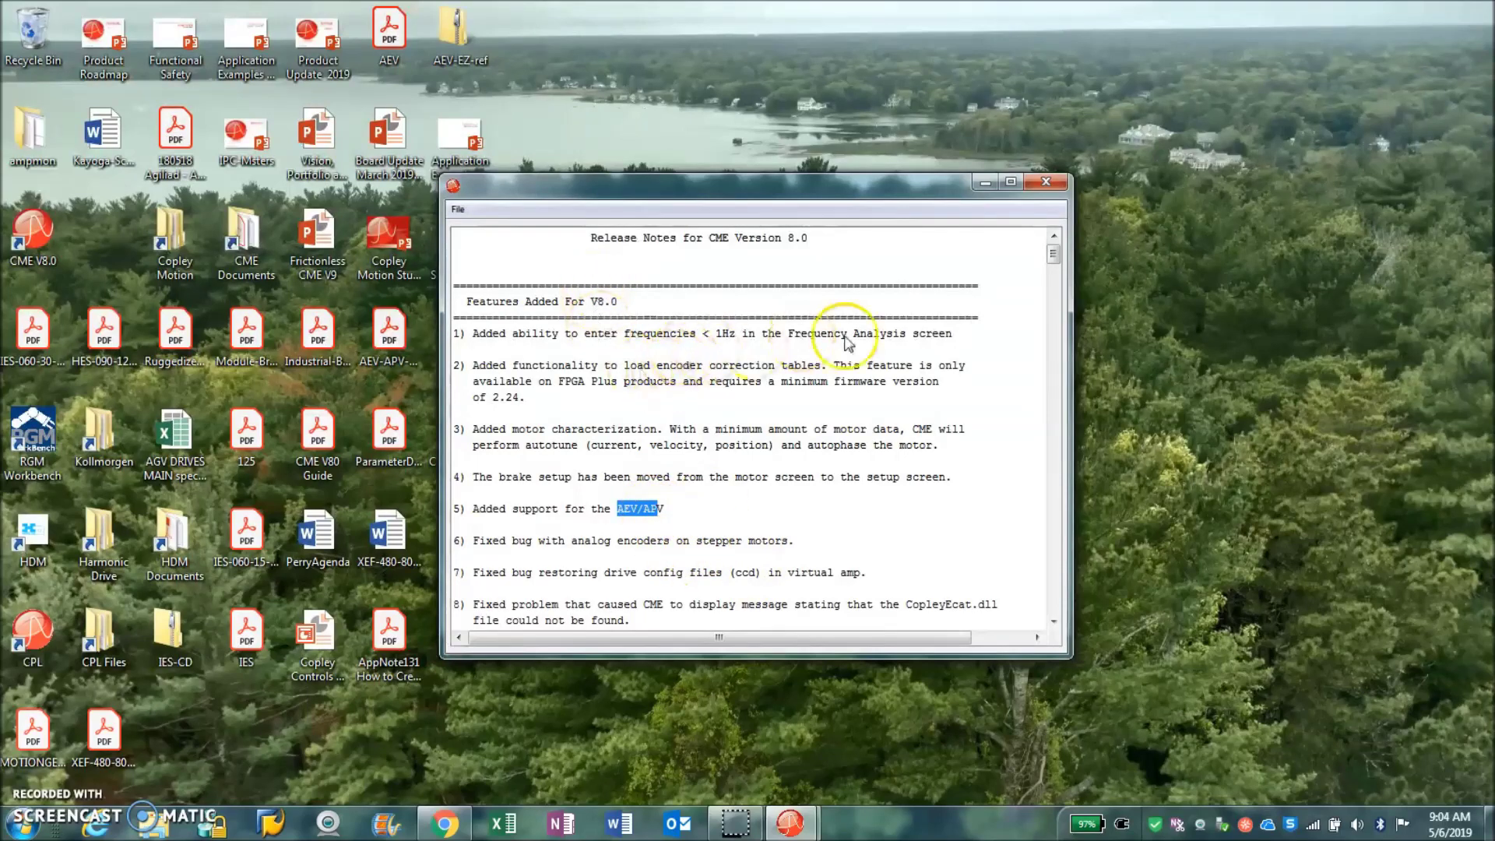
{"action": "left_click", "coordinate": [580, 364]}
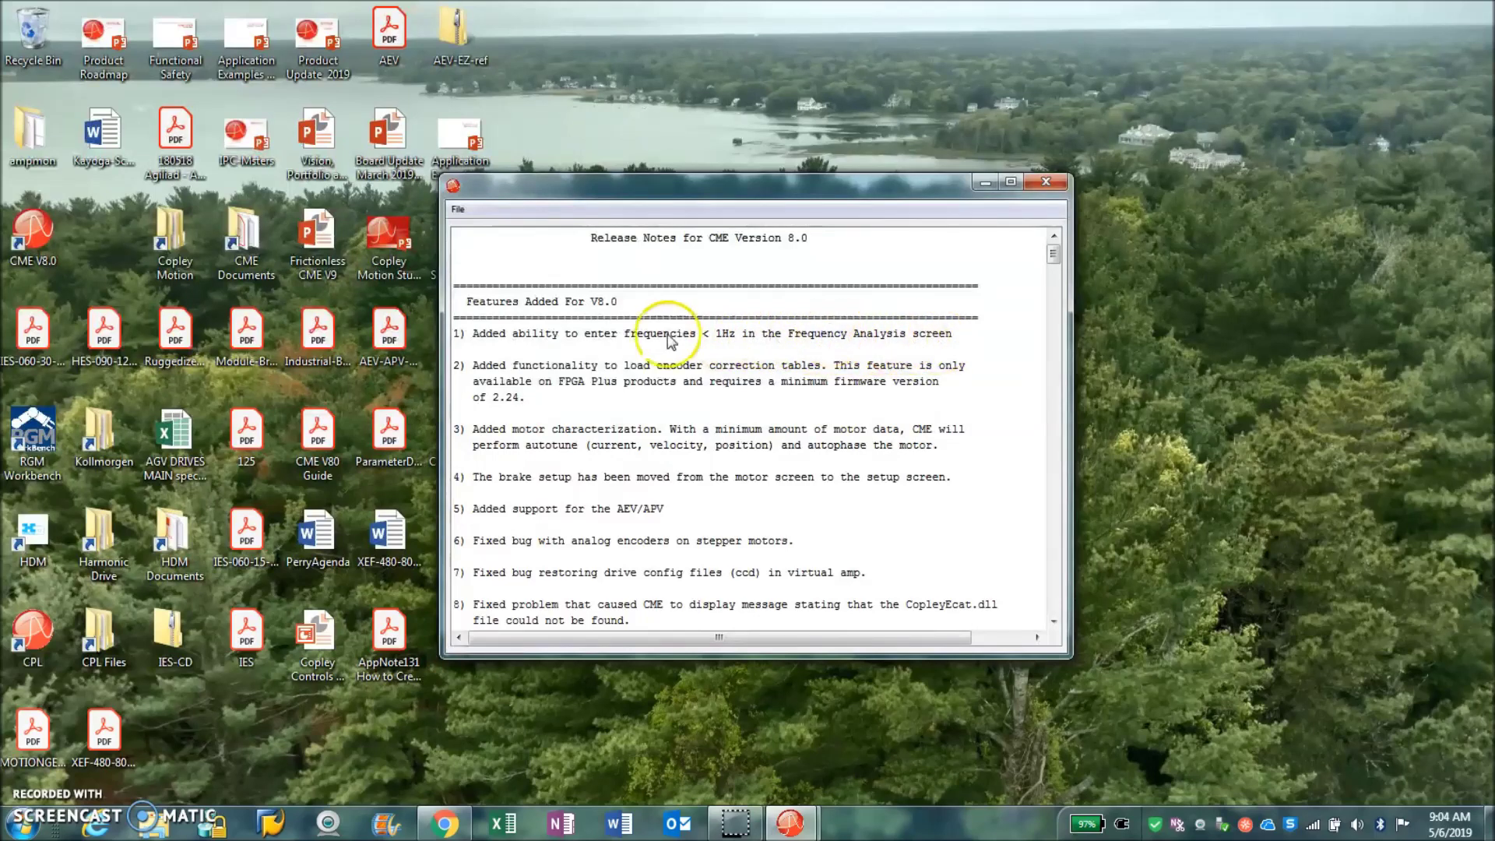
{"action": "left_click_drag", "start_coordinate": [703, 335], "coordinate": [828, 335]}
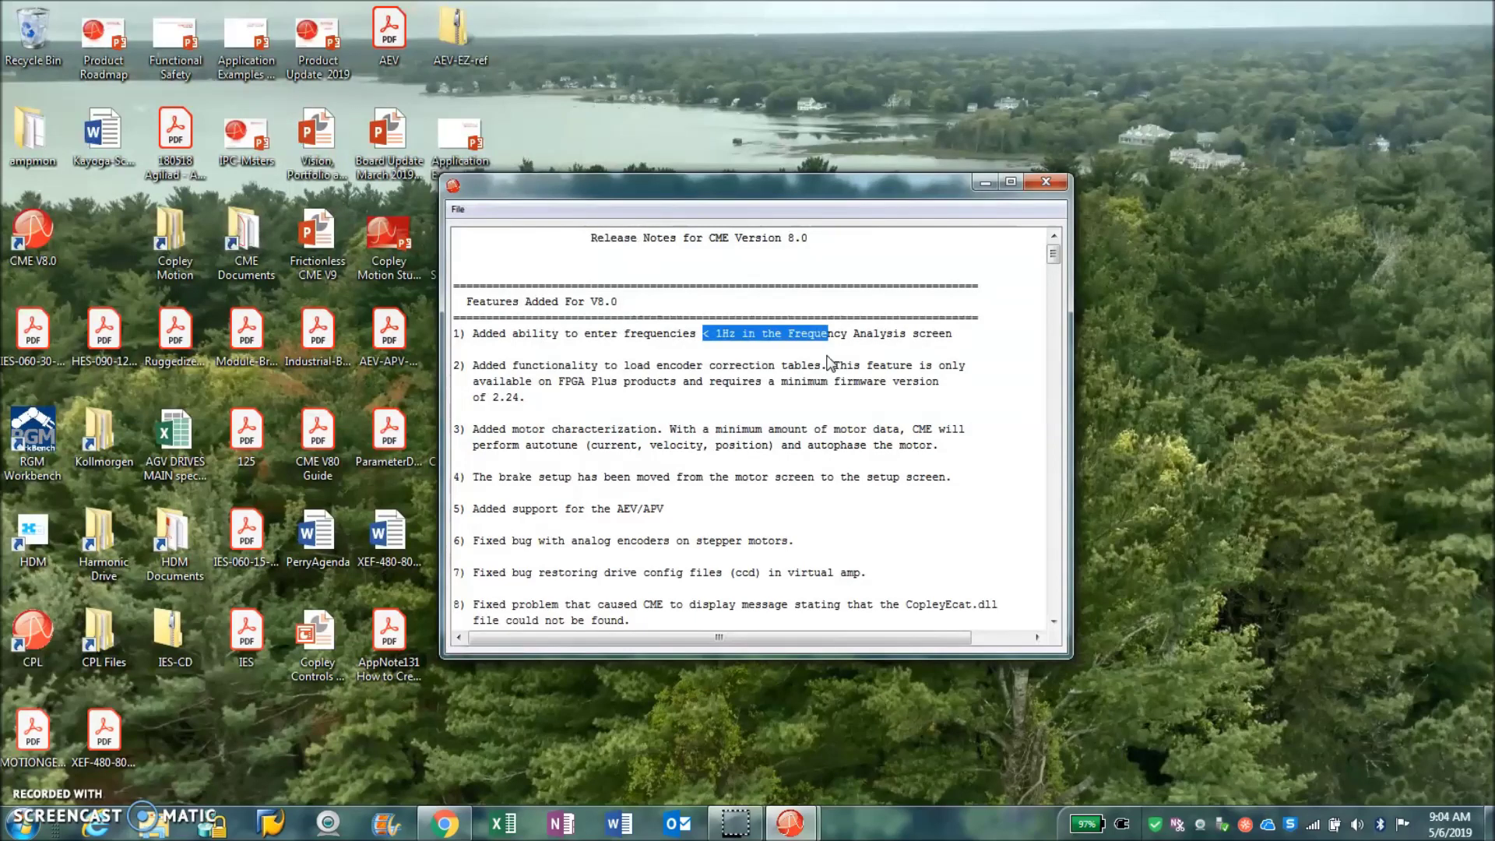
{"action": "left_click", "coordinate": [1048, 182]}
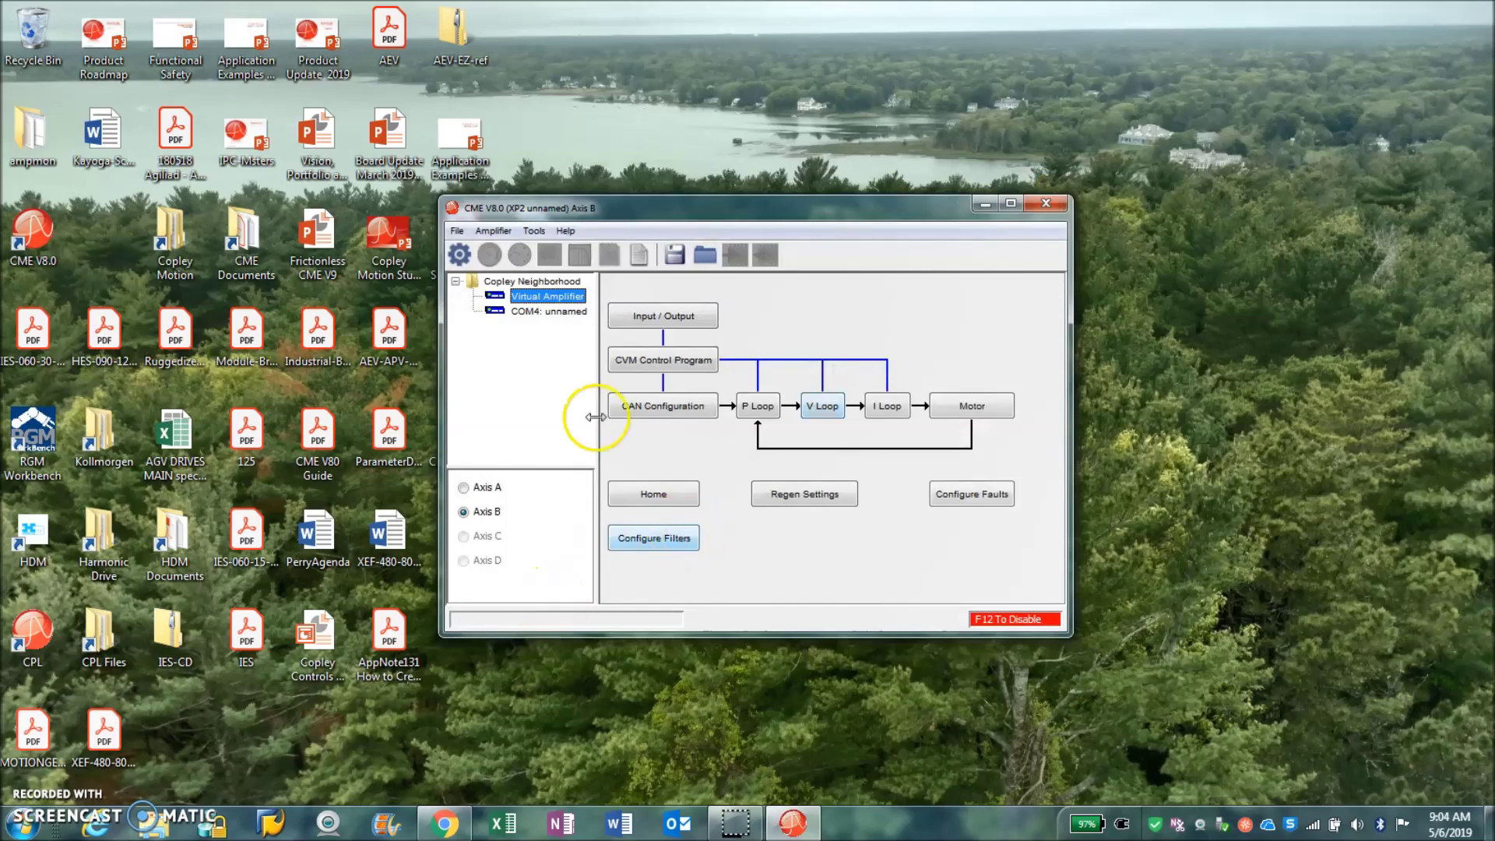
Step: Check Digital Outputs 5-7, leaving OUT5 Not Configured and OUT6 Brake-Active Off
{"action": "left_click", "coordinate": [699, 317]}
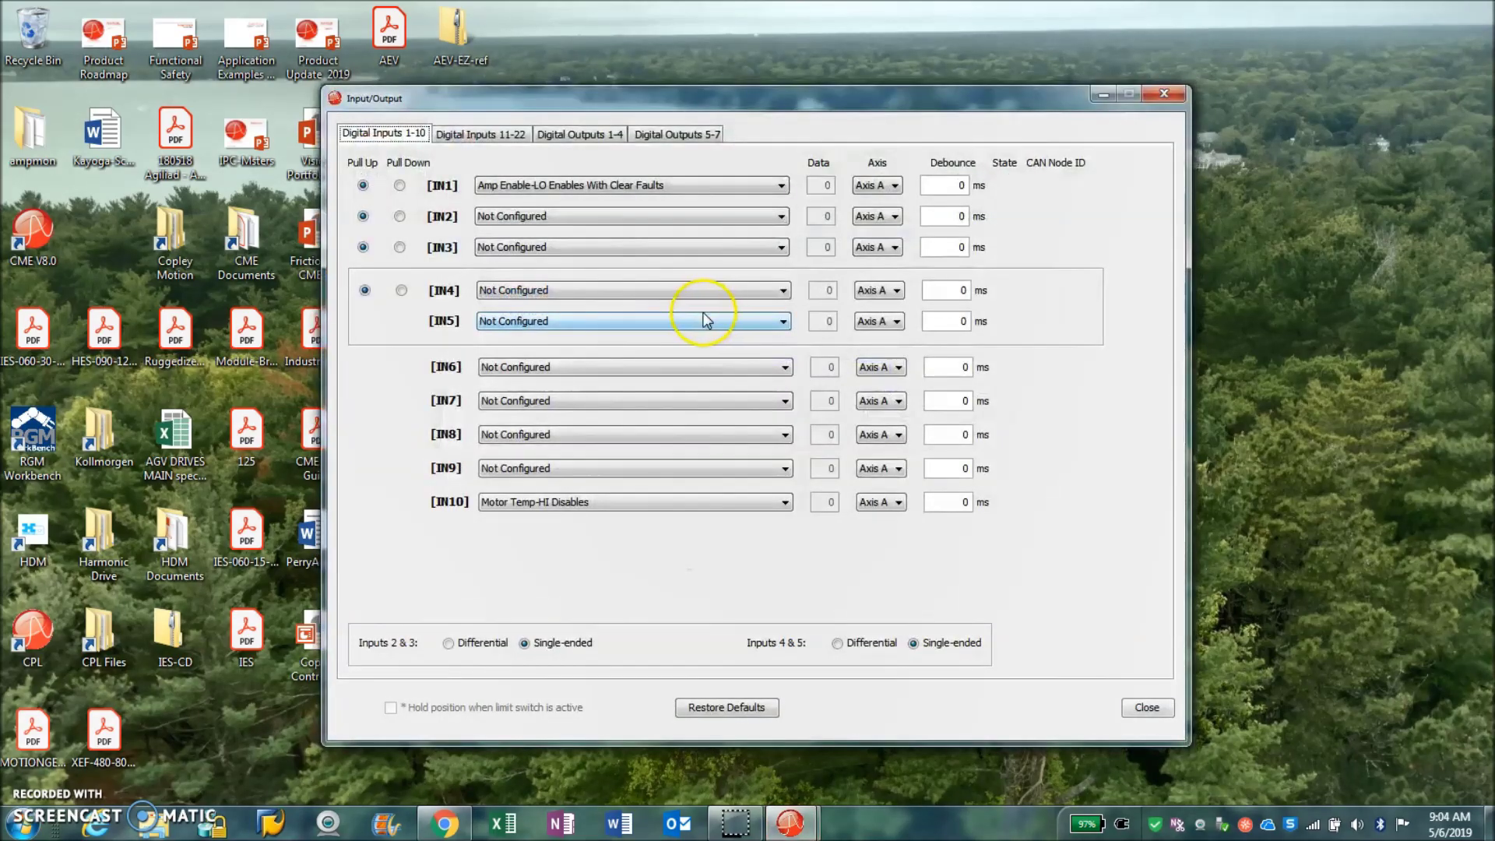
{"action": "left_click", "coordinate": [668, 134]}
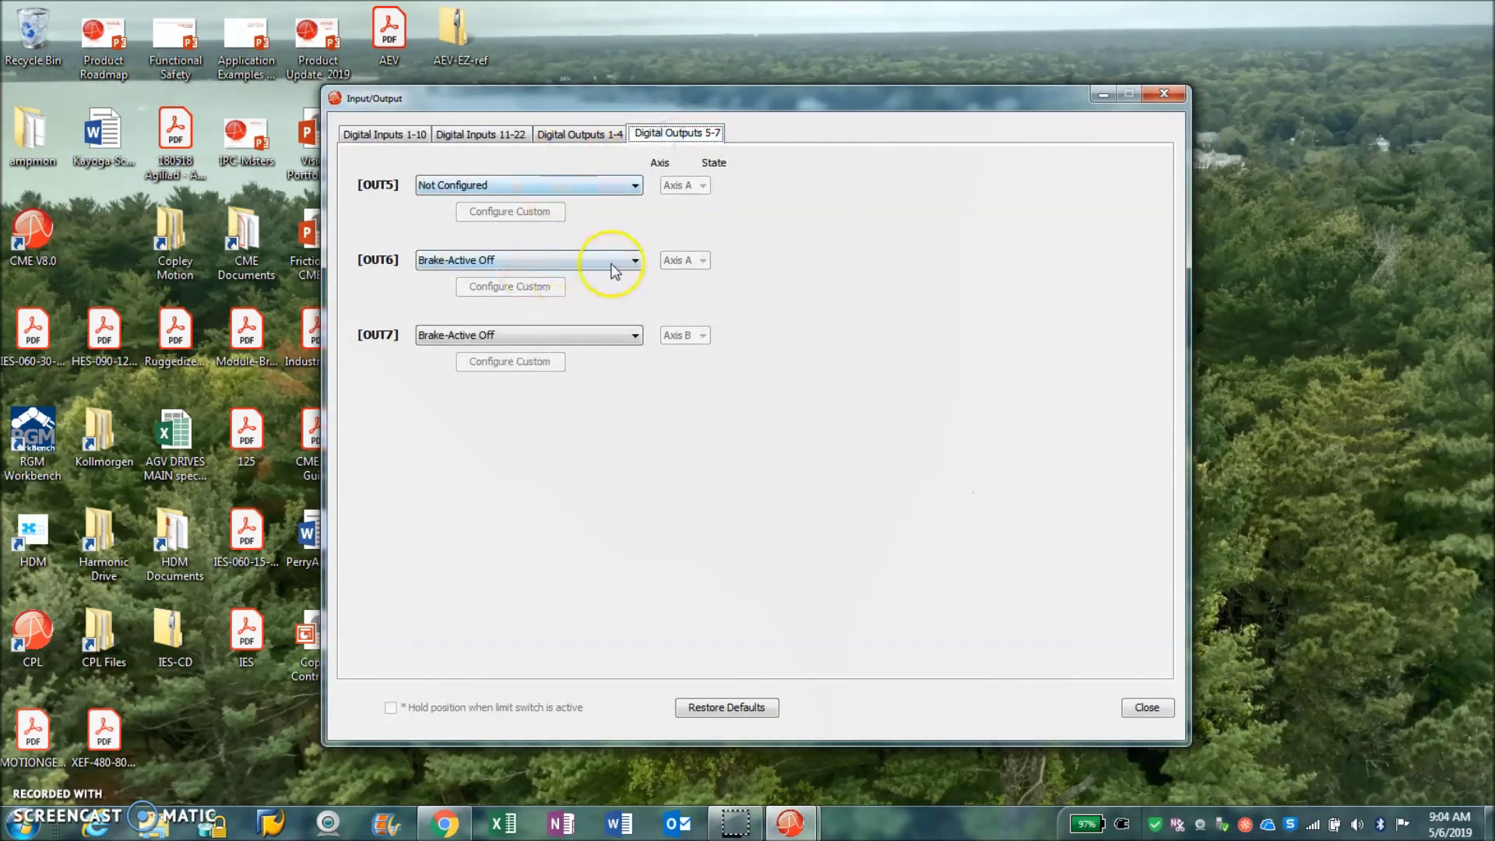
{"action": "left_click", "coordinate": [631, 185]}
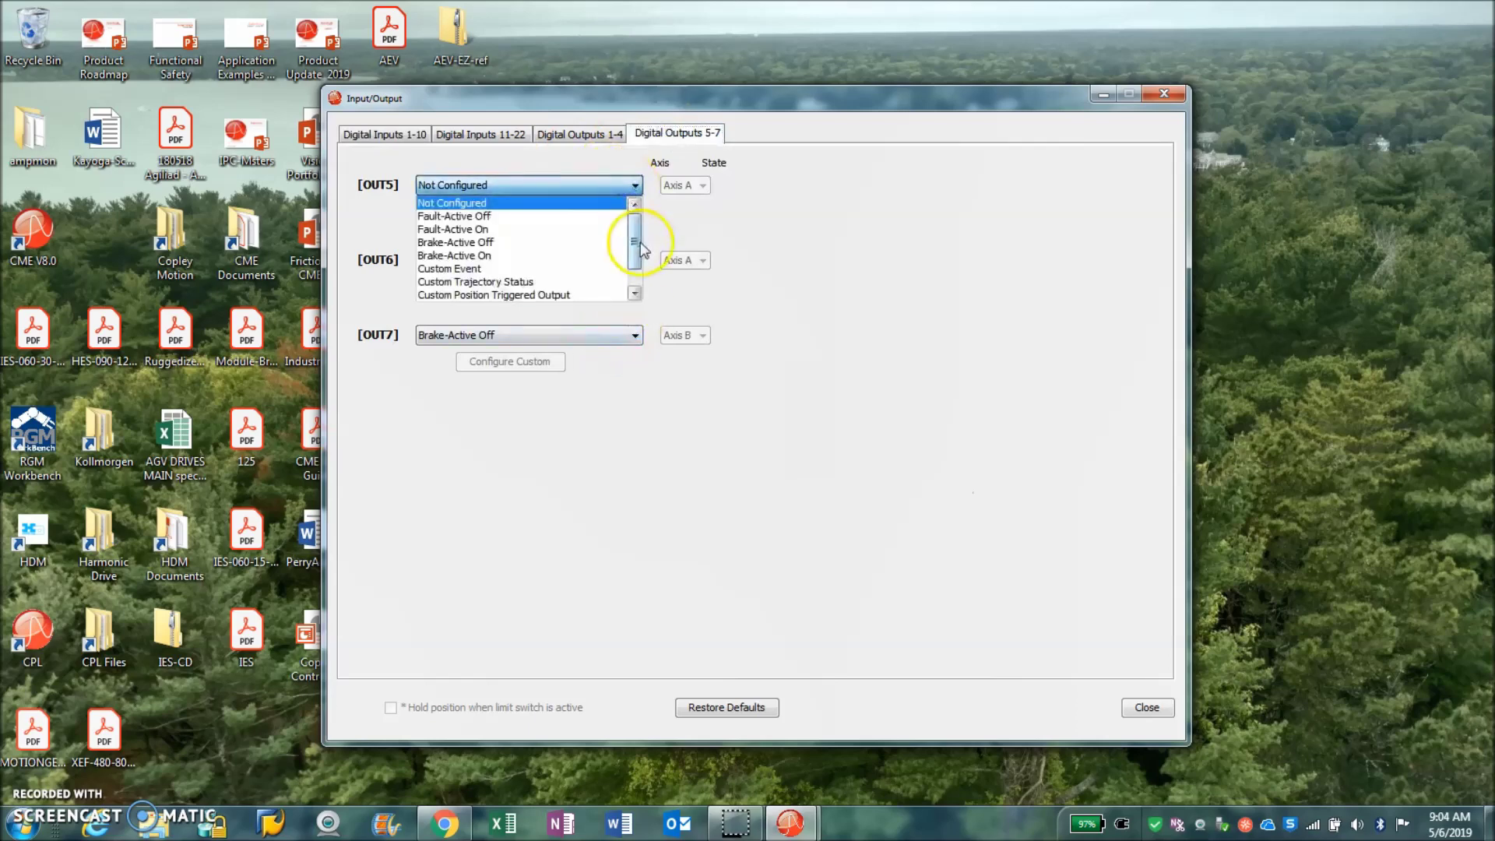
{"action": "scroll", "coordinate": [635, 265], "scroll_direction": "down", "scroll_amount": 1}
{"action": "left_click", "coordinate": [628, 273]}
{"action": "left_click", "coordinate": [635, 262]}
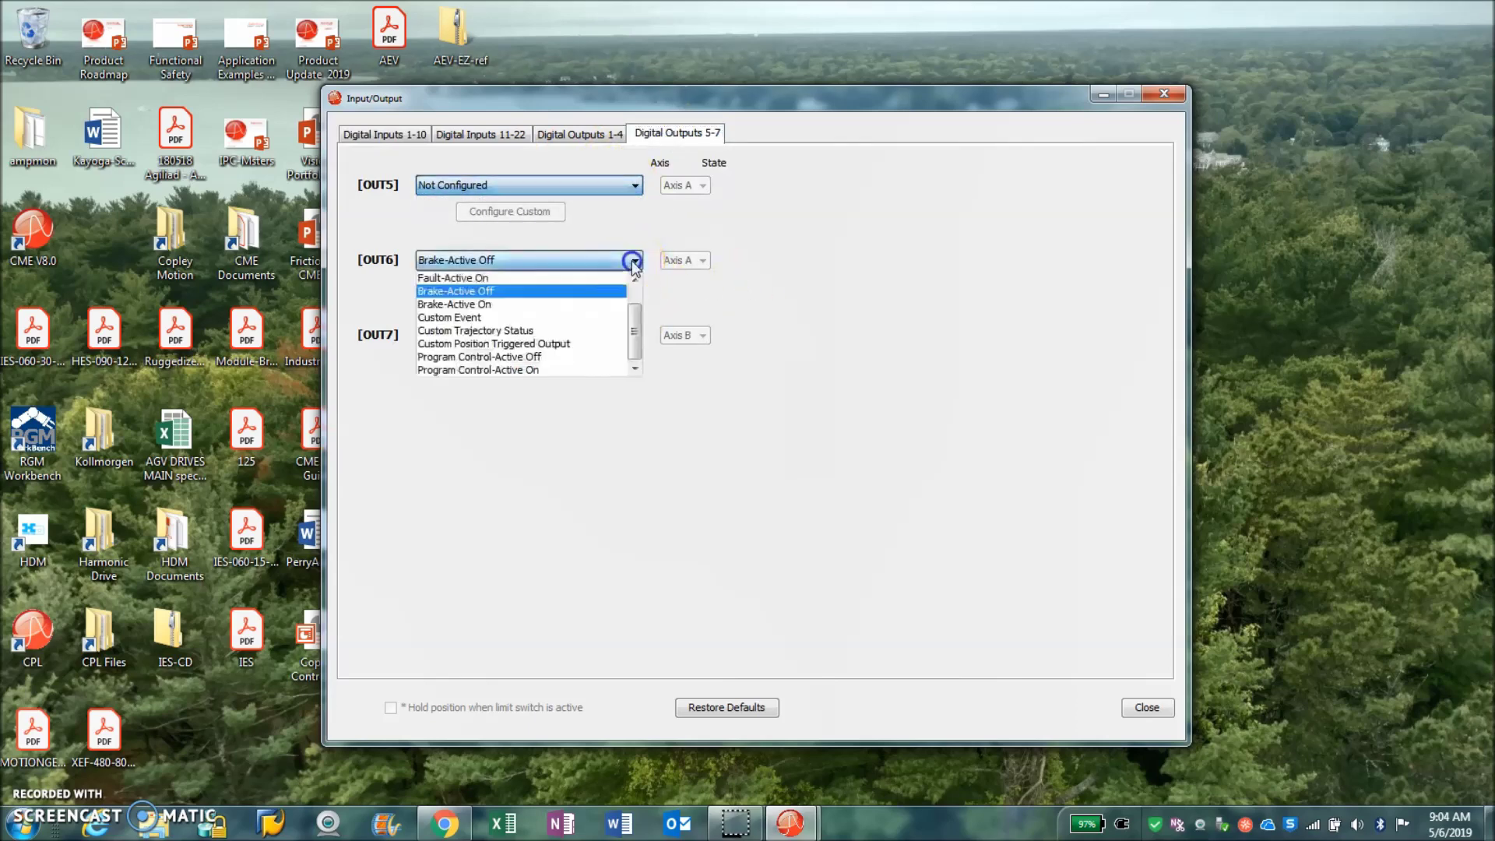
{"action": "left_click", "coordinate": [1162, 92]}
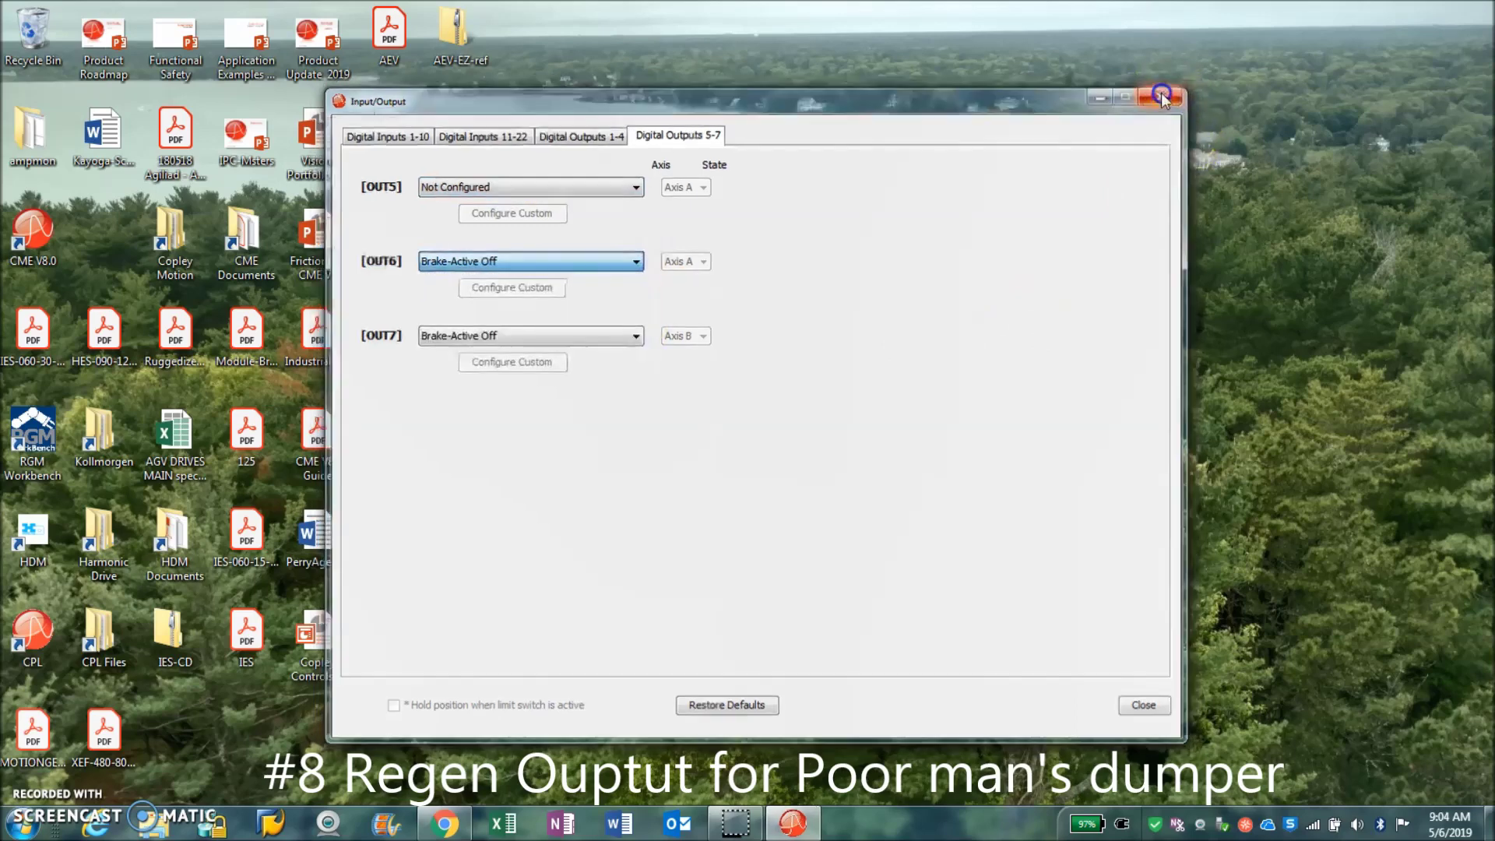
Step: Connect to the COM4 amplifier without saving the virtual amplifier data
{"action": "double_click", "coordinate": [549, 311]}
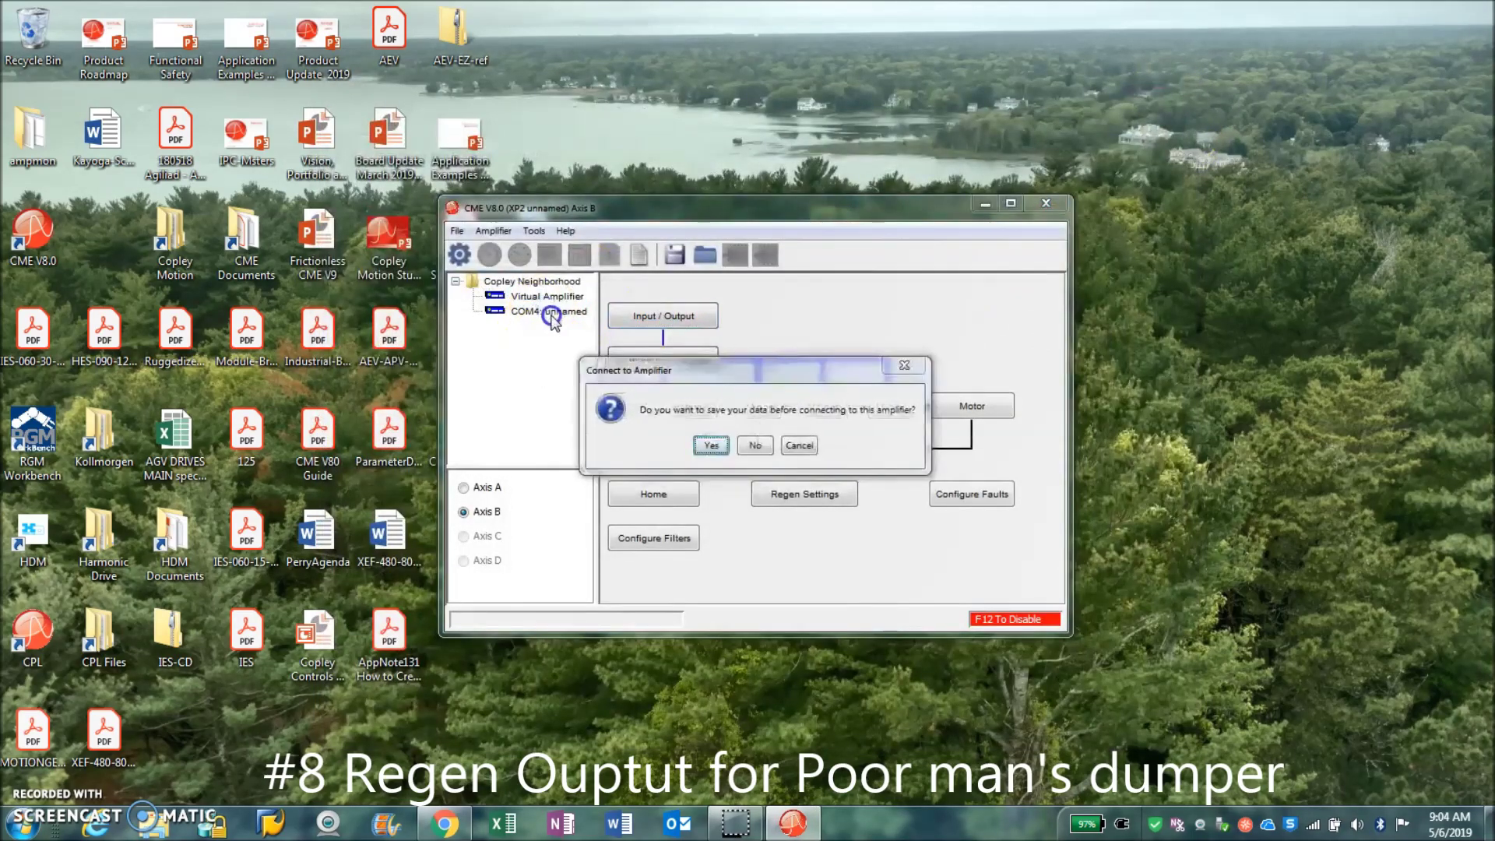
{"action": "key", "text": "Tab"}
{"action": "key", "text": "Return"}
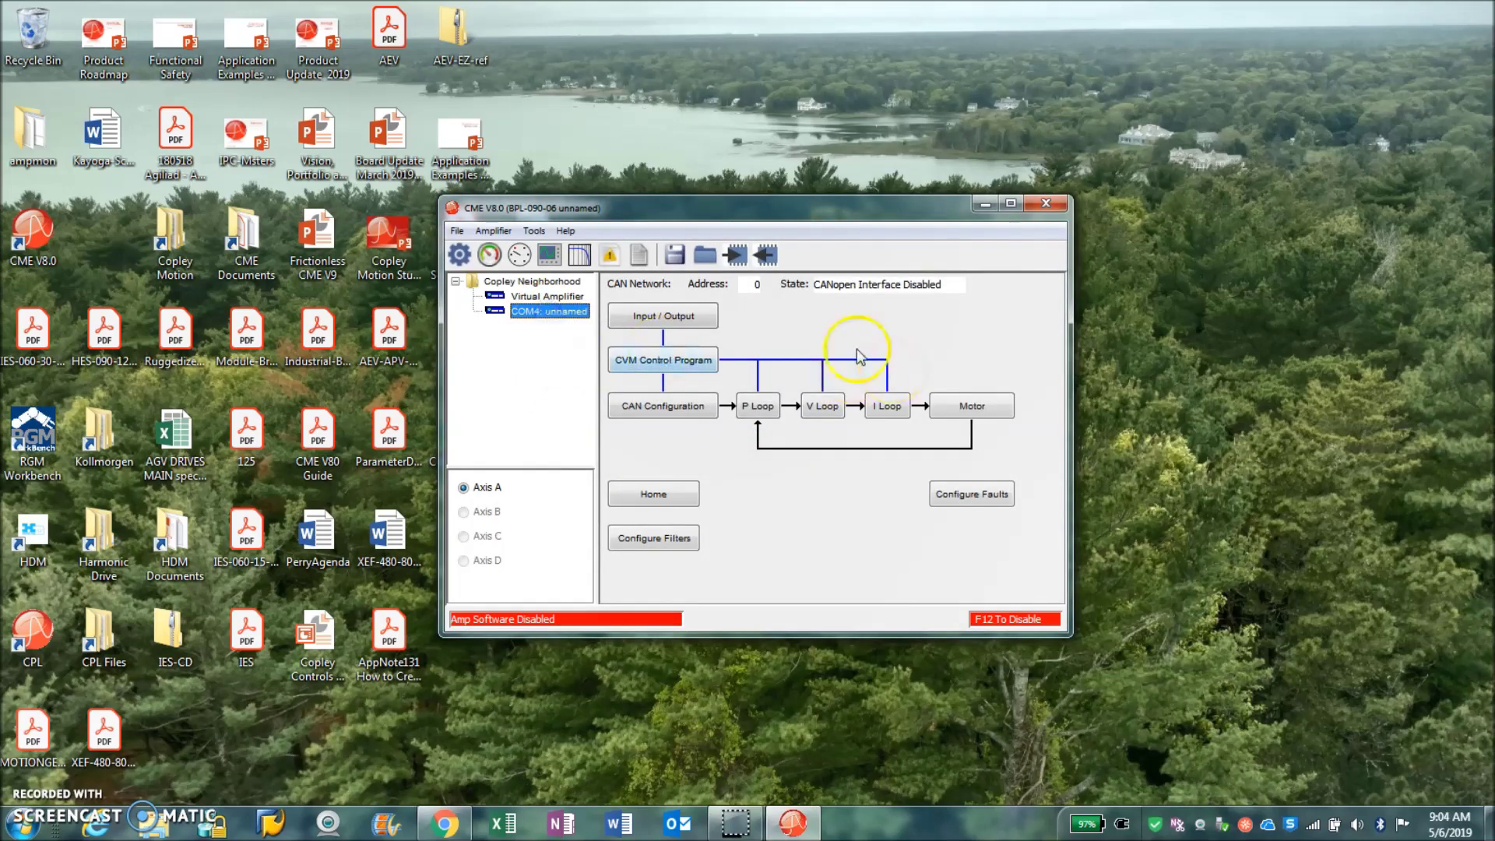
Step: Assign External Regen-Active On to OUT3 on the Digital Outputs tab
{"action": "left_click", "coordinate": [663, 315]}
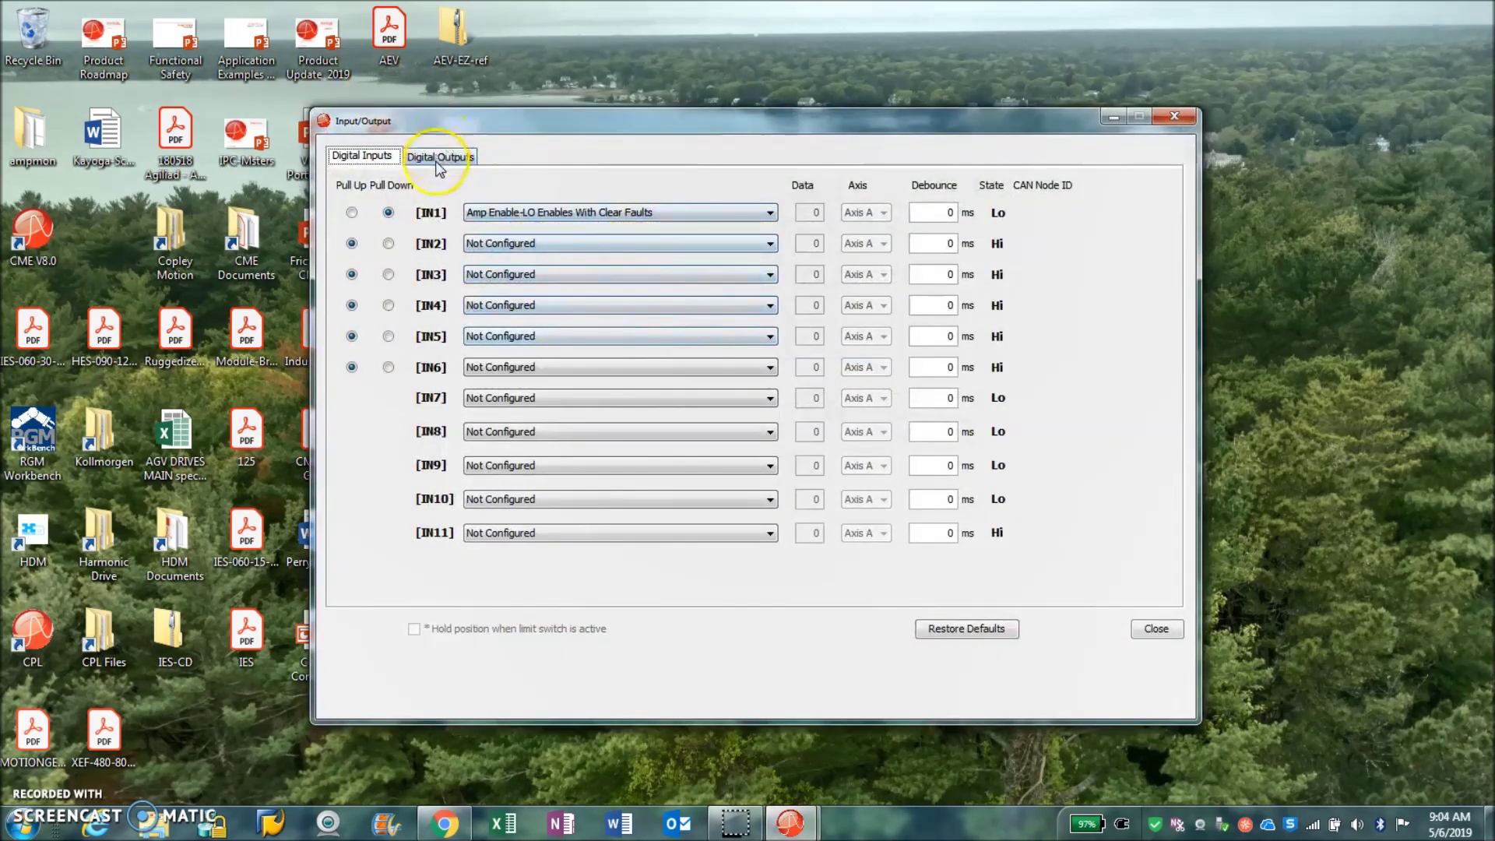
{"action": "left_click", "coordinate": [441, 158]}
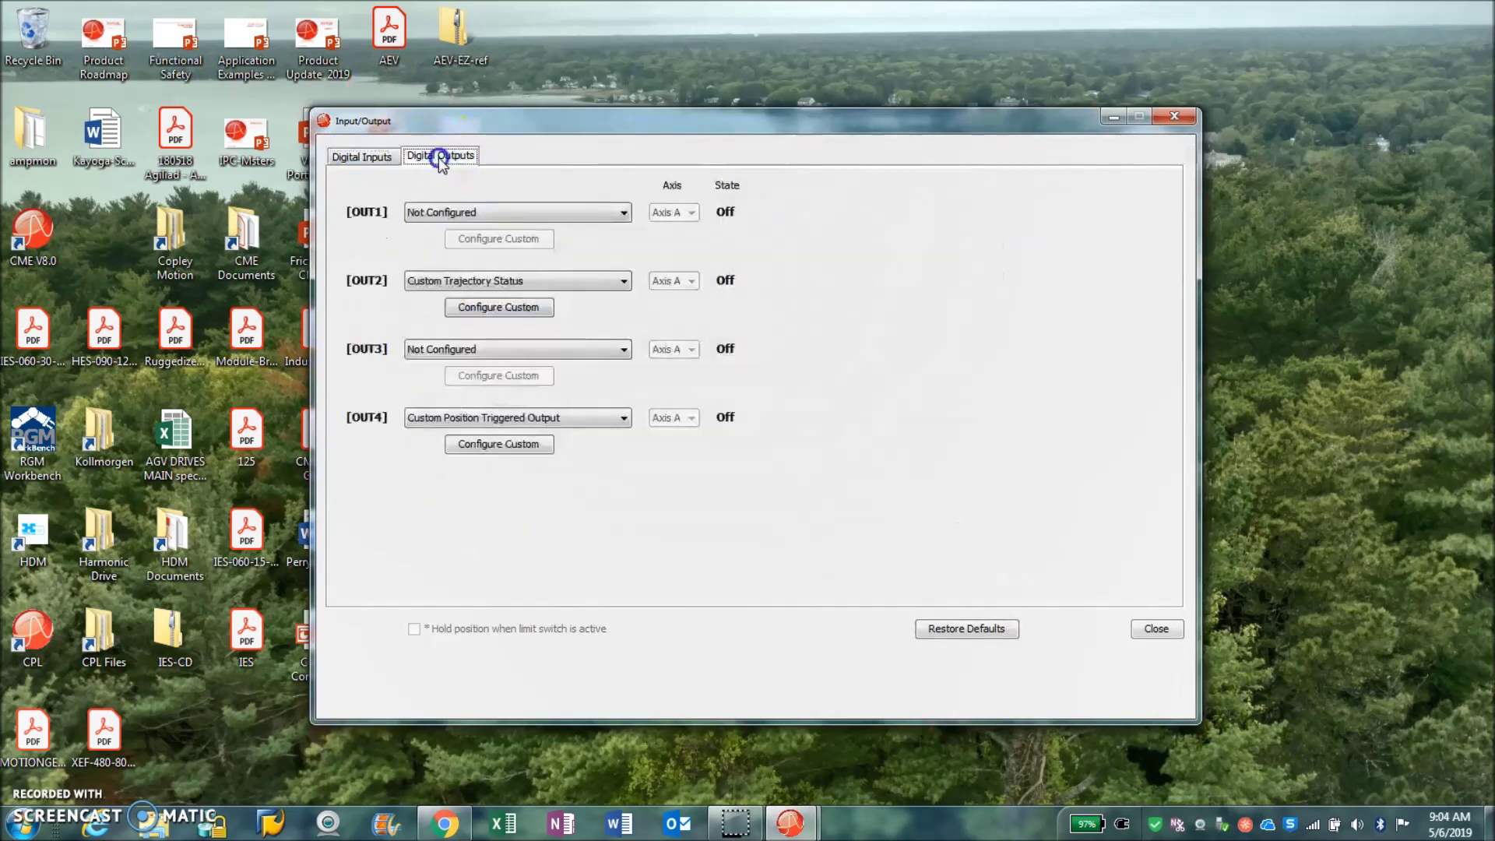
{"action": "left_click", "coordinate": [625, 351]}
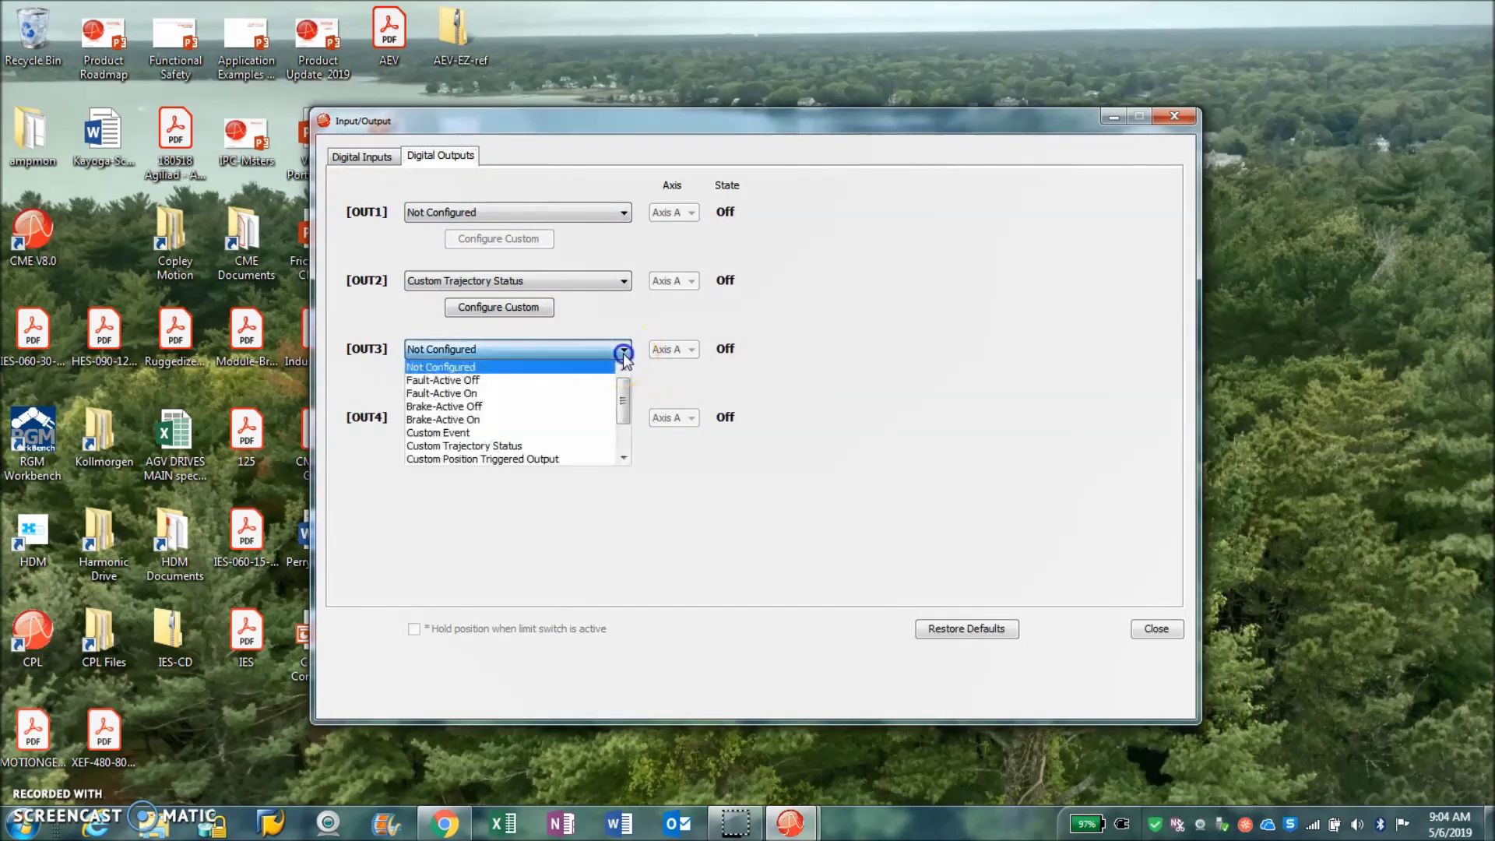
{"action": "left_click_drag", "start_coordinate": [623, 383], "coordinate": [628, 441]}
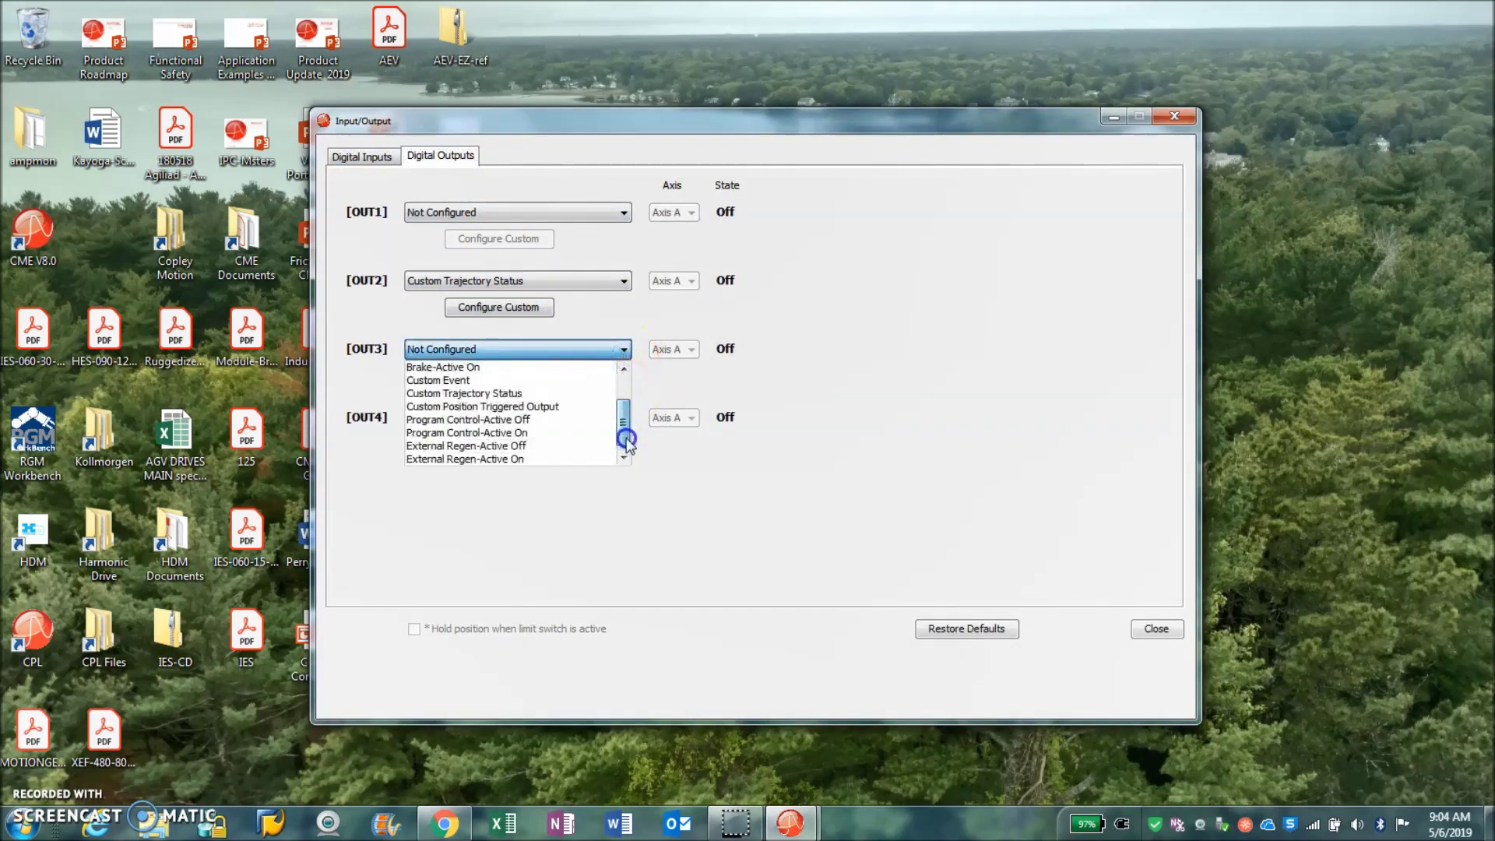
{"action": "left_click", "coordinate": [566, 453]}
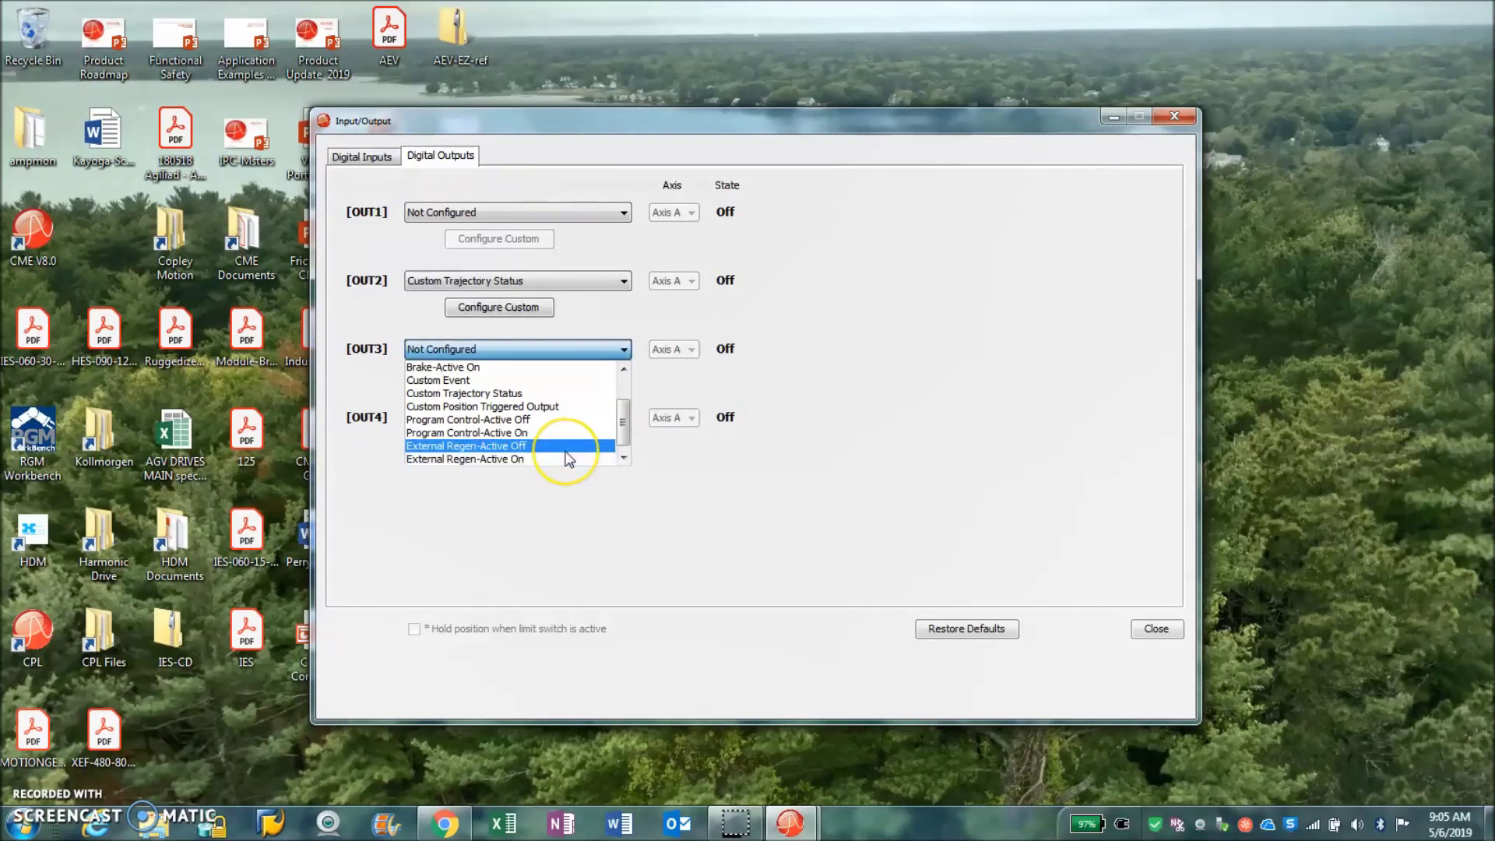
{"action": "left_click", "coordinate": [566, 462]}
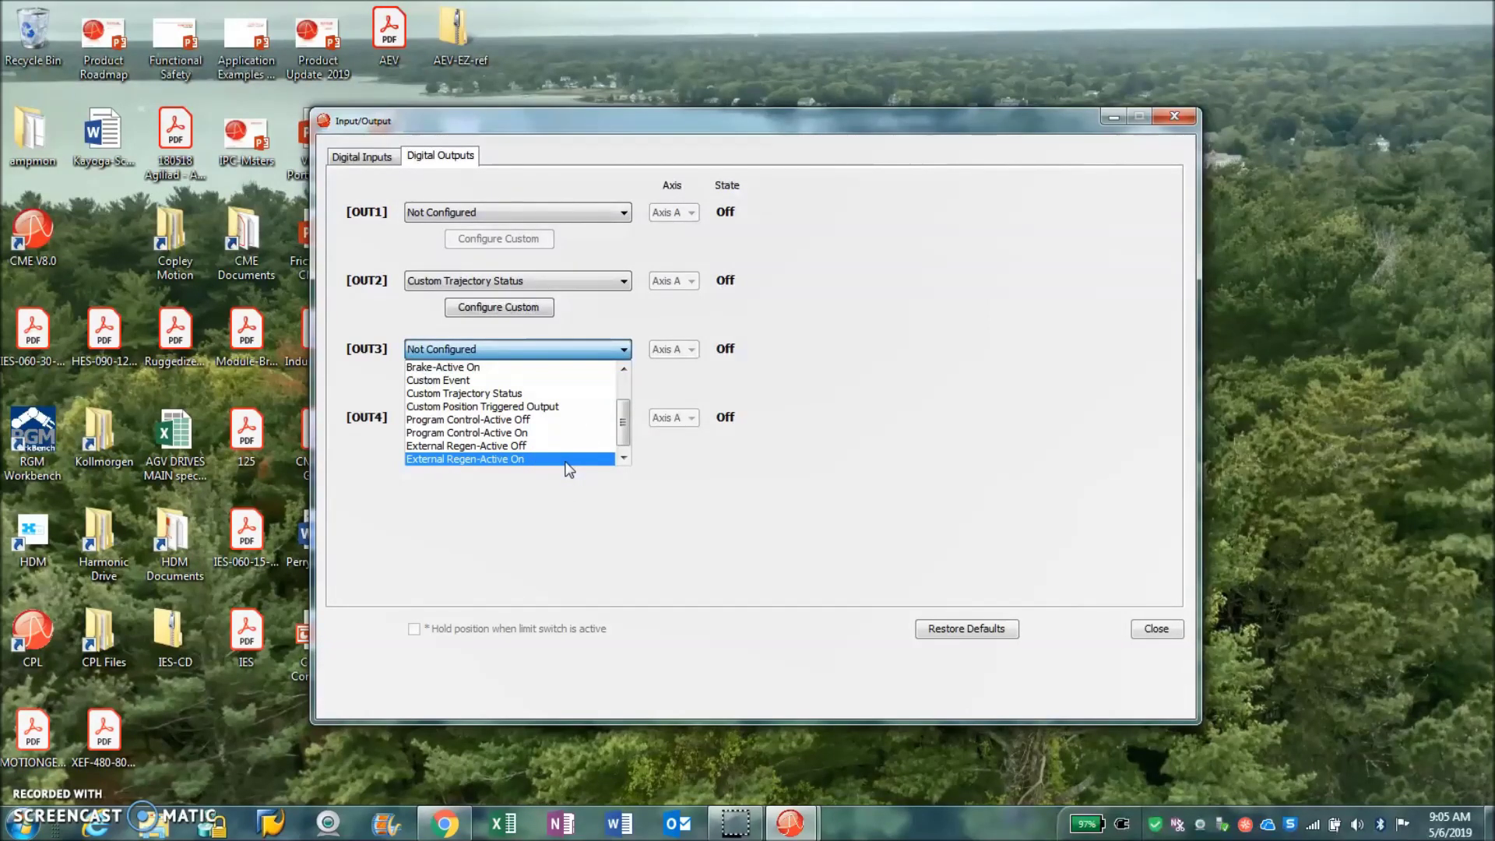
{"action": "left_click", "coordinate": [566, 460]}
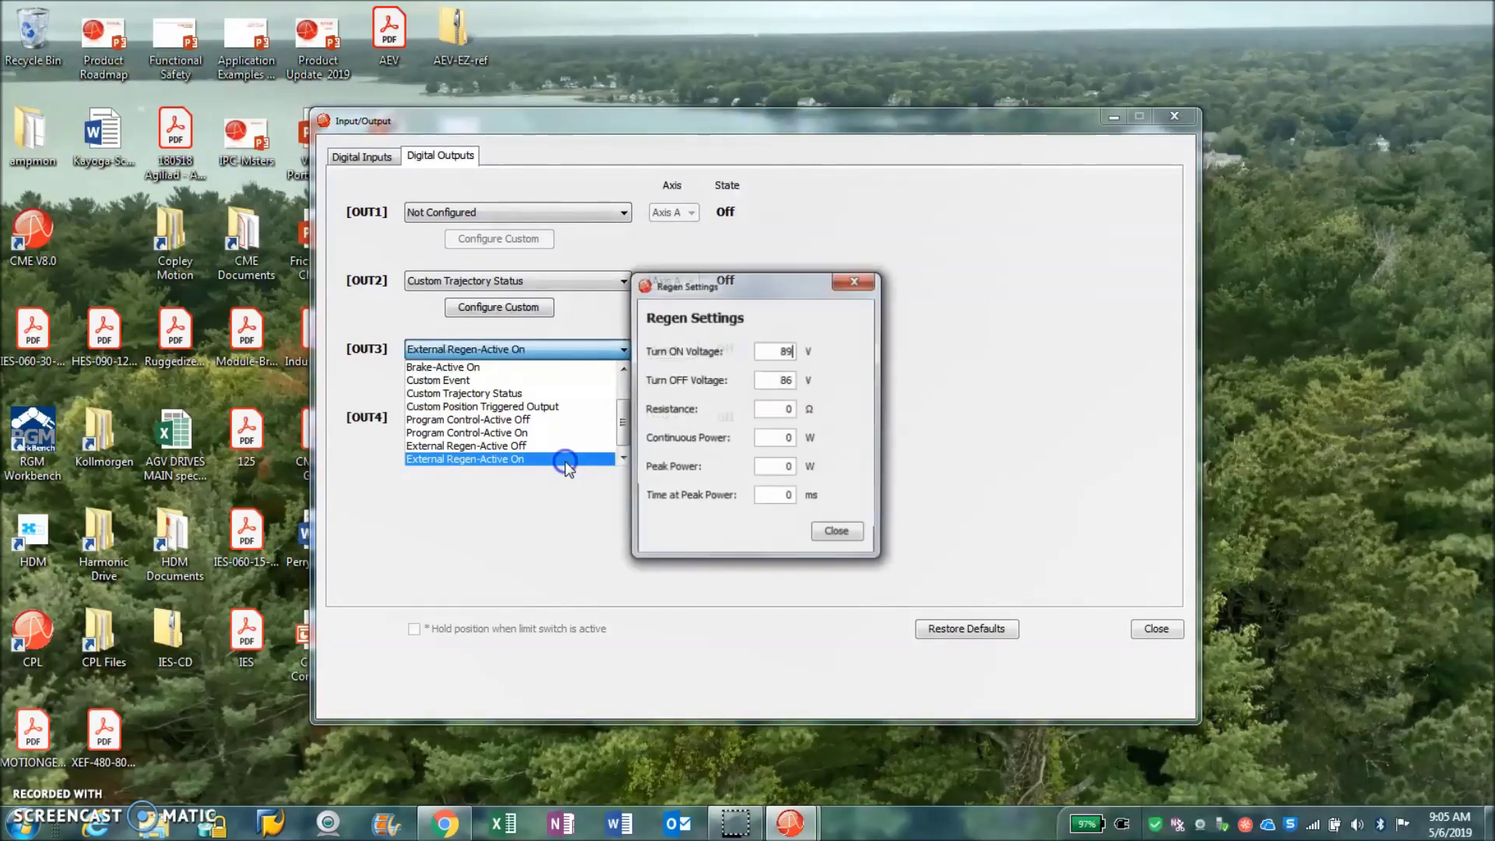
{"action": "left_click", "coordinate": [773, 351]}
Step: Enter regen Resistance 5 Ω and Continuous Power 50 W
{"action": "left_click", "coordinate": [779, 380]}
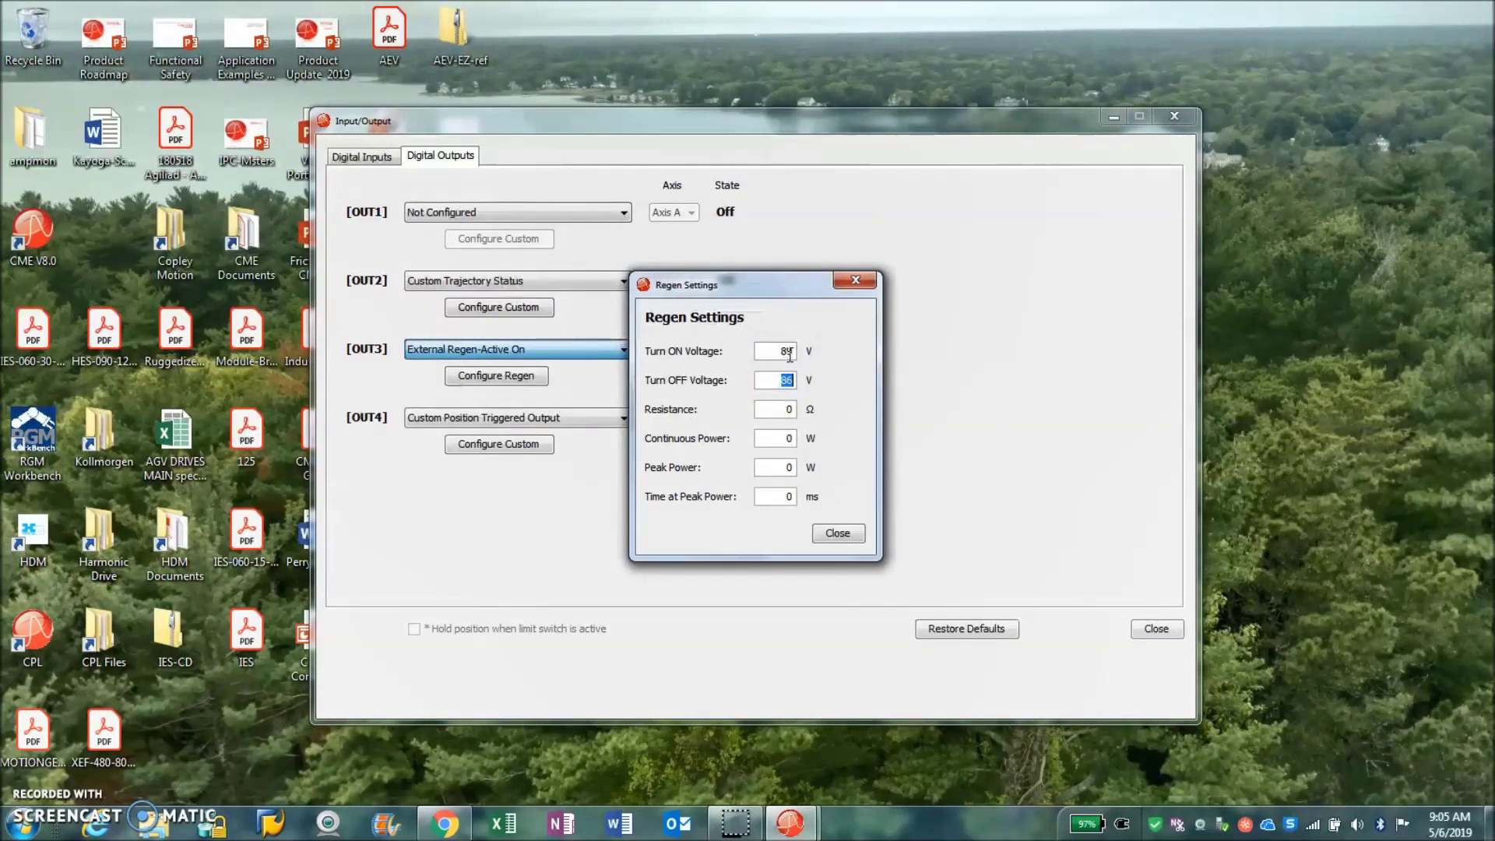
{"action": "left_click", "coordinate": [780, 381]}
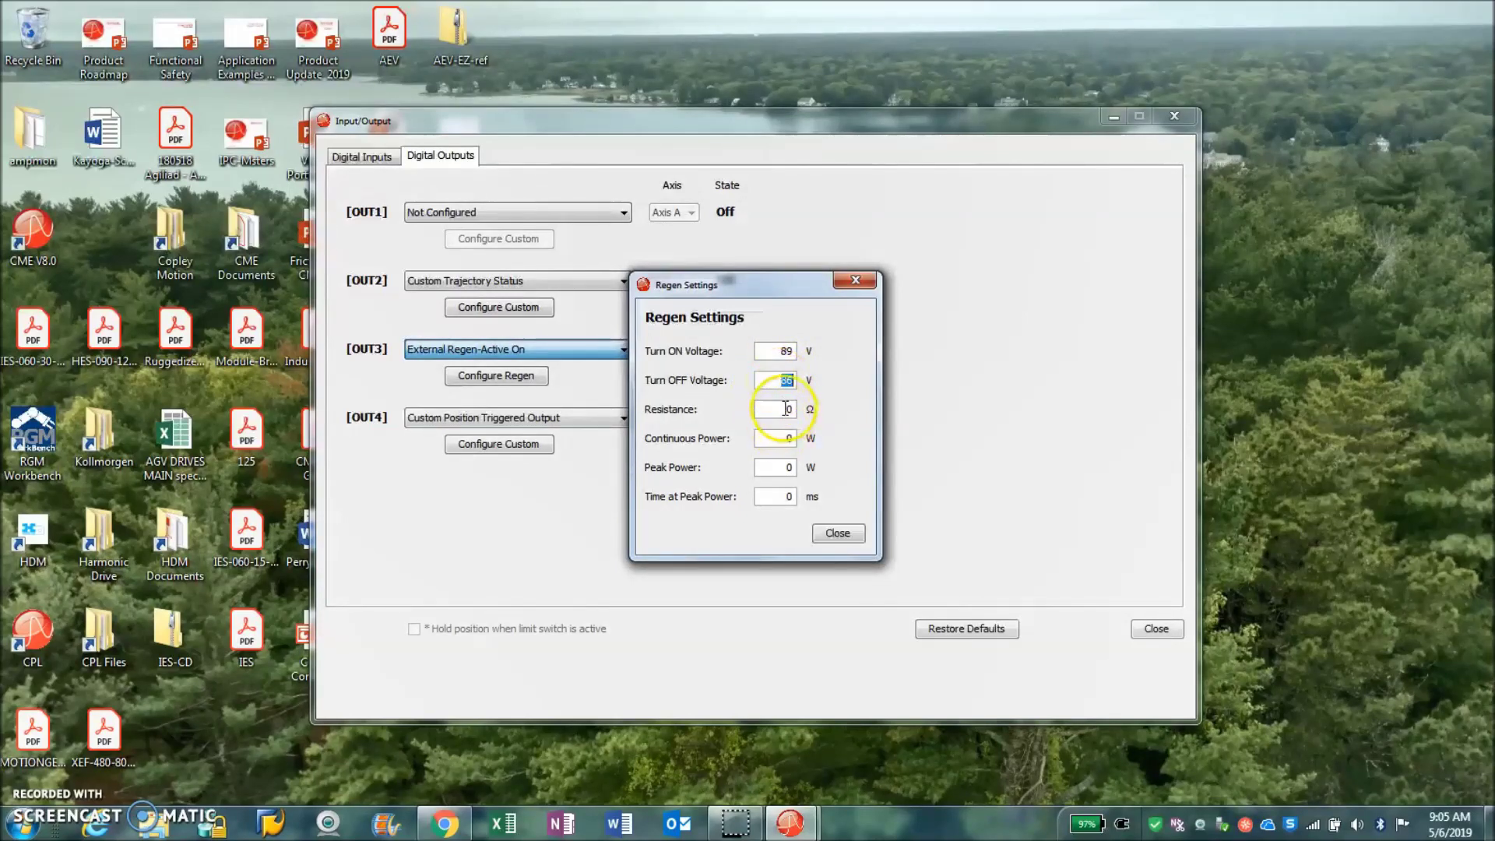
{"action": "left_click", "coordinate": [779, 408]}
{"action": "left_click", "coordinate": [784, 468]}
{"action": "type", "text": "5"}
{"action": "key", "text": "Tab"}
{"action": "type", "text": "50"}
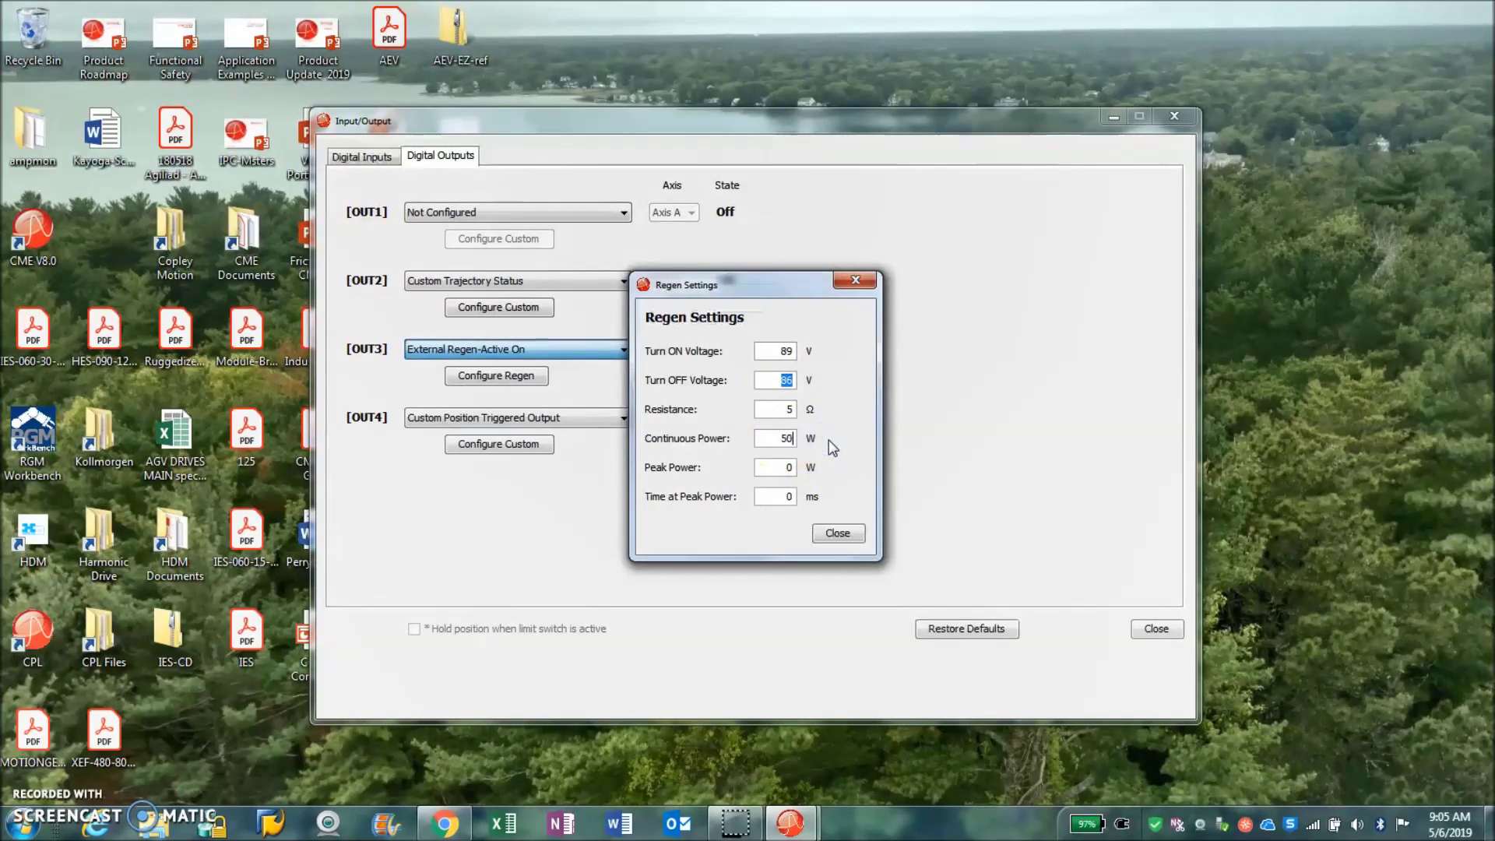
Step: Set Peak Power 500 W and Time at Peak Power 1000 ms, then close Regen Settings
{"action": "left_click", "coordinate": [791, 467]}
{"action": "left_click", "coordinate": [787, 428]}
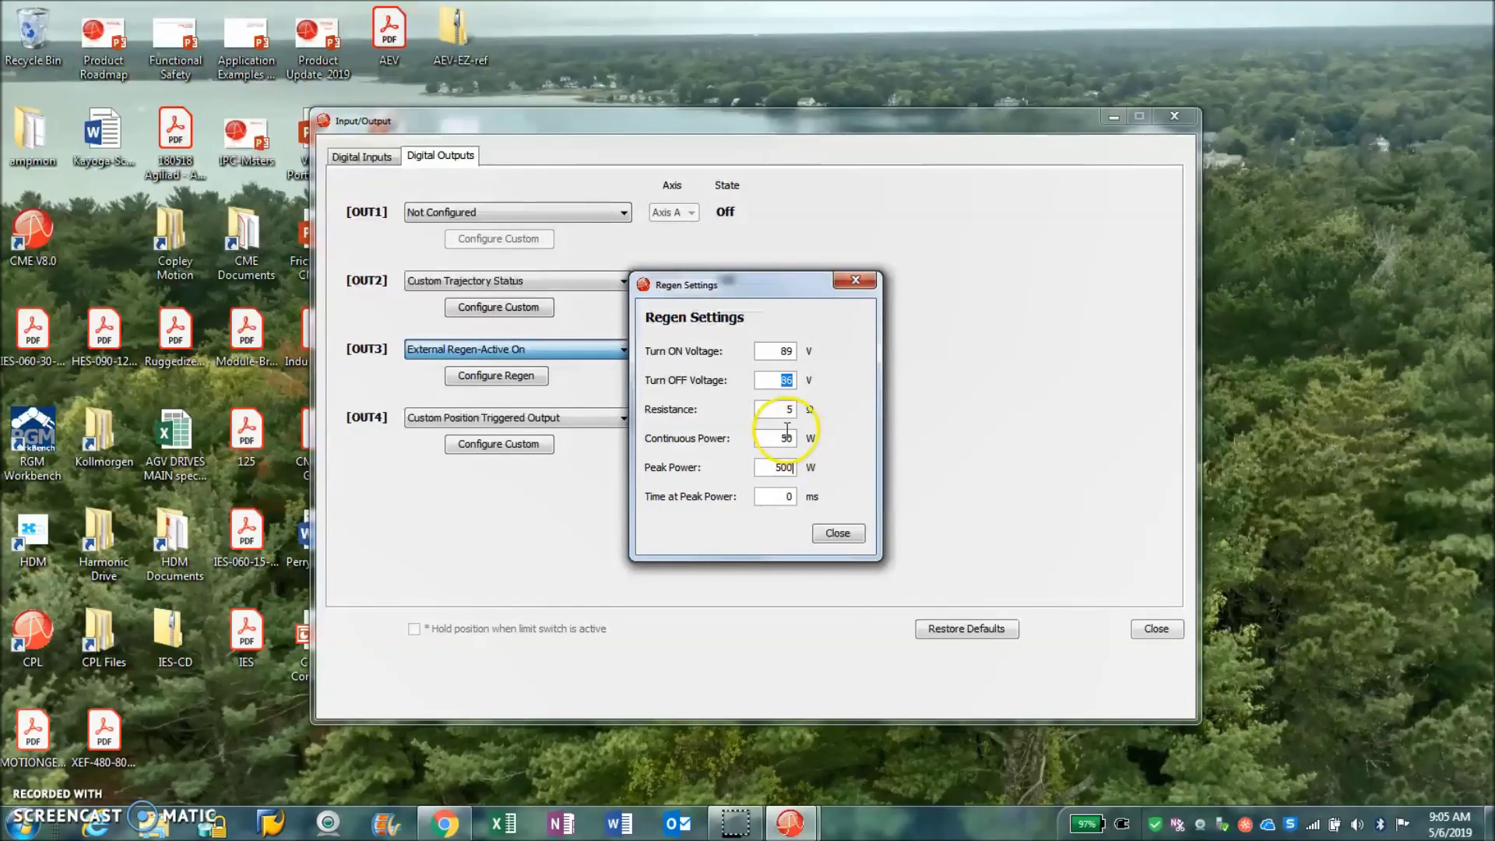
{"action": "left_click", "coordinate": [779, 499]}
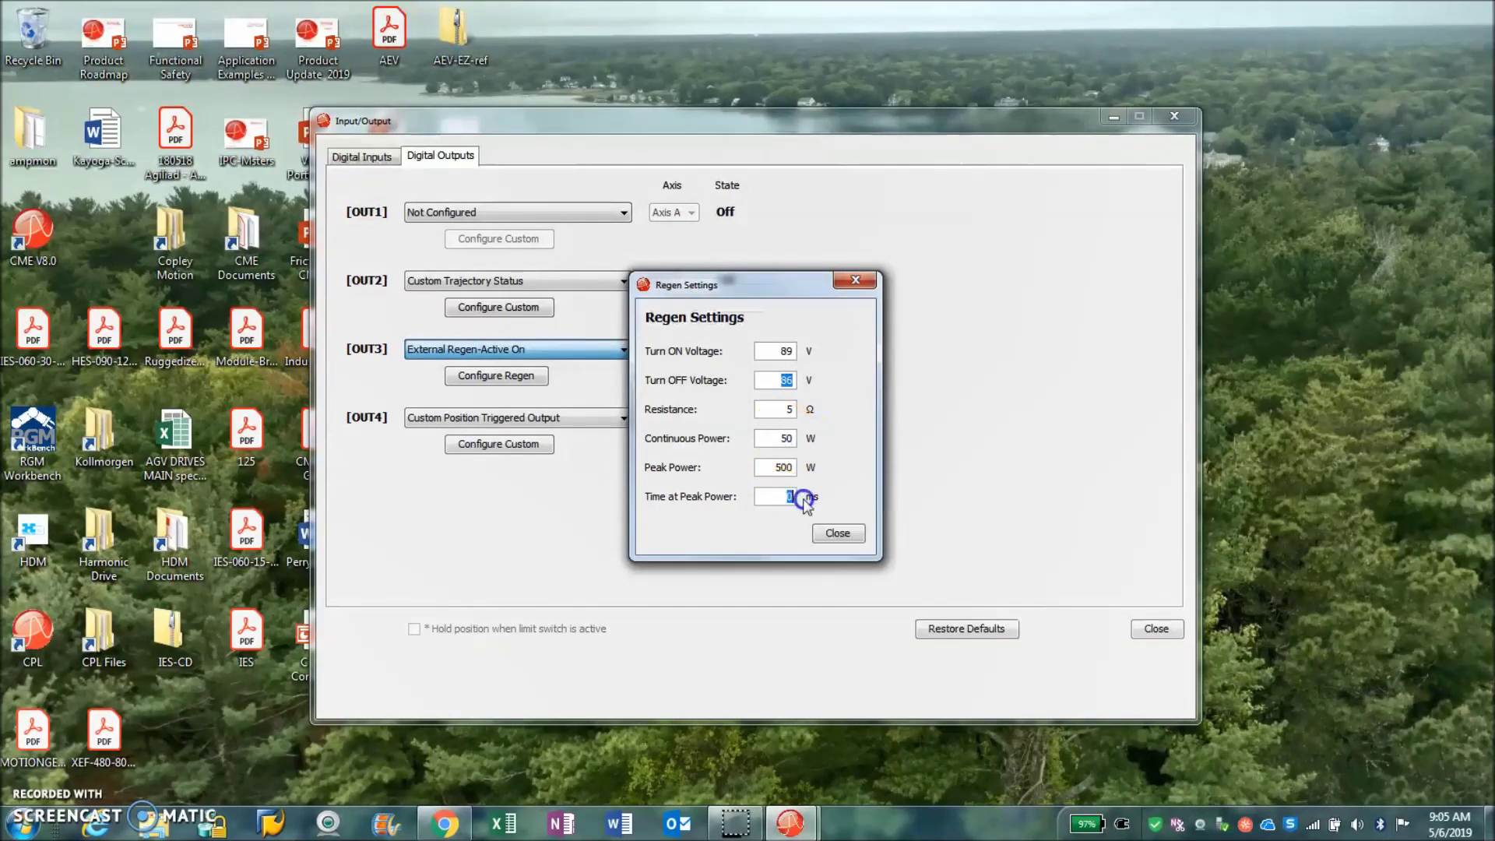
{"action": "type", "text": "1000"}
{"action": "left_click", "coordinate": [776, 454]}
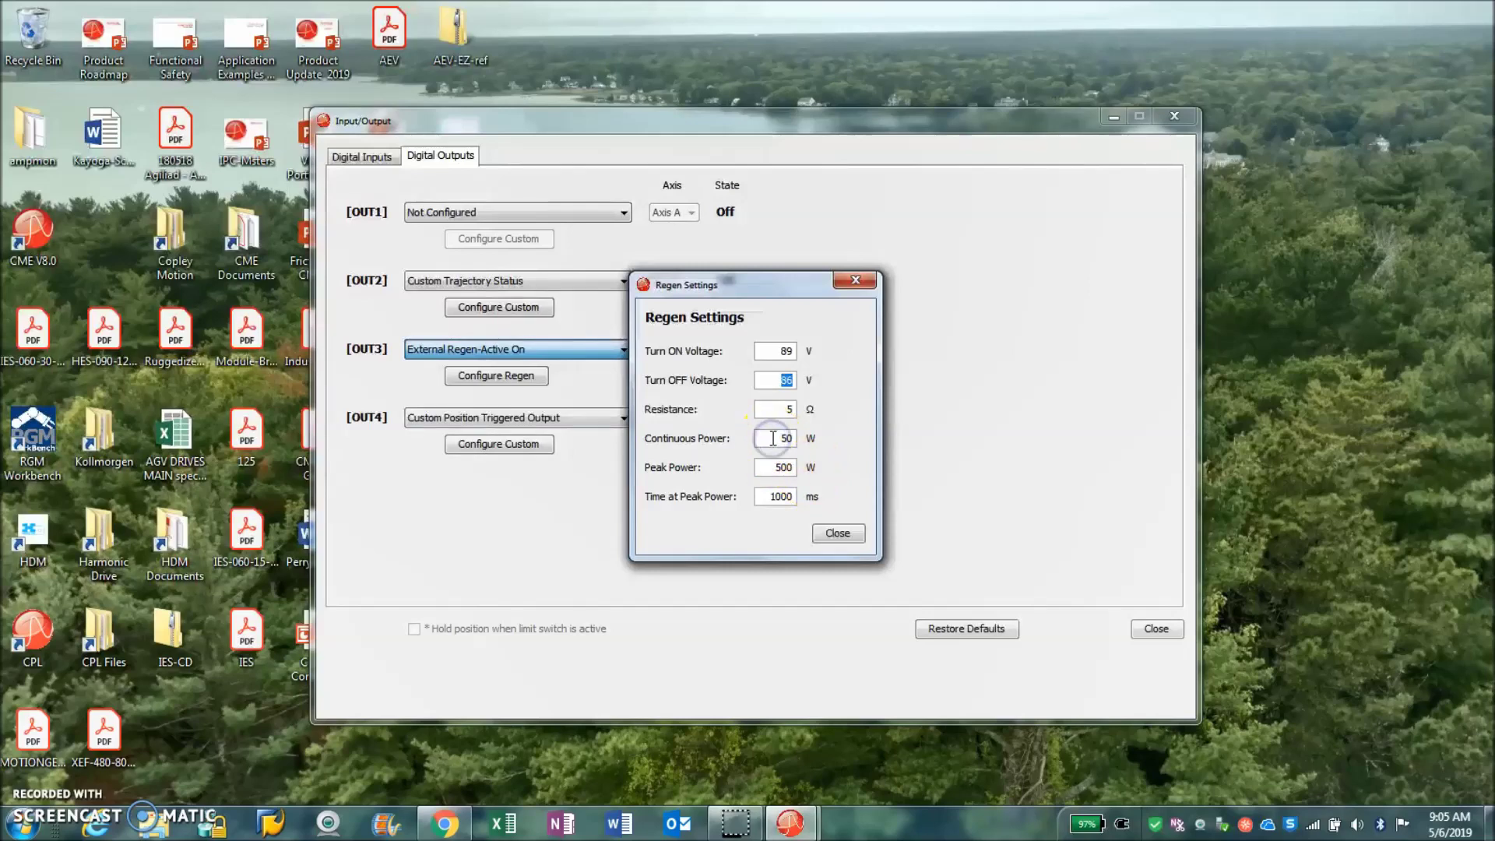
{"action": "left_click", "coordinate": [838, 534]}
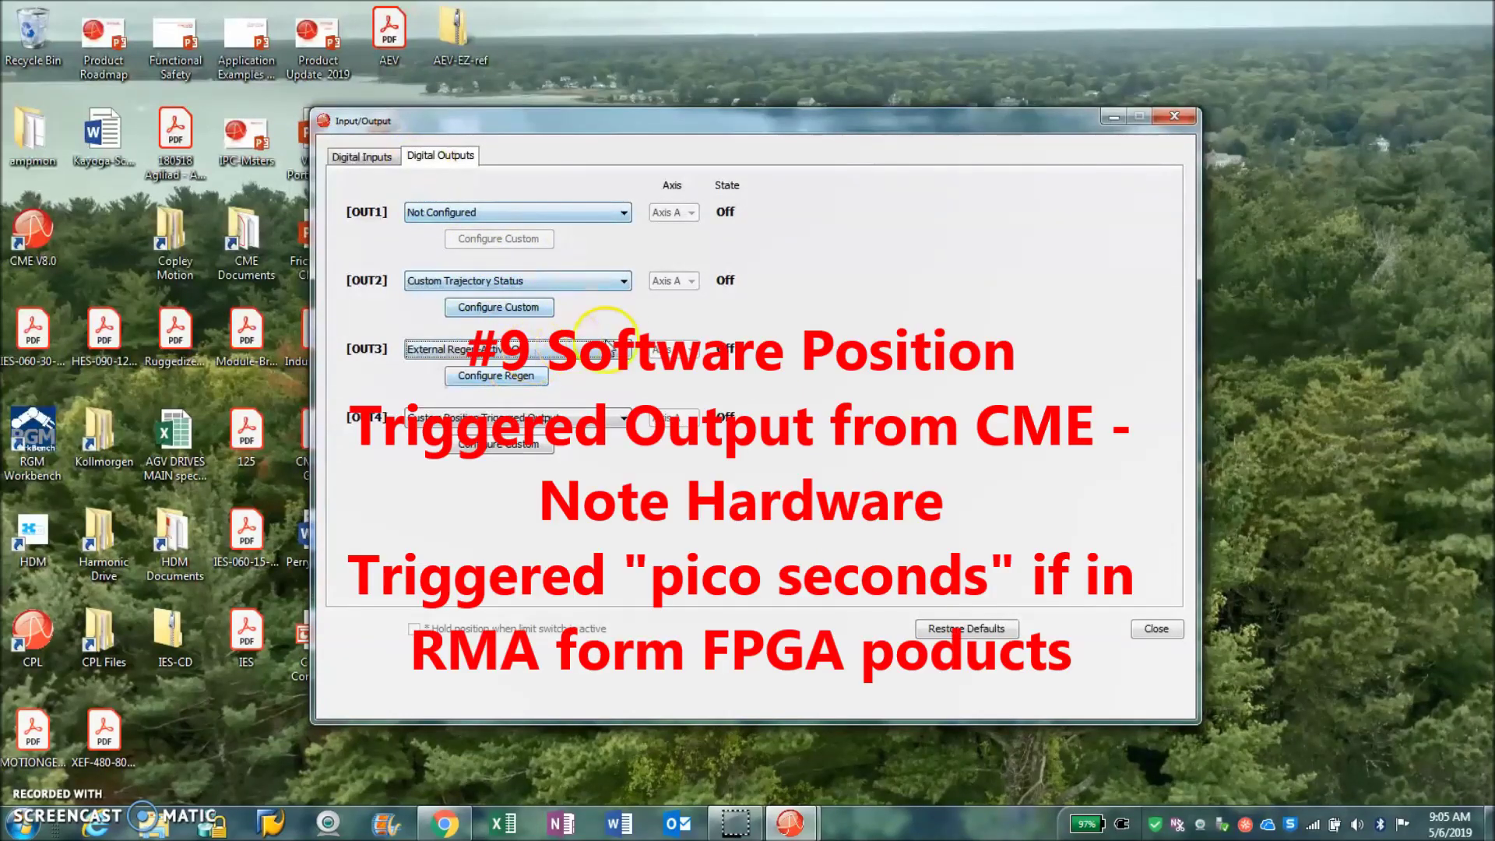
Step: Assign Custom Position Triggered Output to OUT2
{"action": "left_click", "coordinate": [625, 282]}
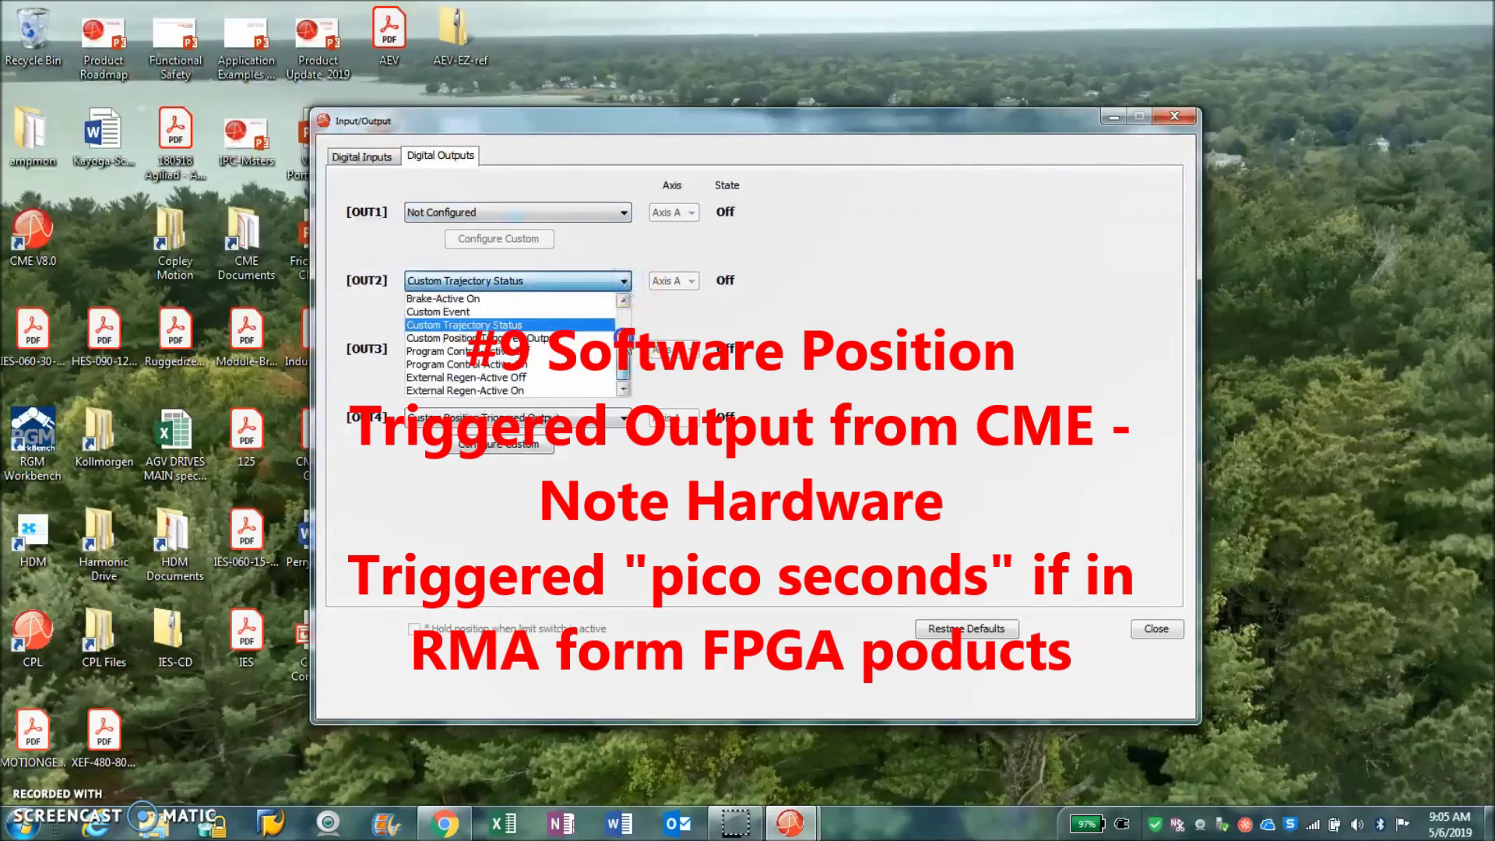
{"action": "left_click", "coordinate": [597, 337]}
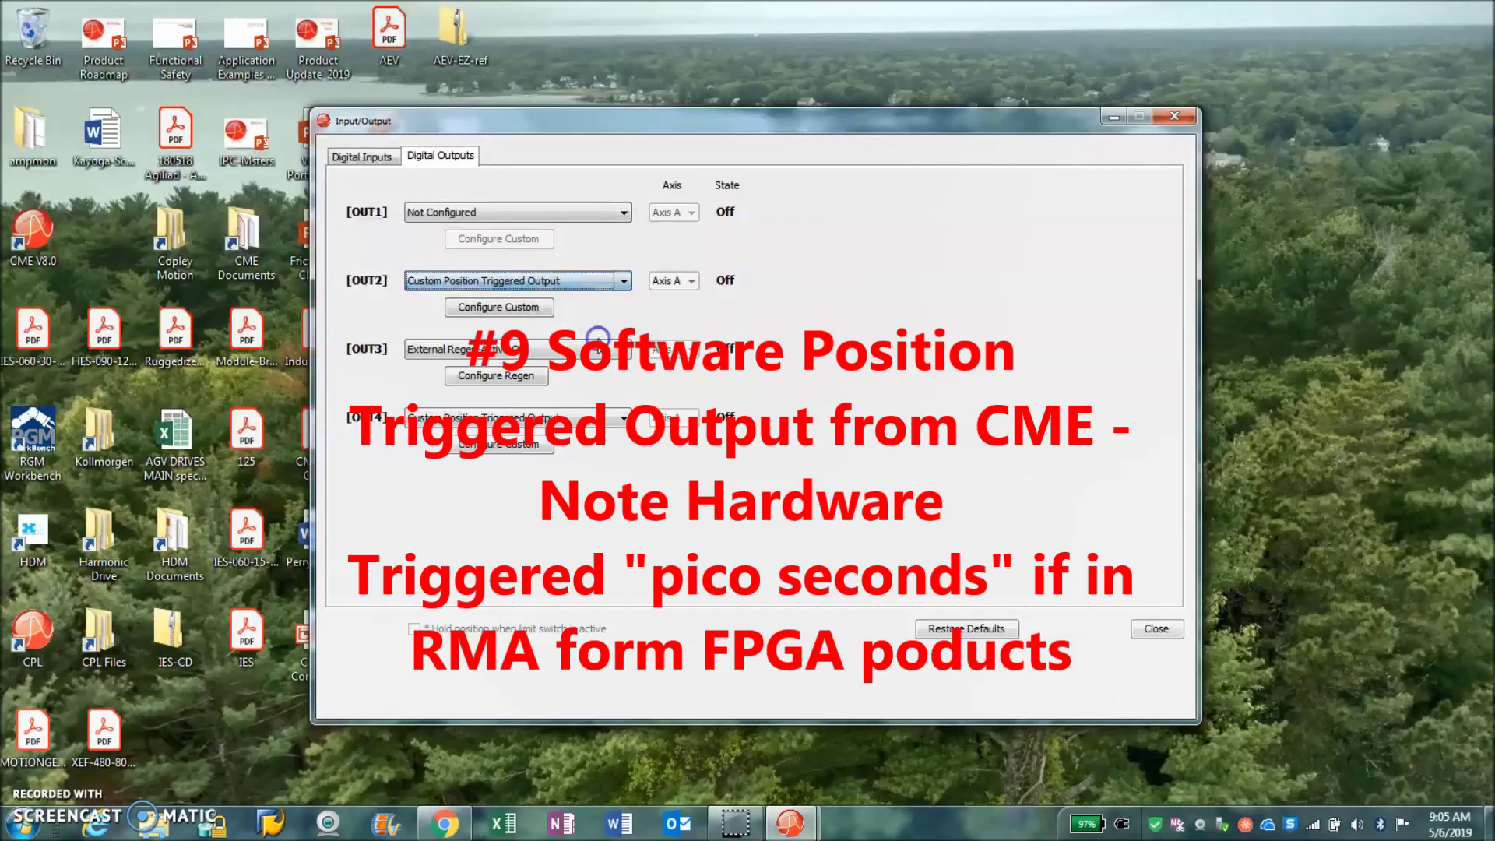
{"action": "left_click", "coordinate": [549, 310]}
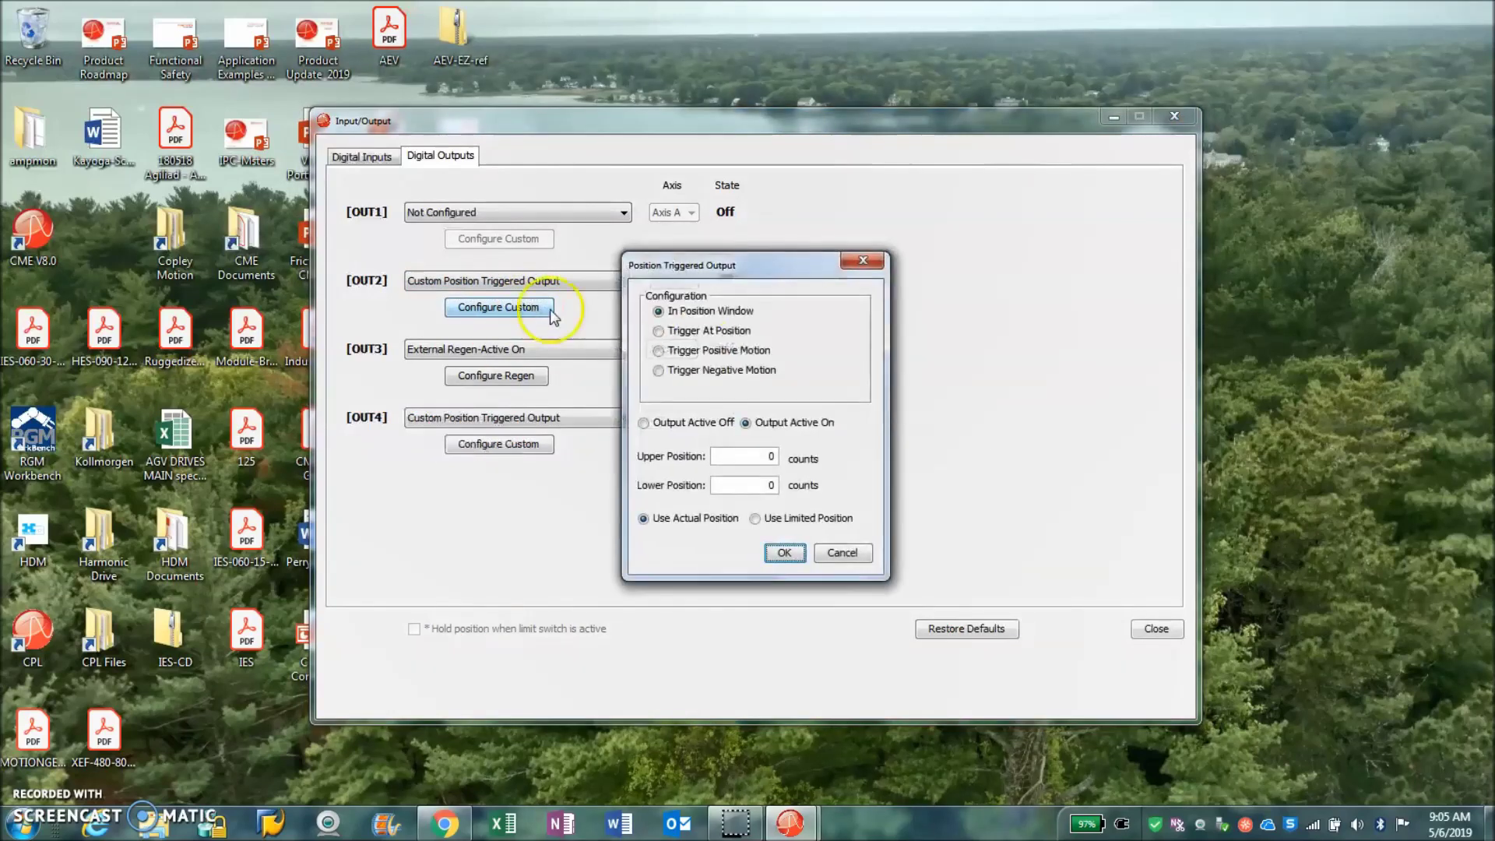
Step: Try Trigger At Position Time and Position values, then cancel, keeping trigger defaults
{"action": "left_click_drag", "start_coordinate": [759, 265], "coordinate": [913, 258]}
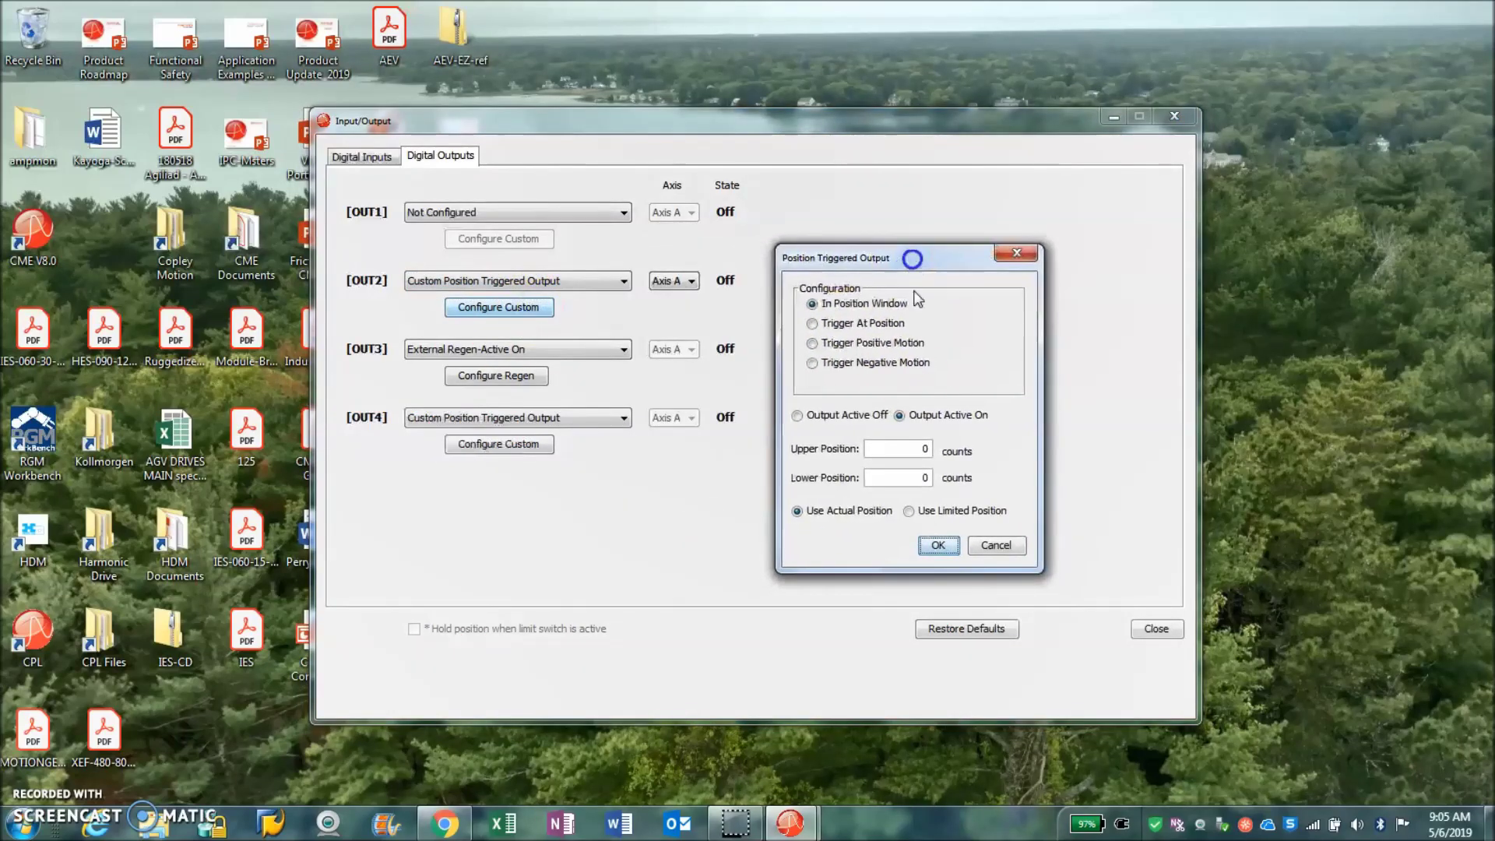
{"action": "left_click", "coordinate": [833, 323]}
{"action": "double_click", "coordinate": [892, 451]}
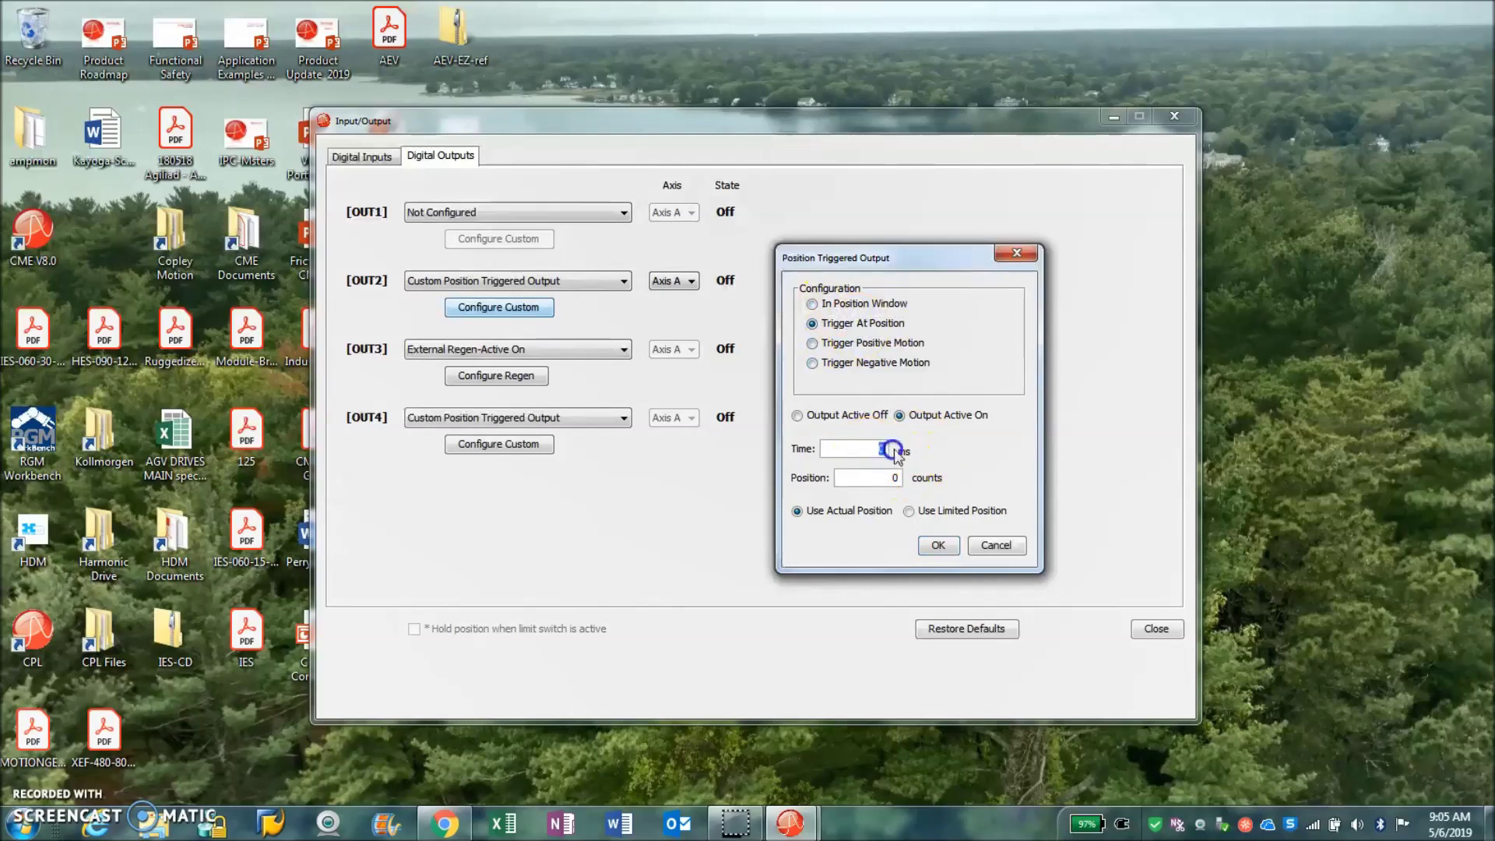
{"action": "double_click", "coordinate": [906, 478]}
{"action": "left_click", "coordinate": [863, 449]}
{"action": "left_click", "coordinate": [927, 515]}
{"action": "left_click", "coordinate": [1000, 546]}
{"action": "left_click", "coordinate": [595, 279]}
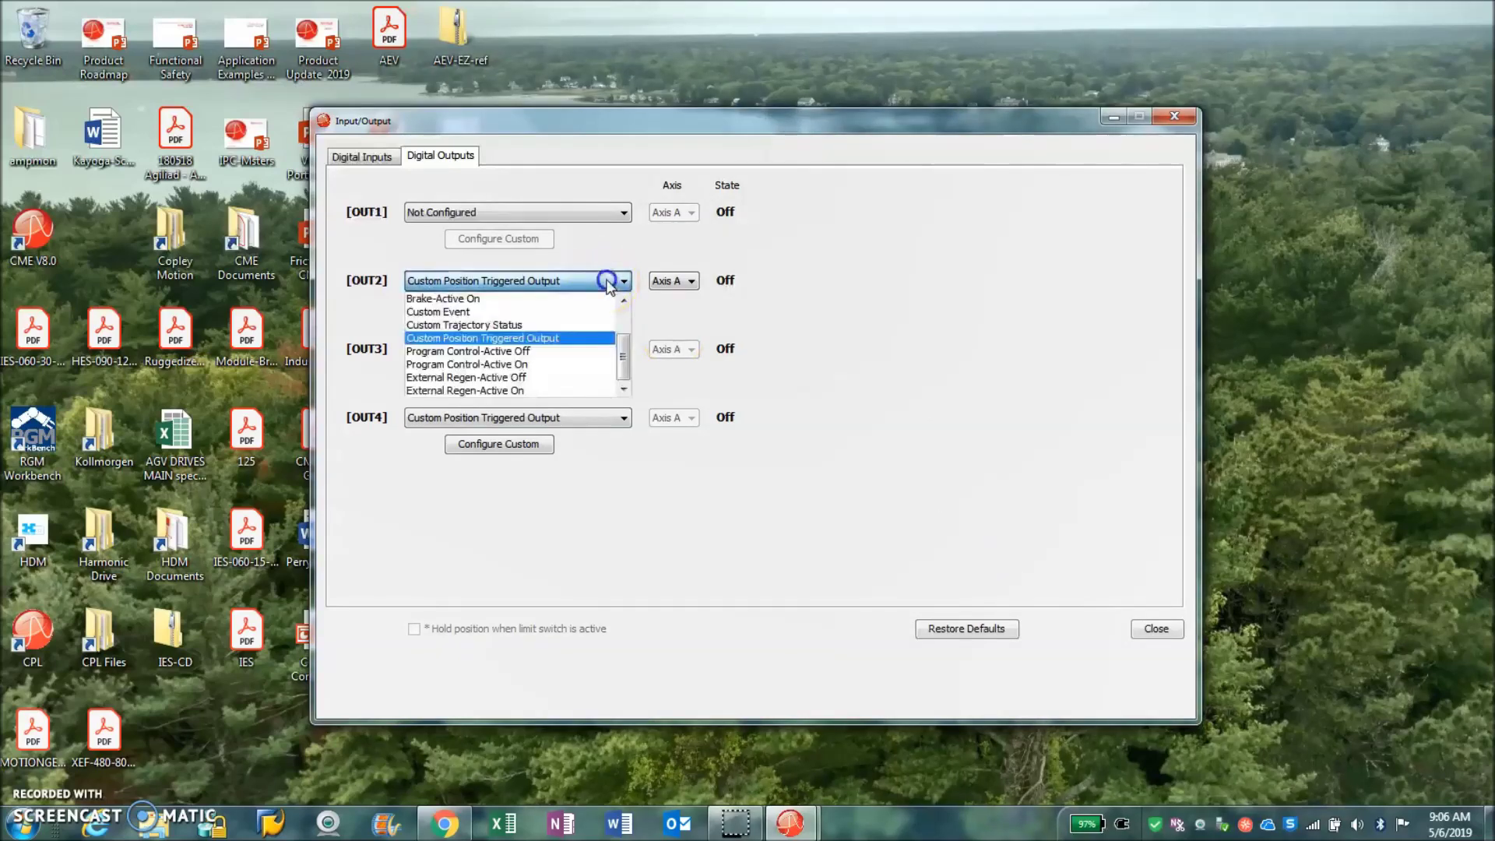
{"action": "left_click", "coordinate": [382, 156]}
Step: Assign Simulated Absolute Encoder Burst on LO-HI Transition to IN2, then close Input/Output
{"action": "left_click", "coordinate": [413, 156]}
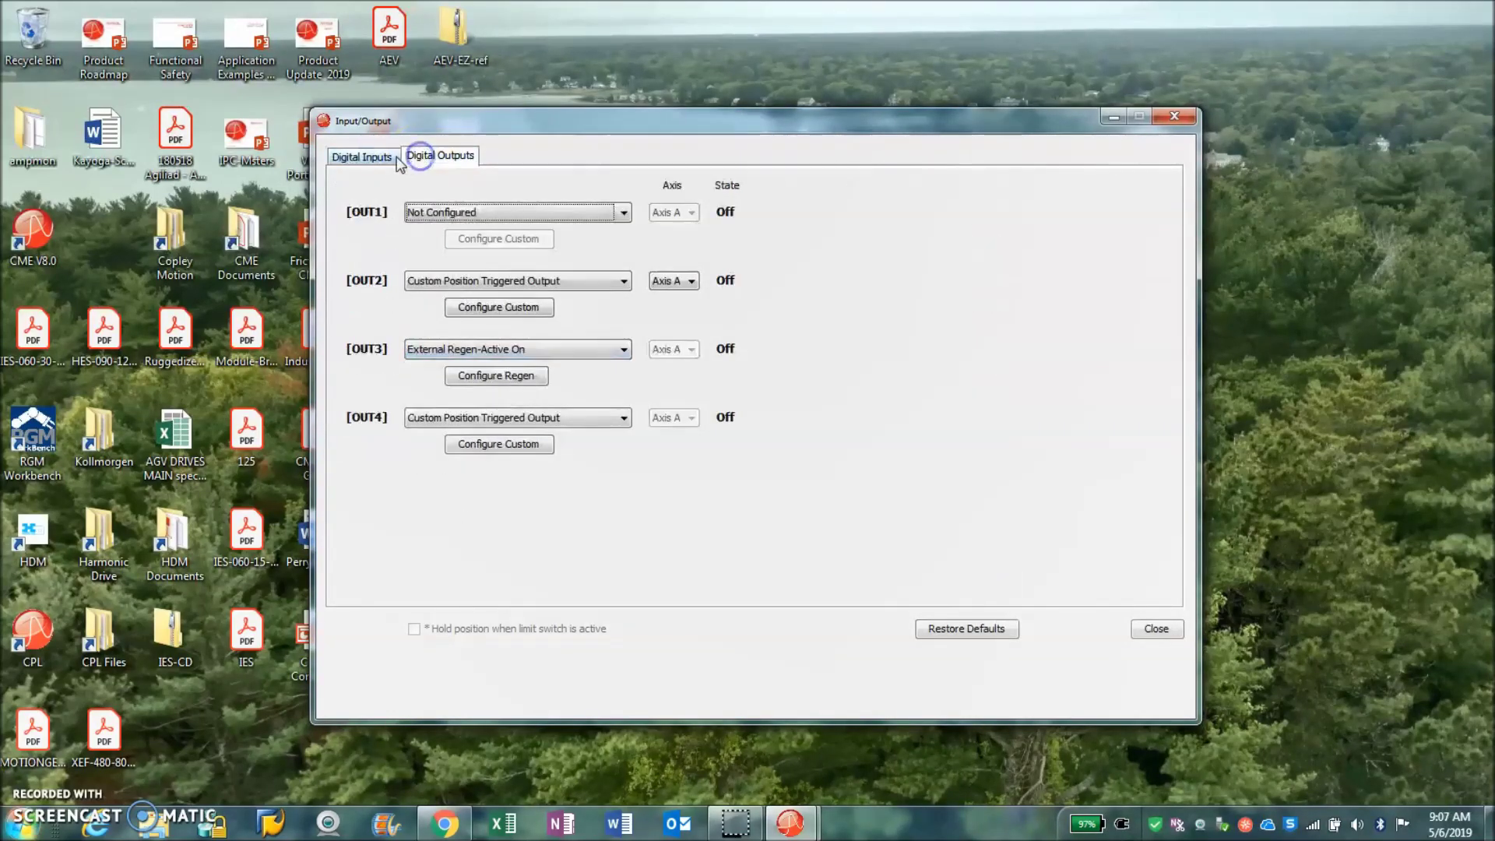
{"action": "left_click", "coordinate": [386, 155]}
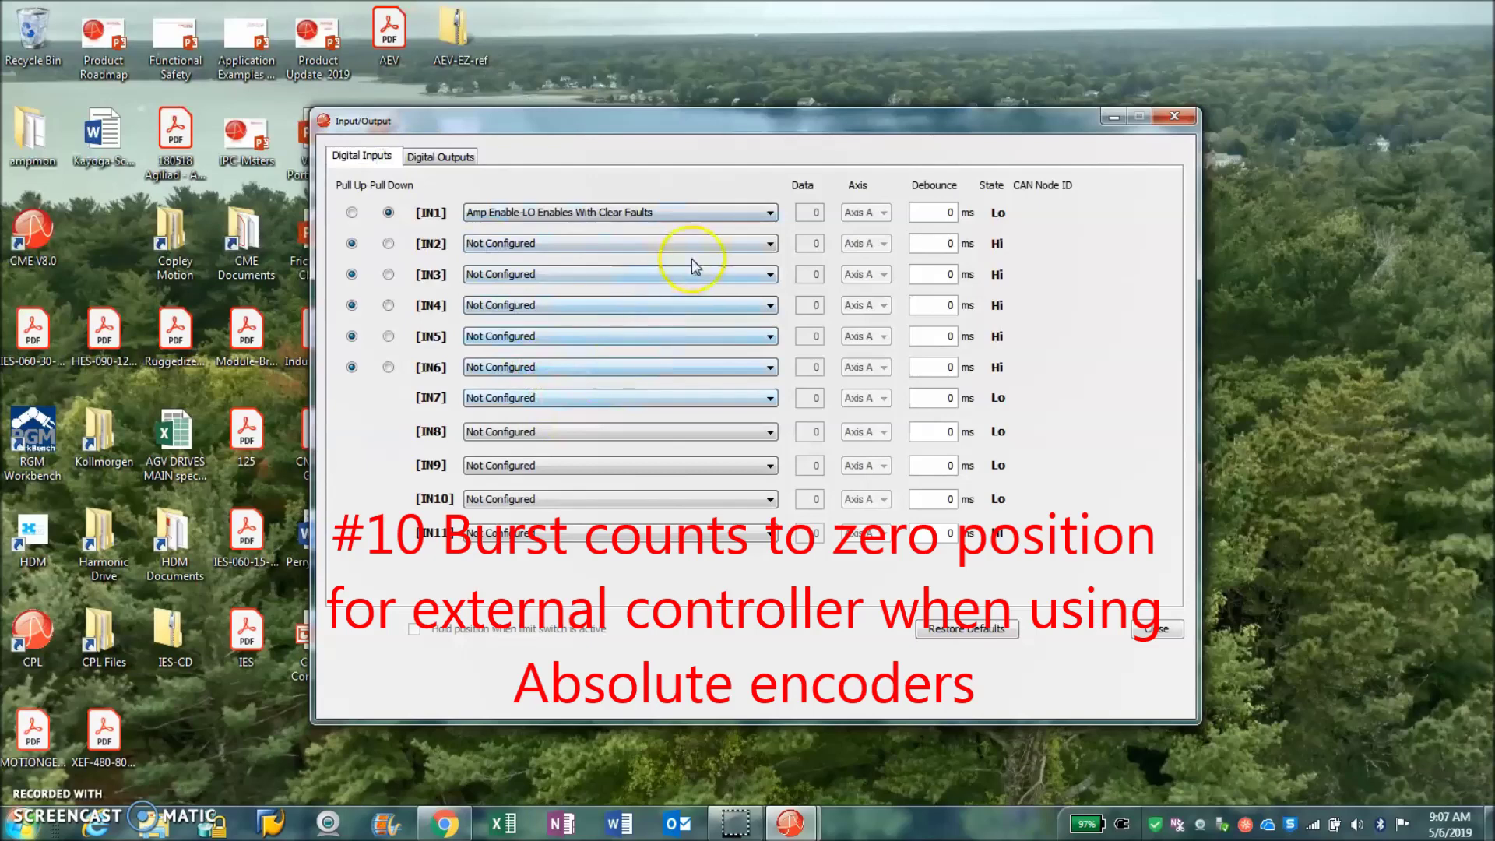
{"action": "left_click", "coordinate": [746, 244]}
{"action": "left_click_drag", "start_coordinate": [769, 282], "coordinate": [738, 320]}
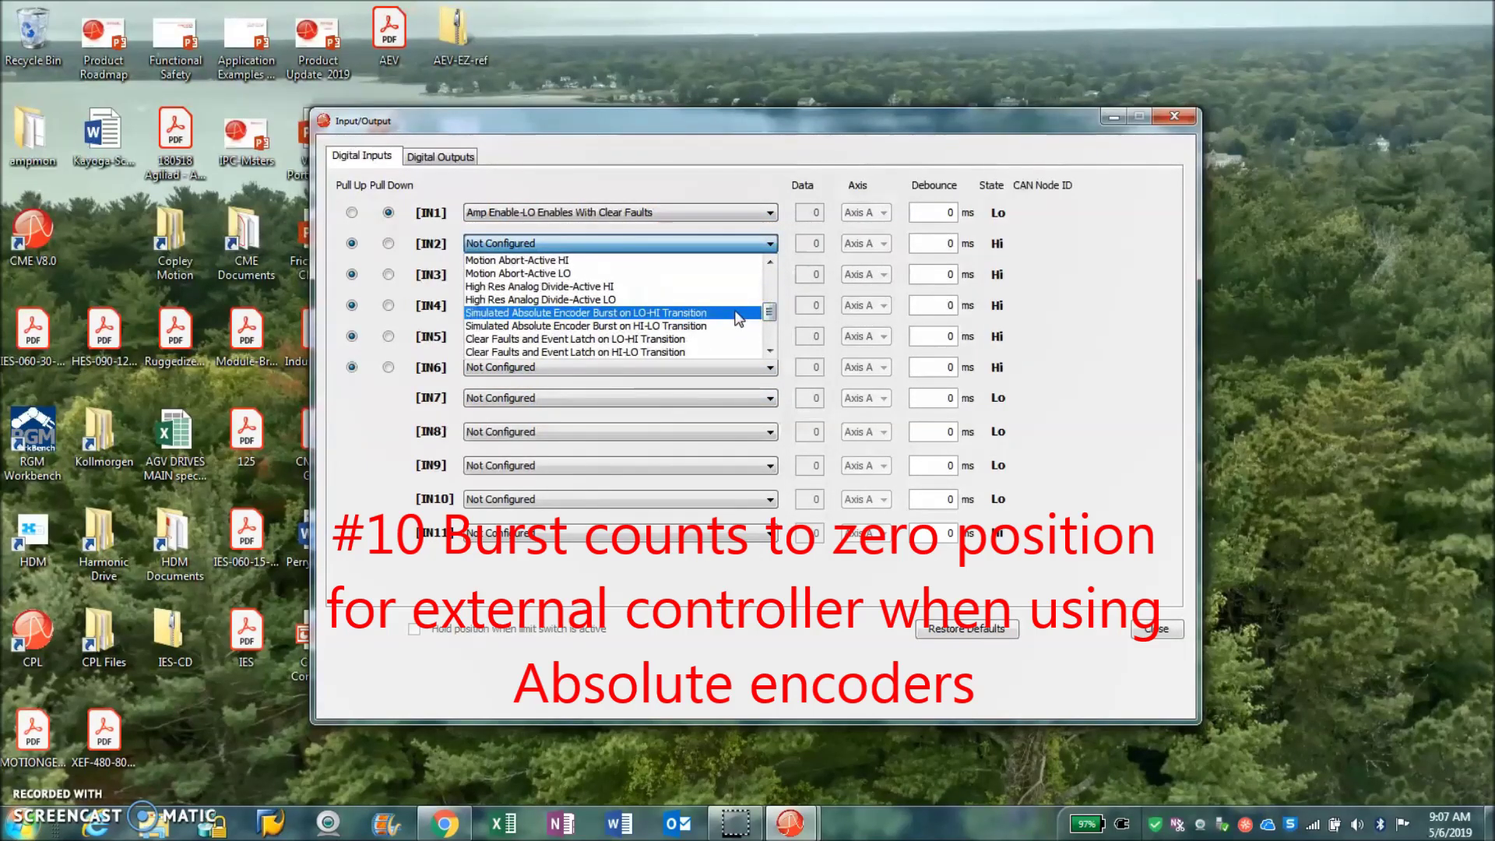
{"action": "left_click", "coordinate": [739, 319]}
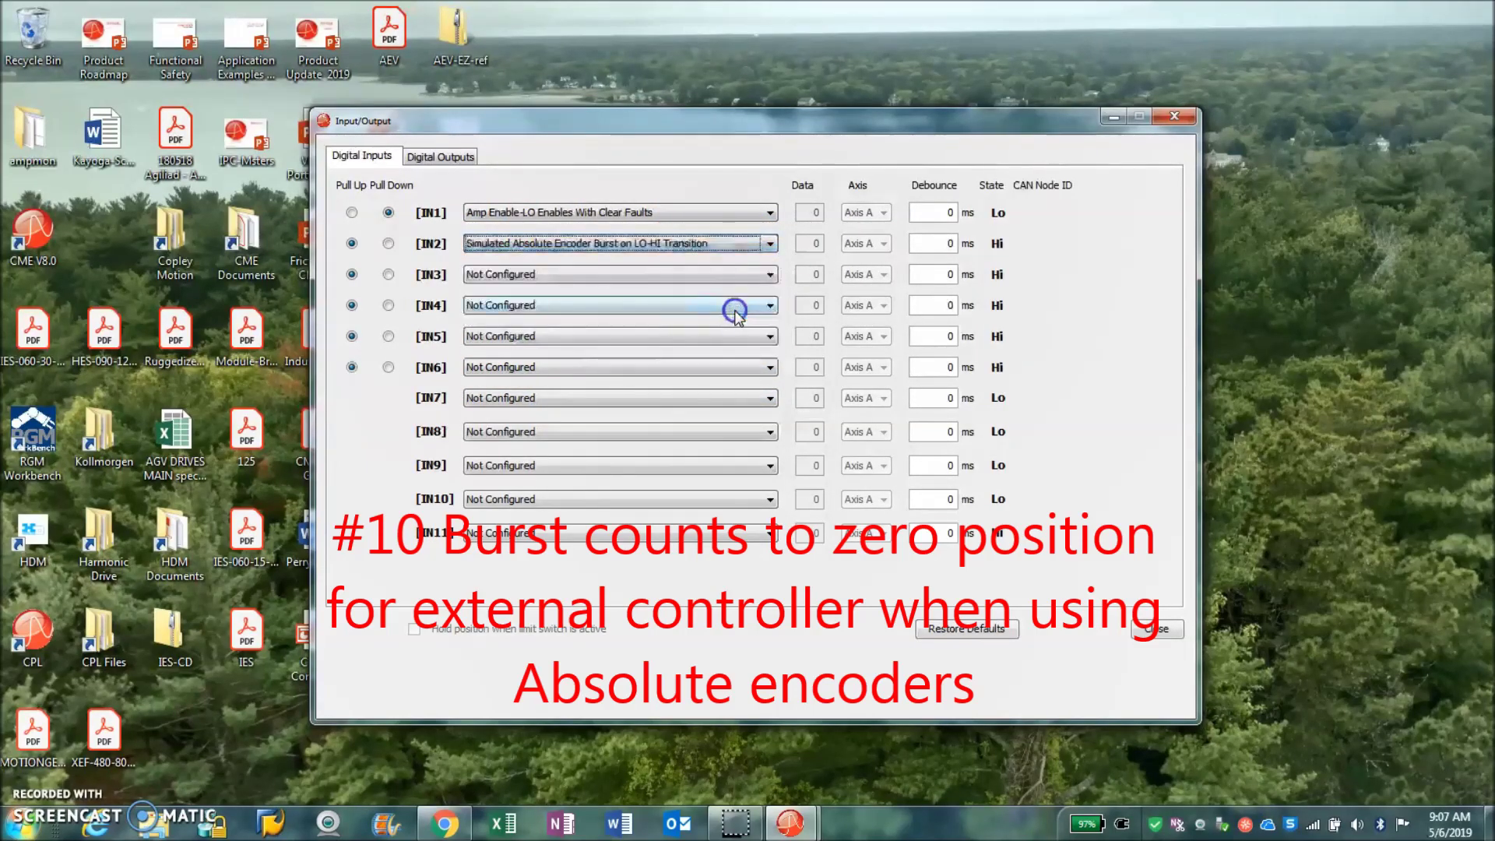
{"action": "left_click", "coordinate": [665, 254]}
{"action": "left_click", "coordinate": [1184, 117]}
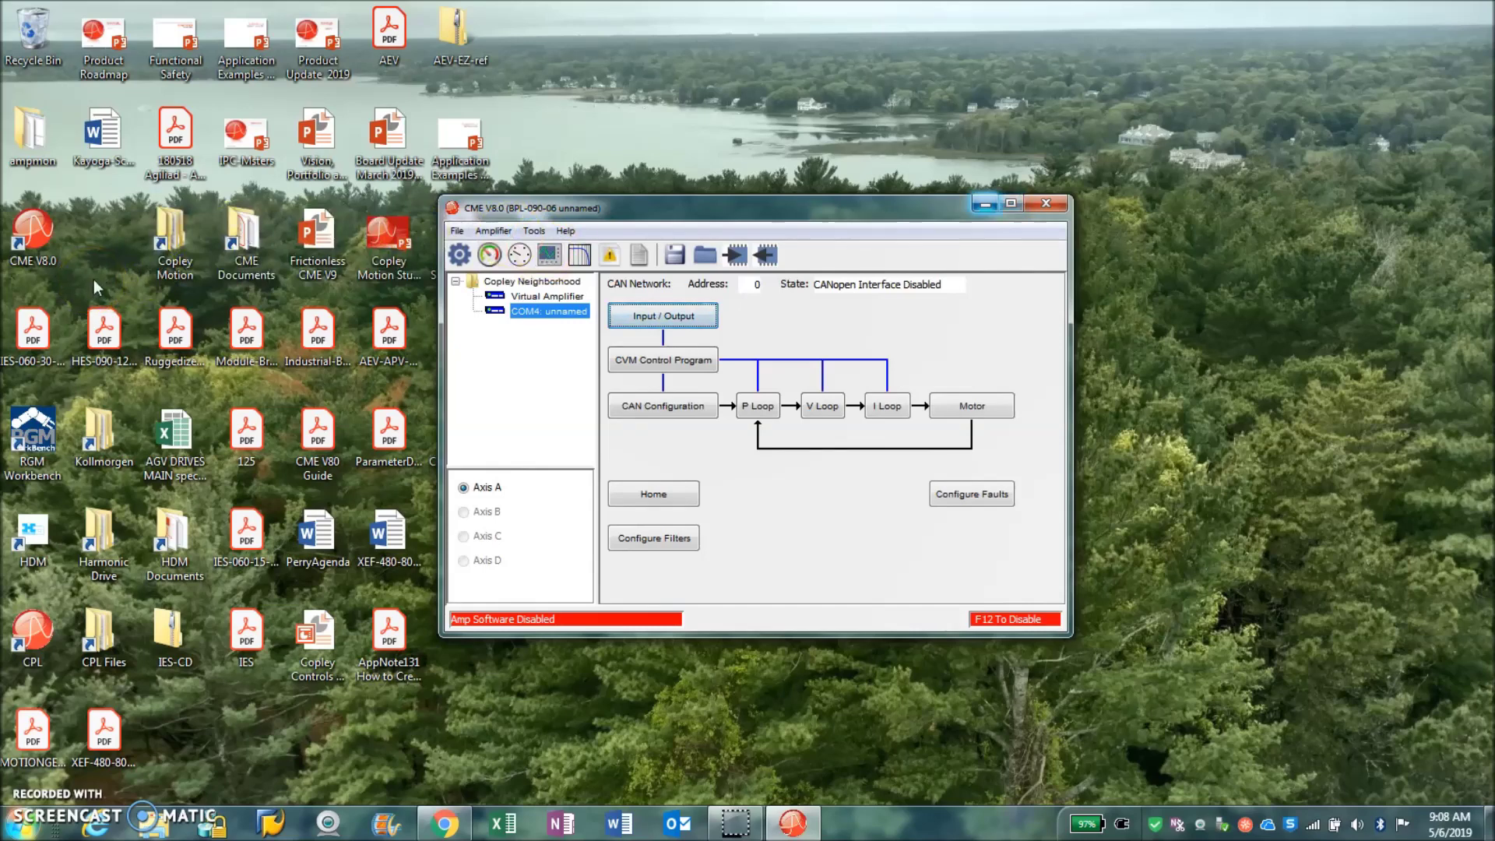
Step: Select the CPL Files folder on the desktop
{"action": "left_click", "coordinate": [83, 638]}
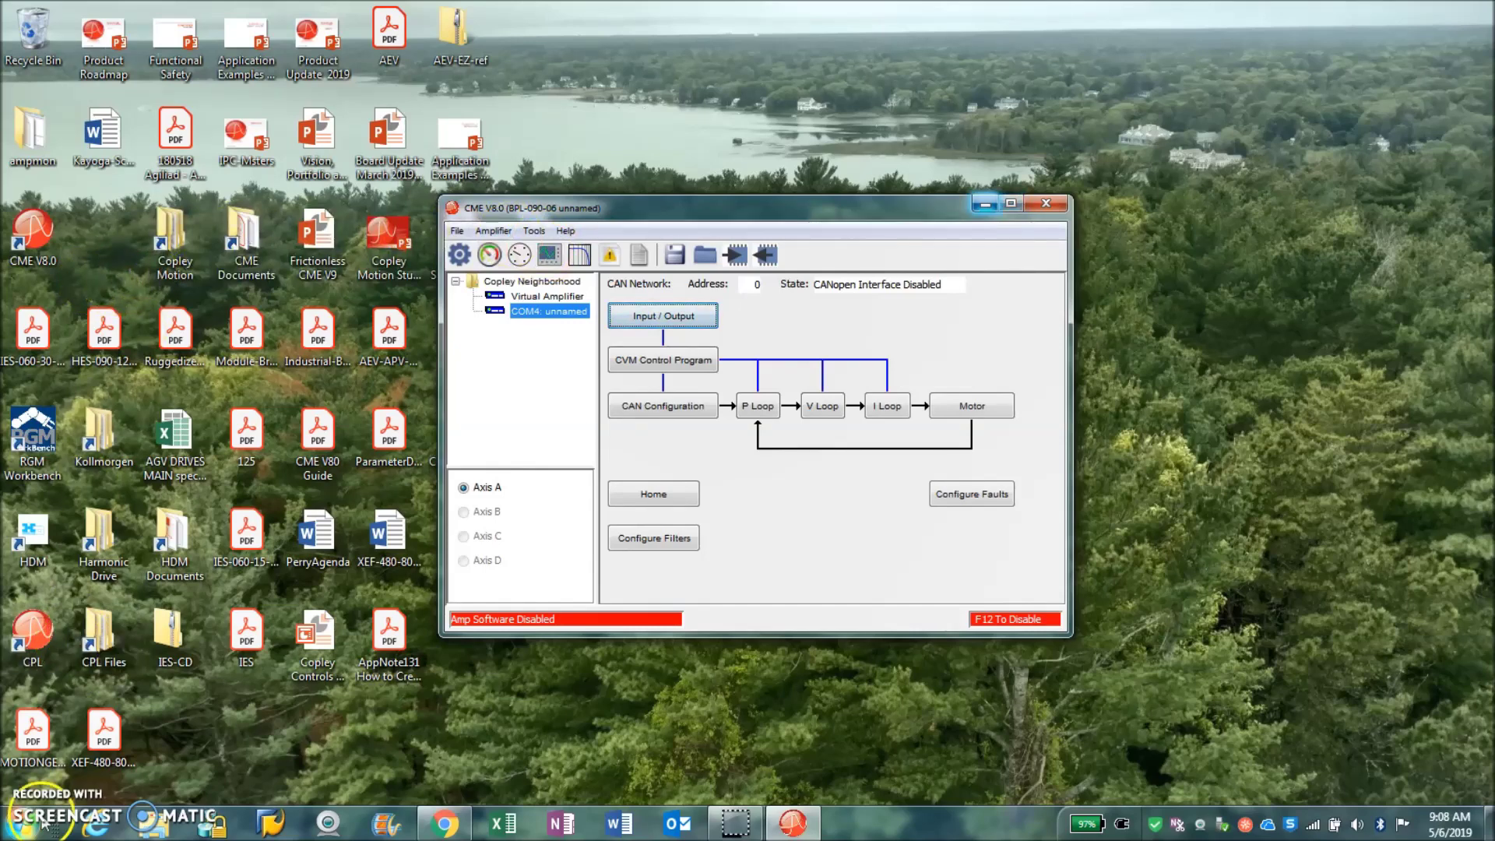